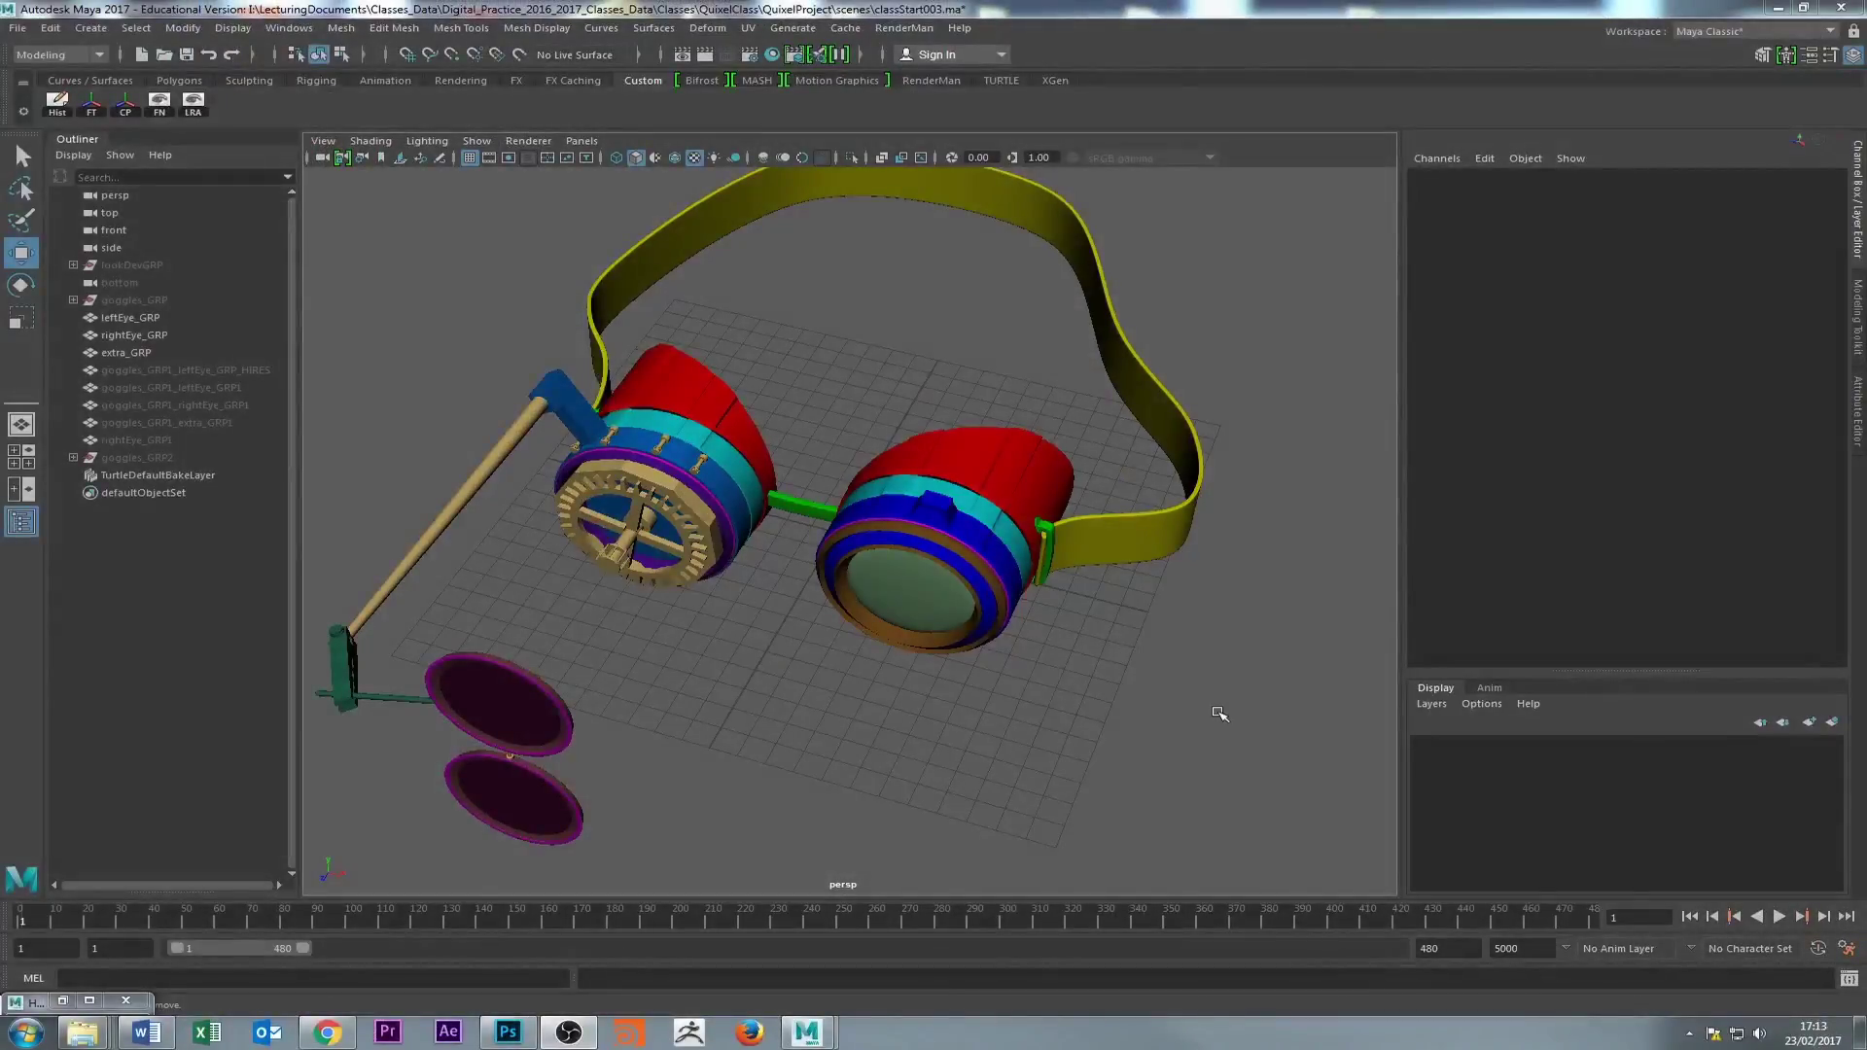
- Orbit around the goggles, then marquee-select leftEye_GRP, rightEye_GRP and extra_GRP together
alt+drag(703, 672, 728, 474)
click(852, 417)
alt+drag(852, 417, 908, 564)
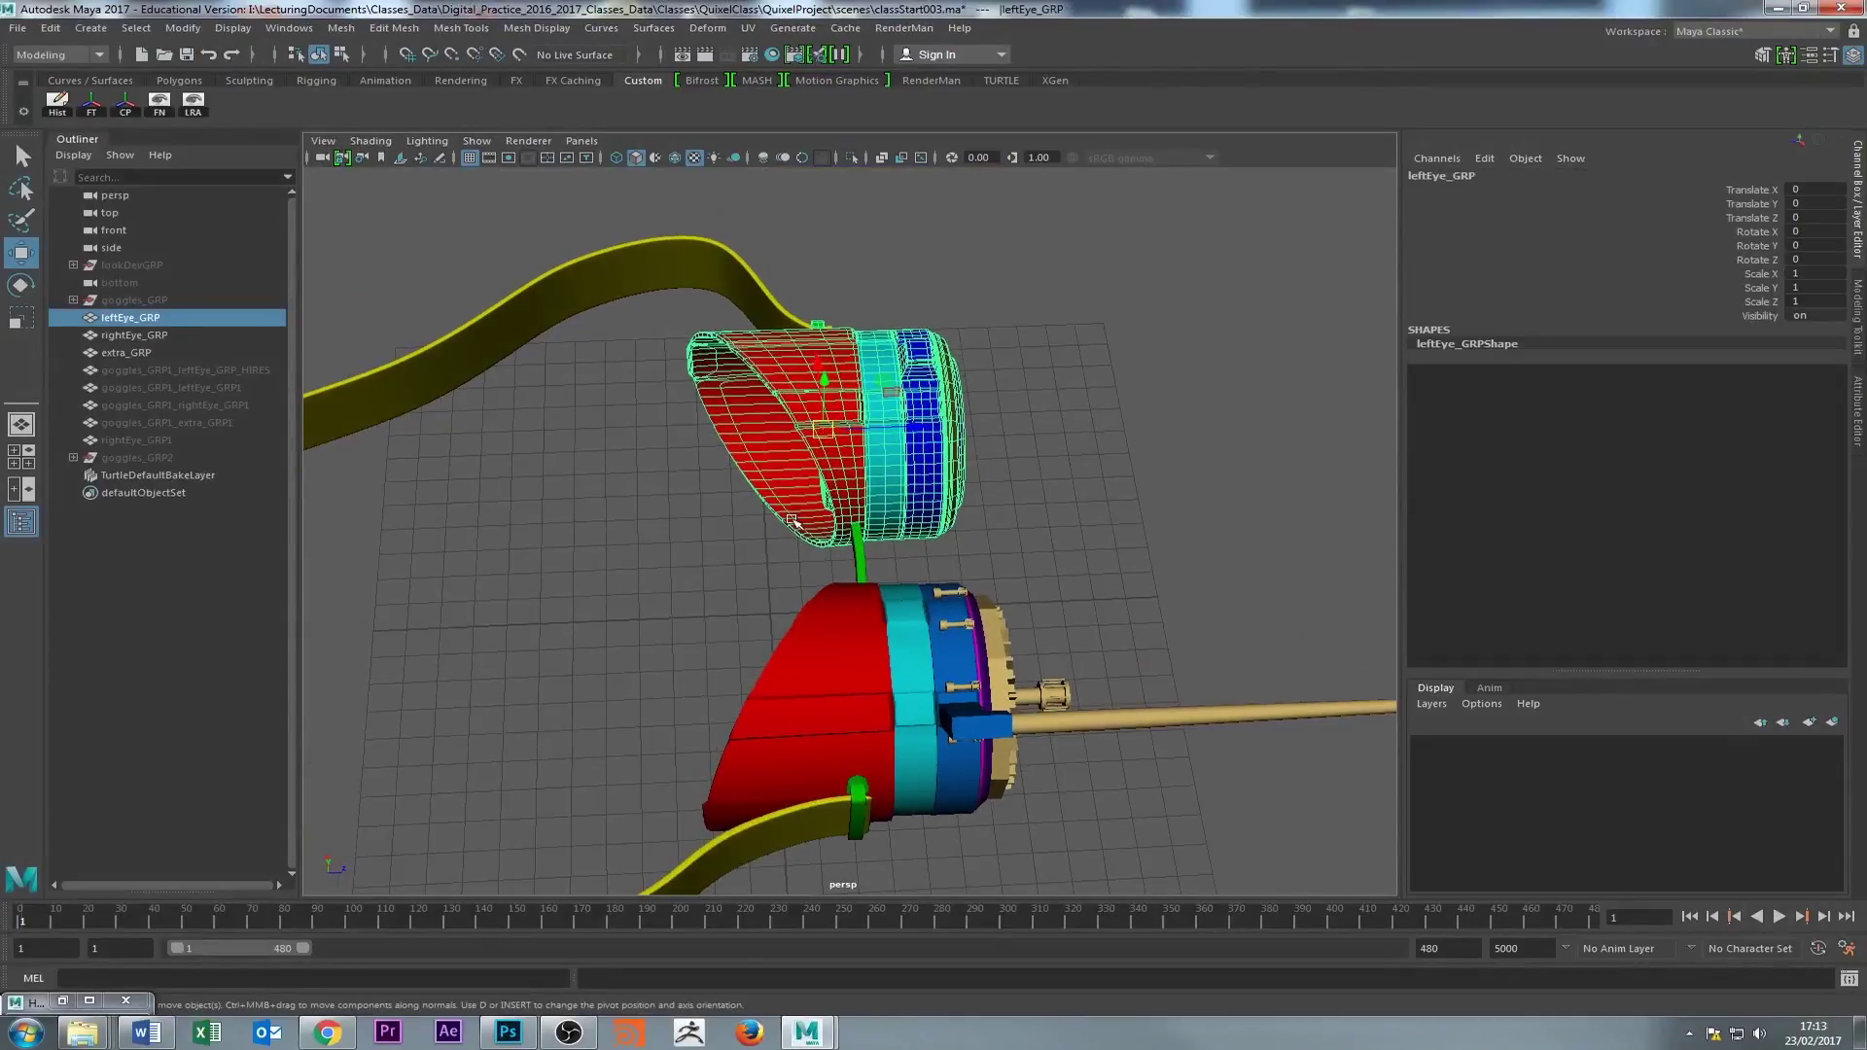
click(708, 545)
click(777, 407)
alt+drag(777, 406, 629, 430)
click(773, 465)
drag(542, 283, 1131, 645)
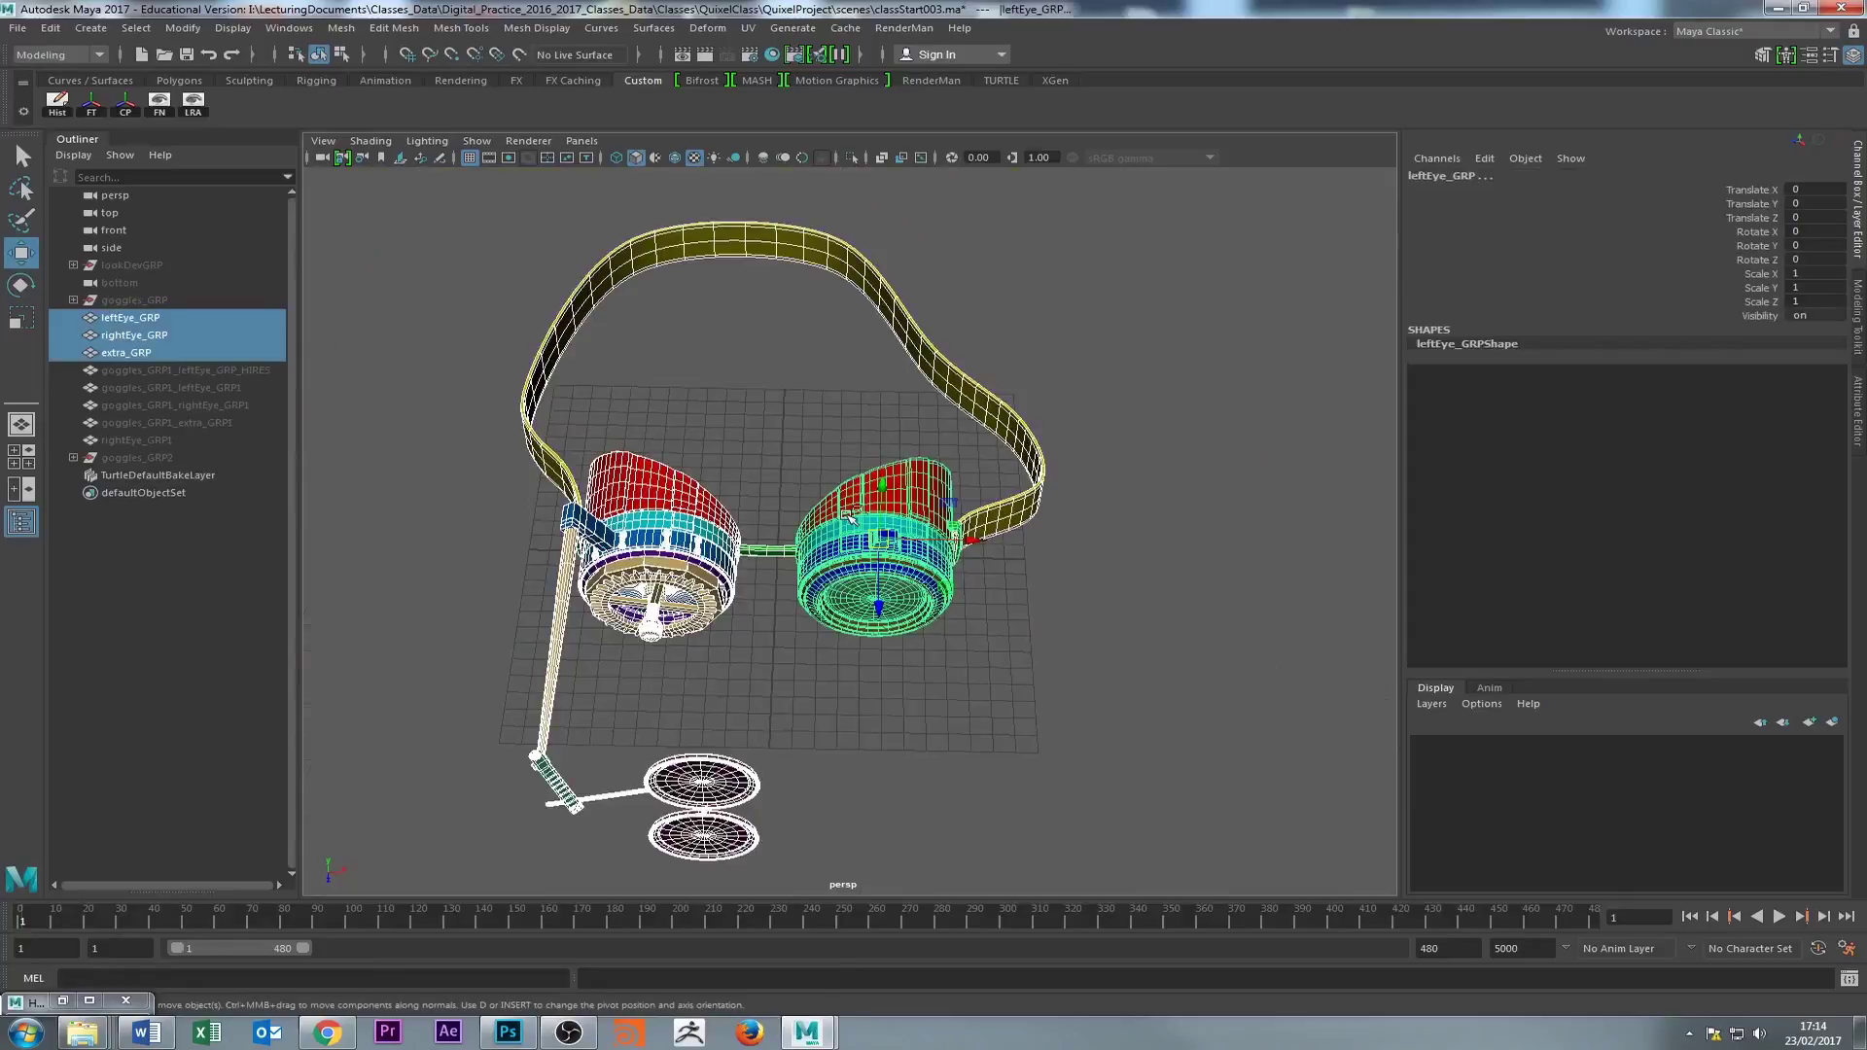
- Duplicate the three goggle groups and hide the originals leftEye_GRP, rightEye_GRP and extra_GRP
key(ctrl+d)
click(131, 321)
shift+click(135, 337)
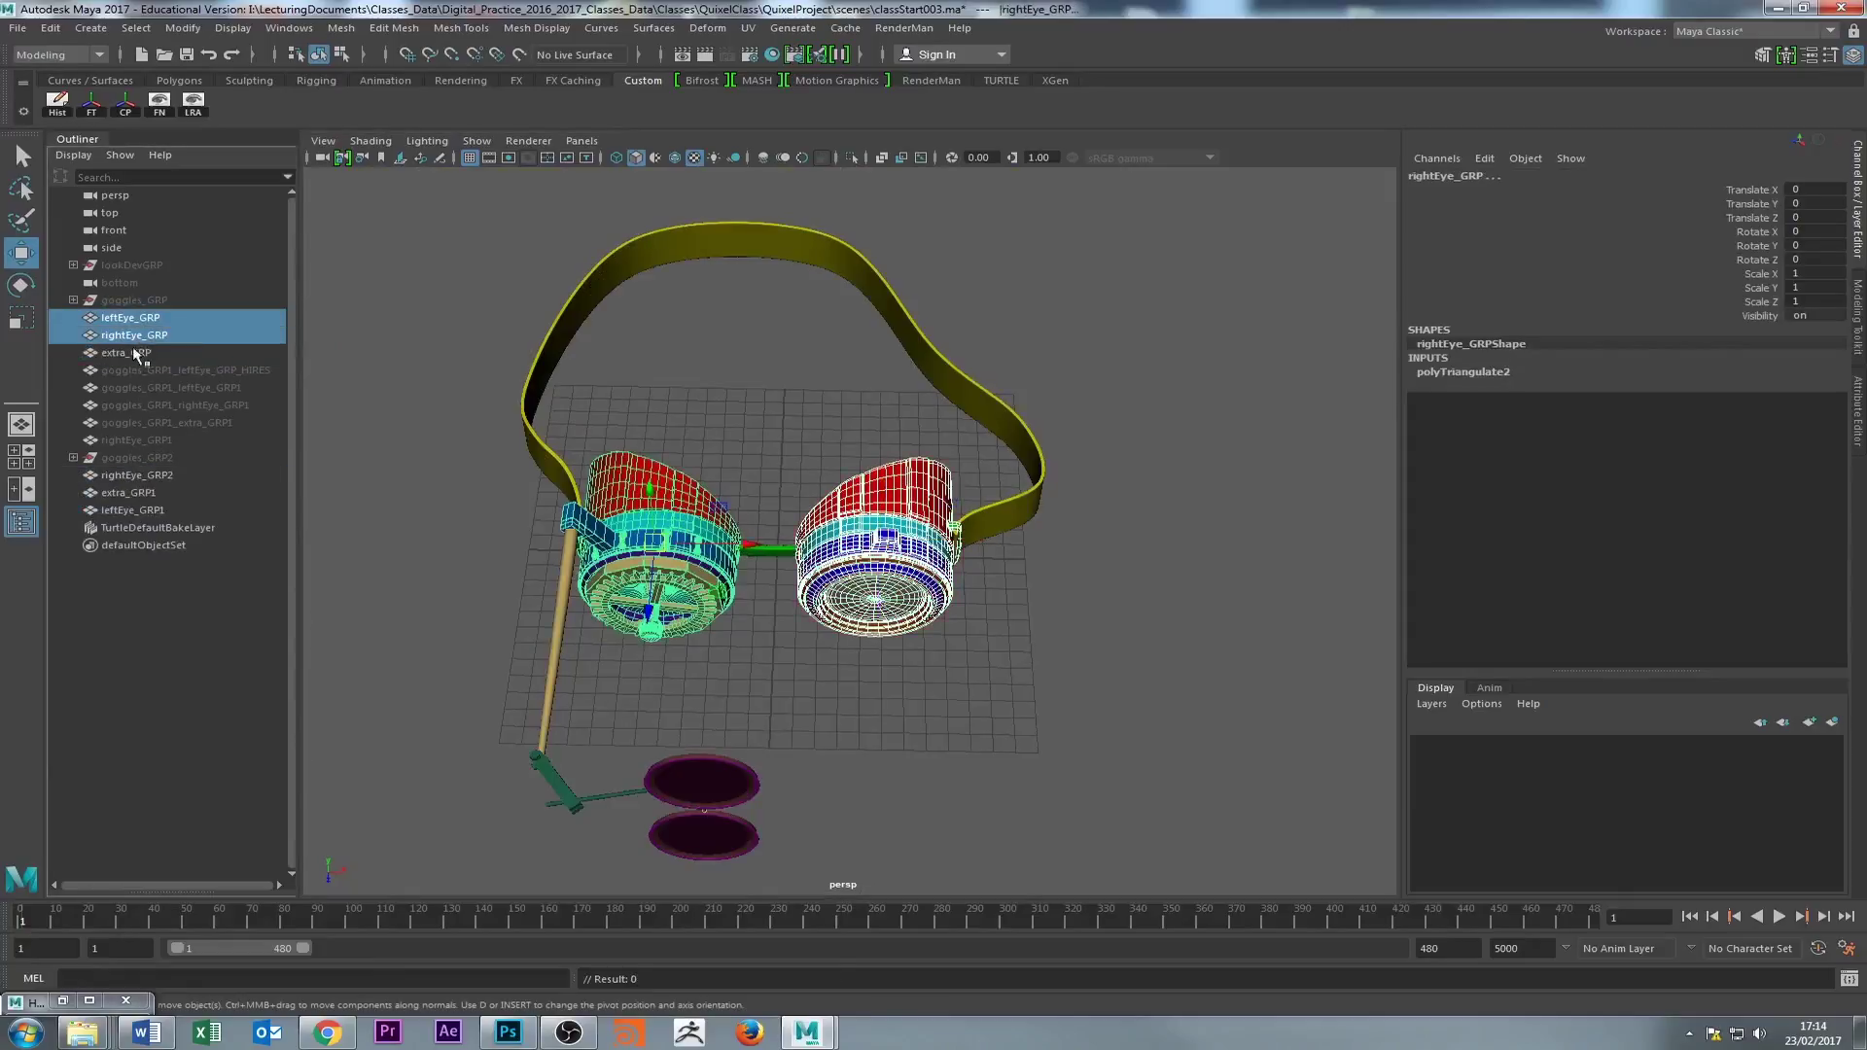
shift+click(137, 354)
key(h)
- Check the duplicates rightEye_GRP2, extra_GRP1 and leftEye_GRP1 by selecting them in the Outliner
click(175, 375)
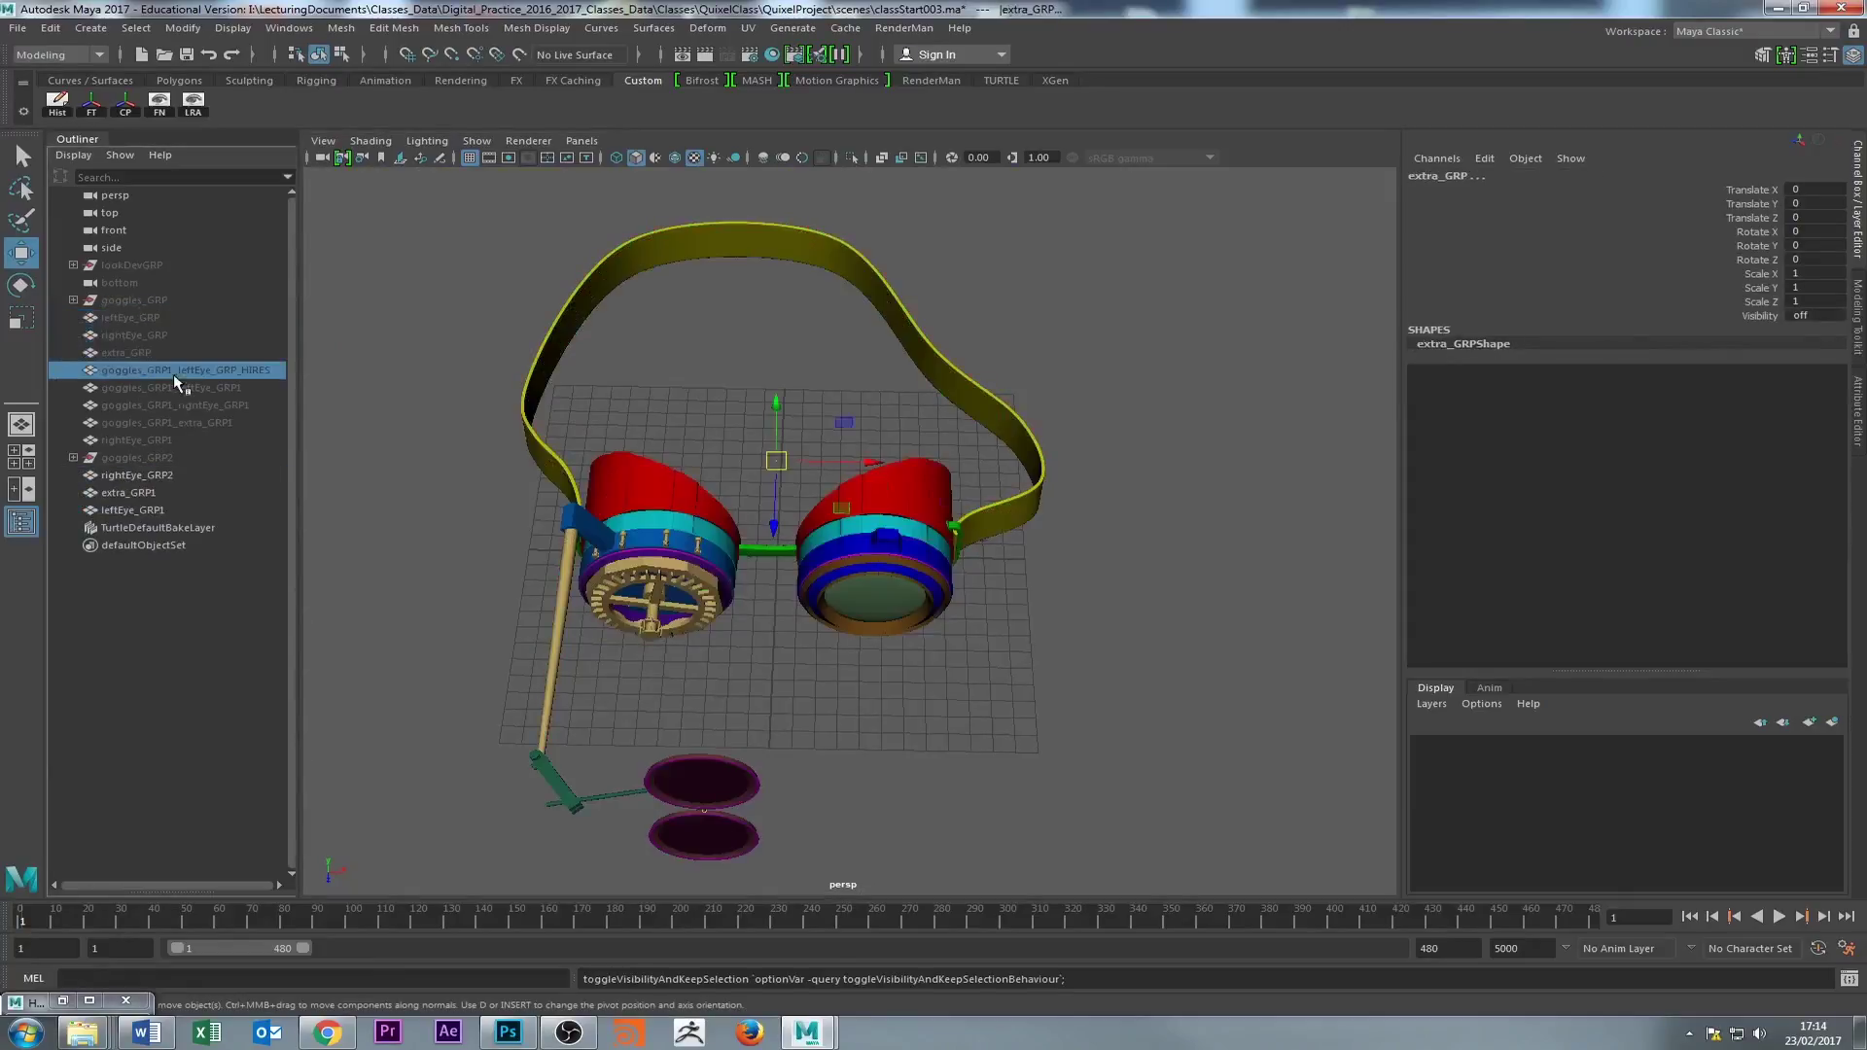
click(128, 492)
click(136, 475)
shift+click(150, 510)
click(451, 475)
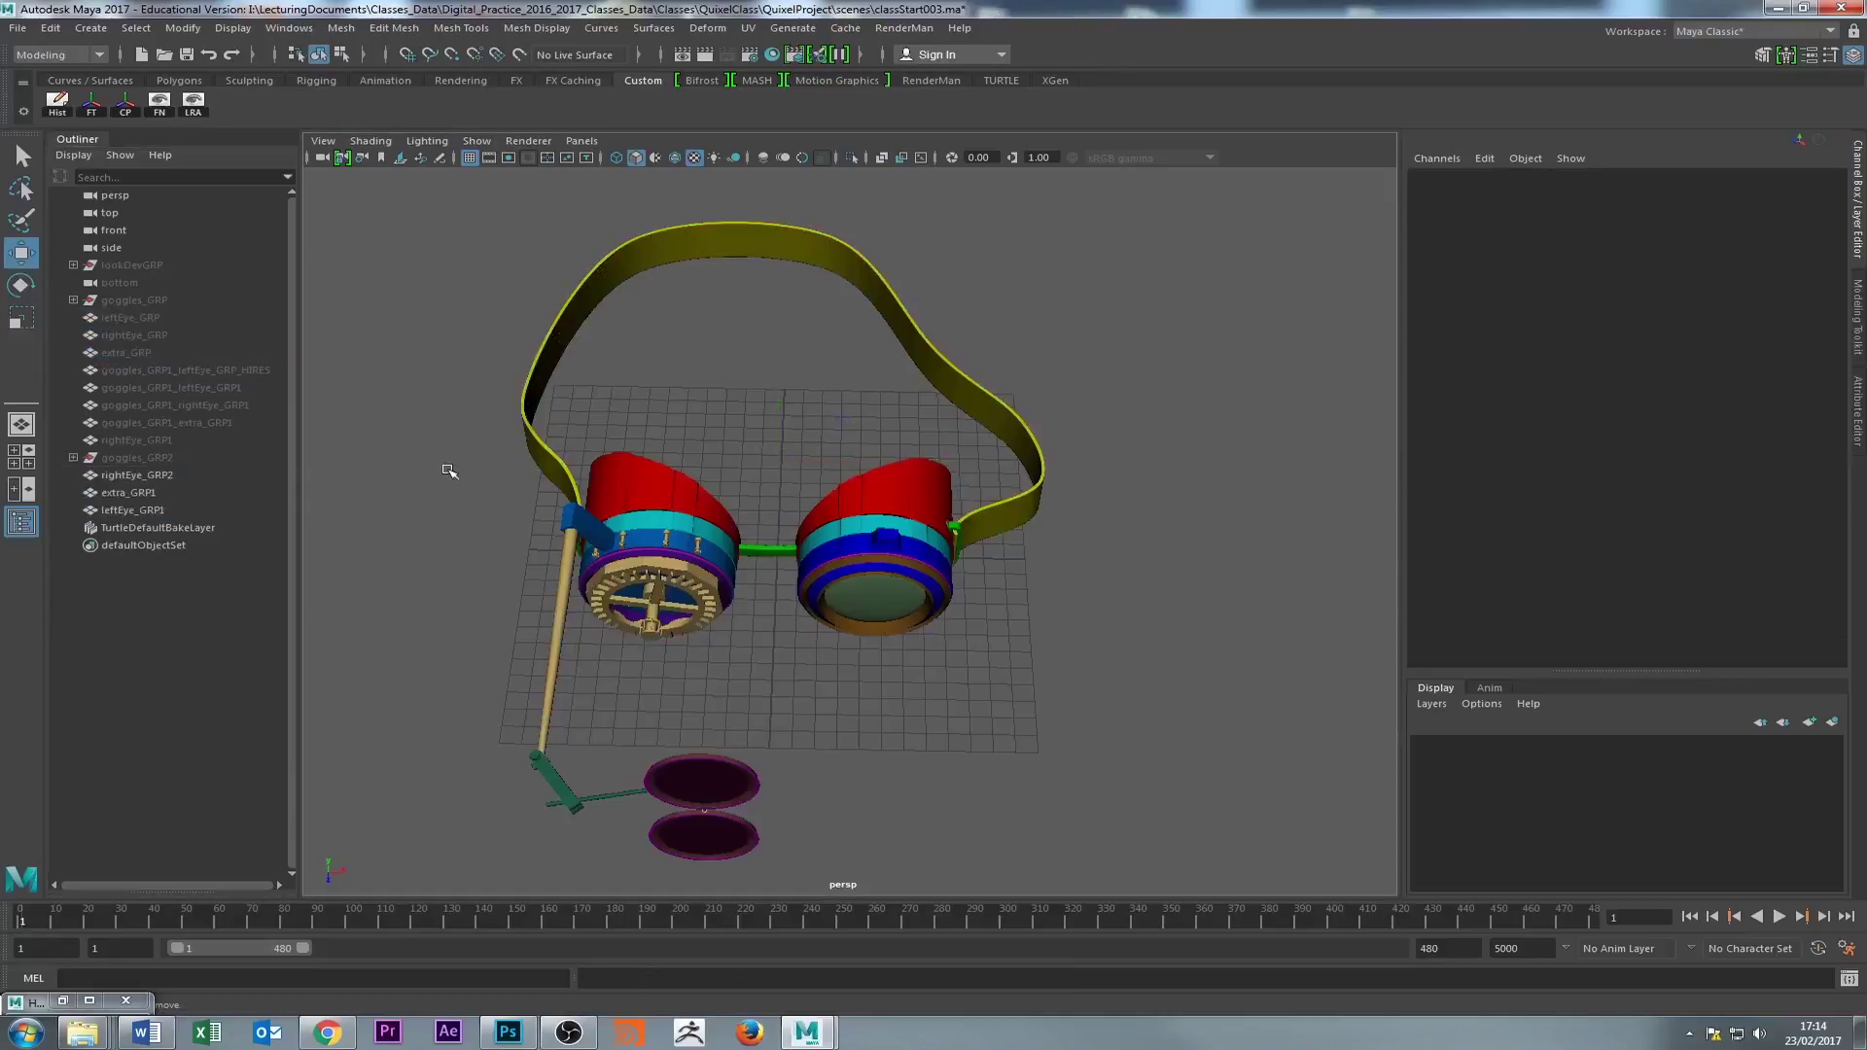
- Select the duplicated goggle cups and strap in the viewport to verify them, then clear the selection
click(860, 557)
shift+click(654, 487)
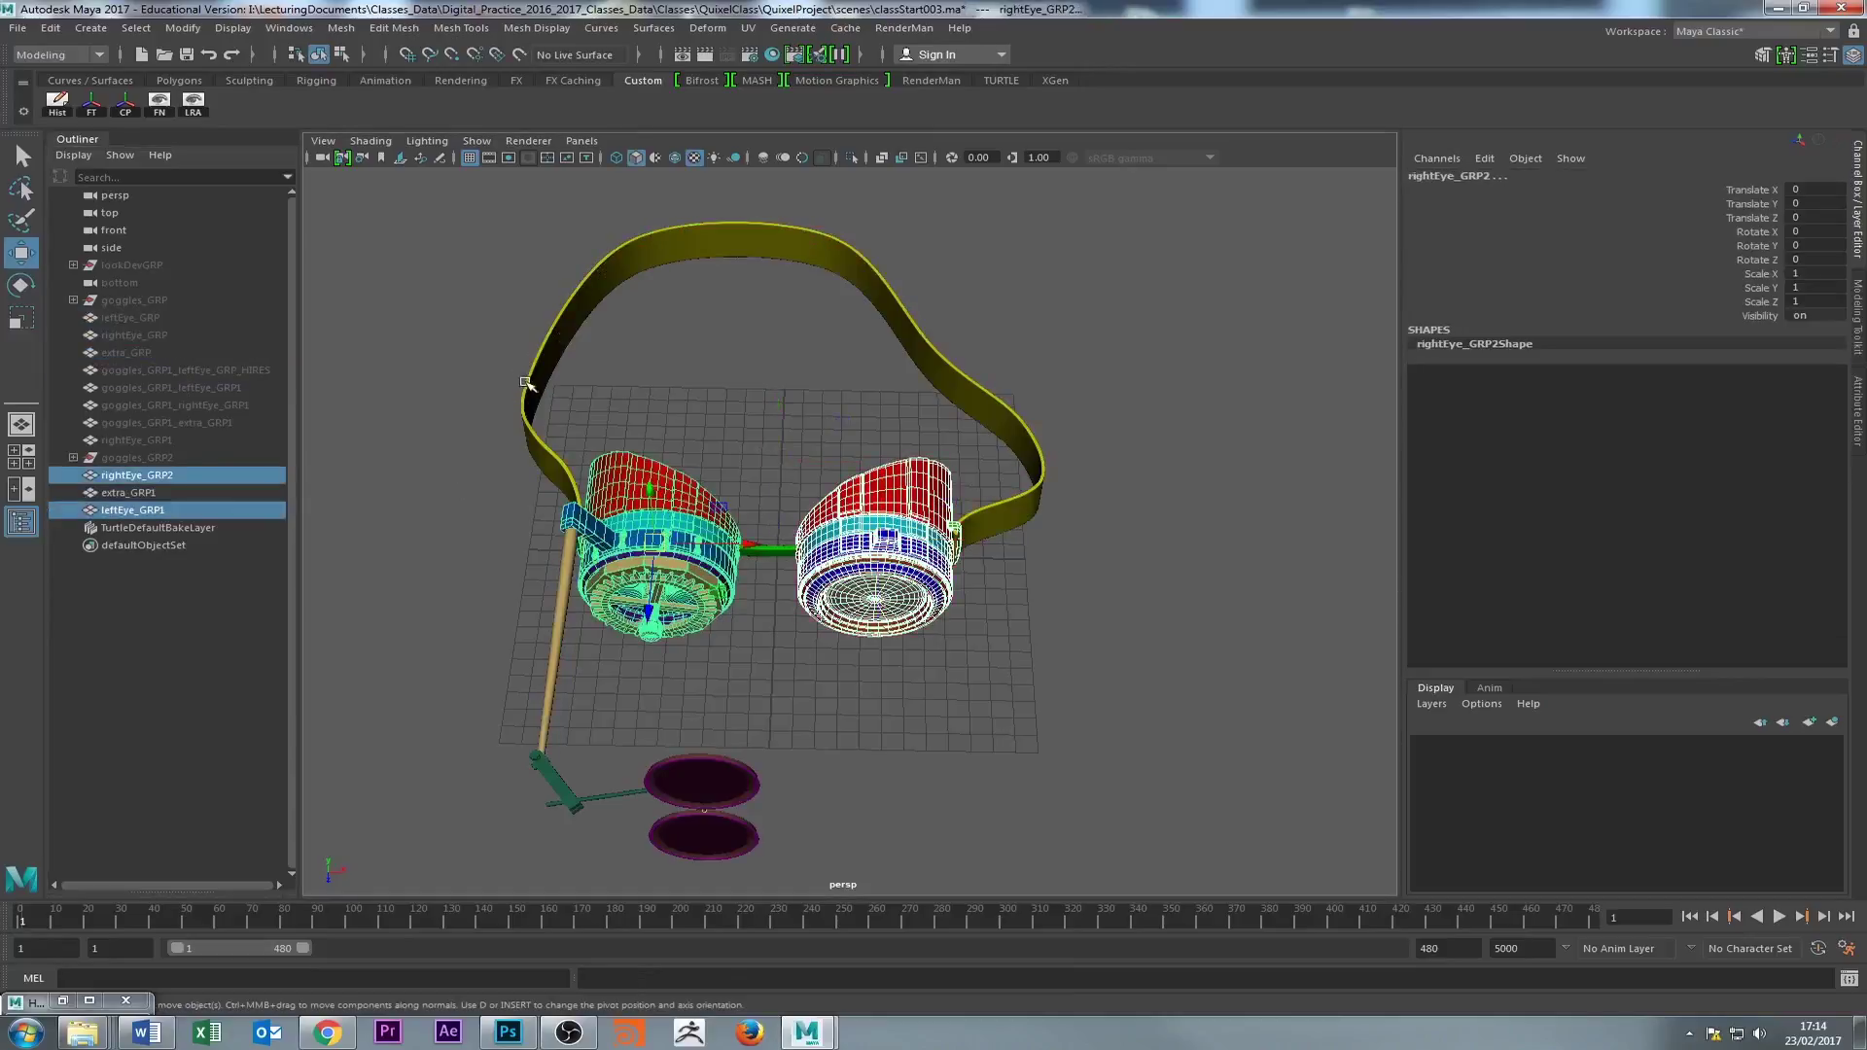
key(Caps_Lock)
click(528, 384)
click(739, 408)
click(654, 544)
click(875, 535)
click(436, 649)
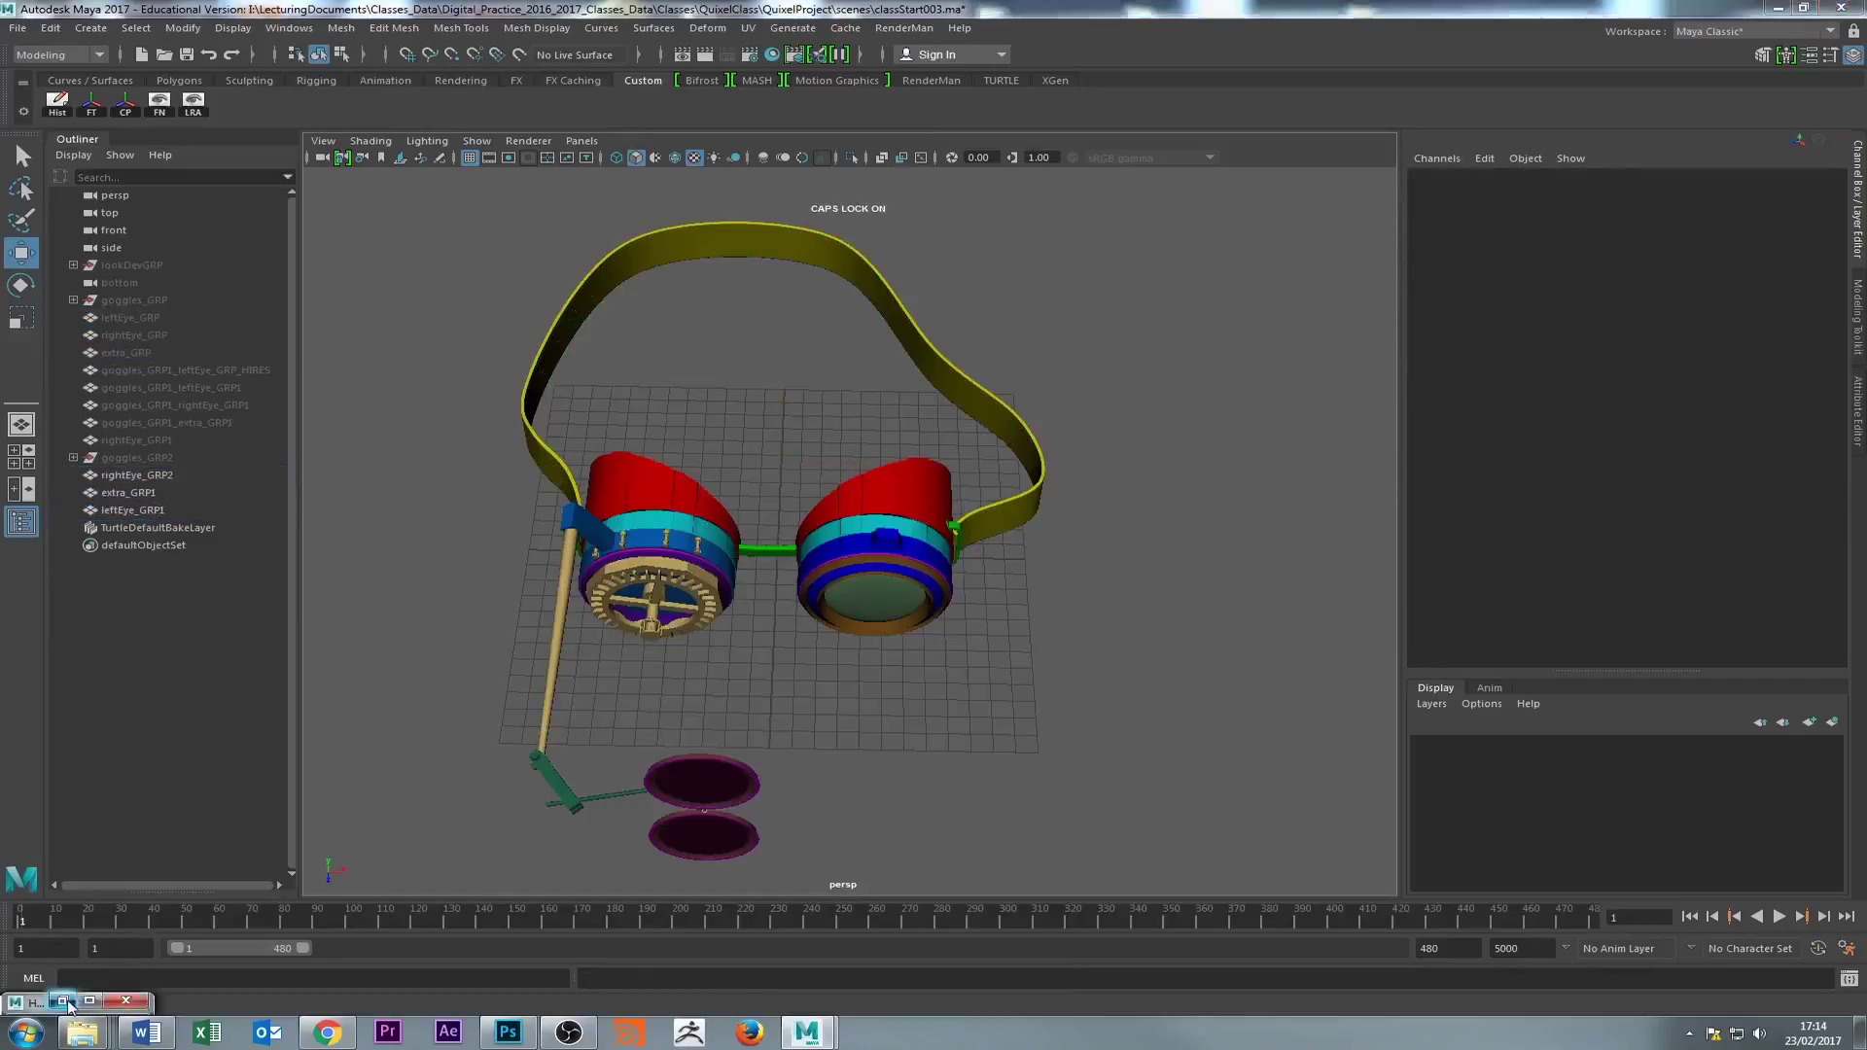
- Bring up the Hypershade material editor and move it aside
click(771, 55)
drag(1151, 296, 1231, 190)
click(768, 75)
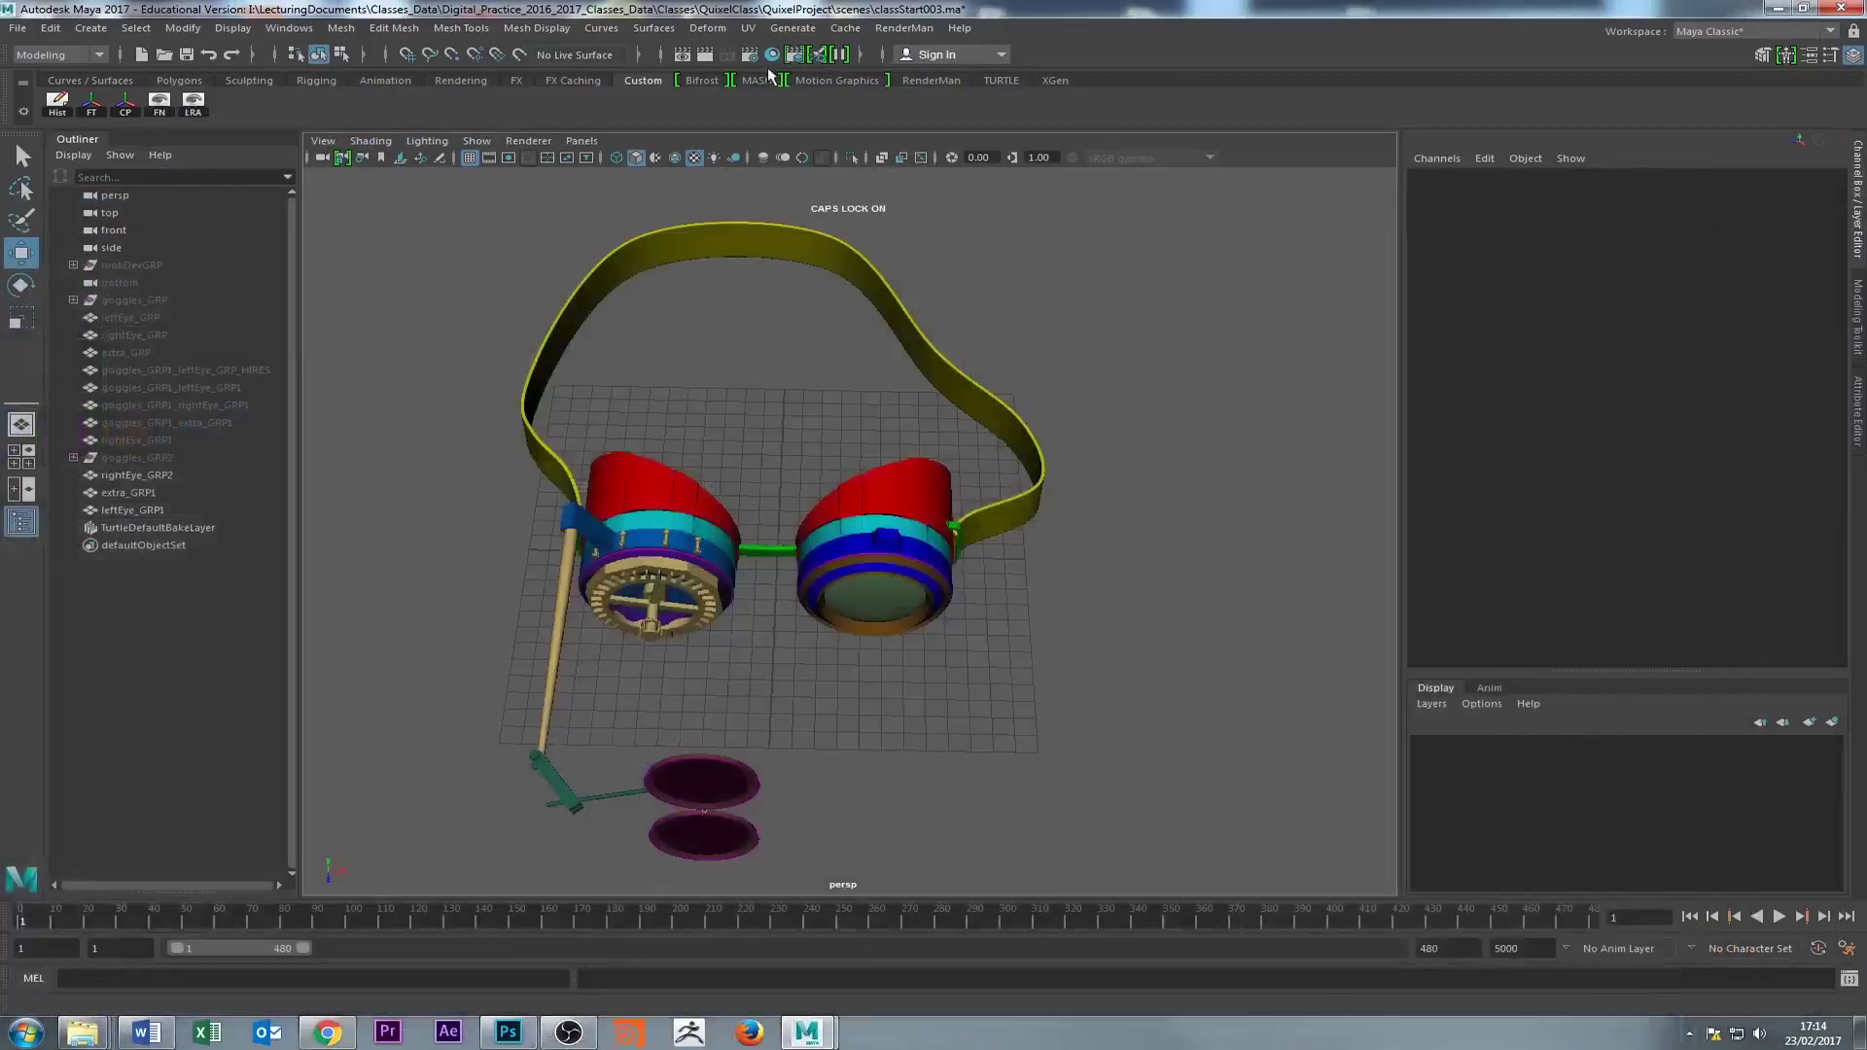
- Bring the Hypershade back up and maximize it
click(771, 54)
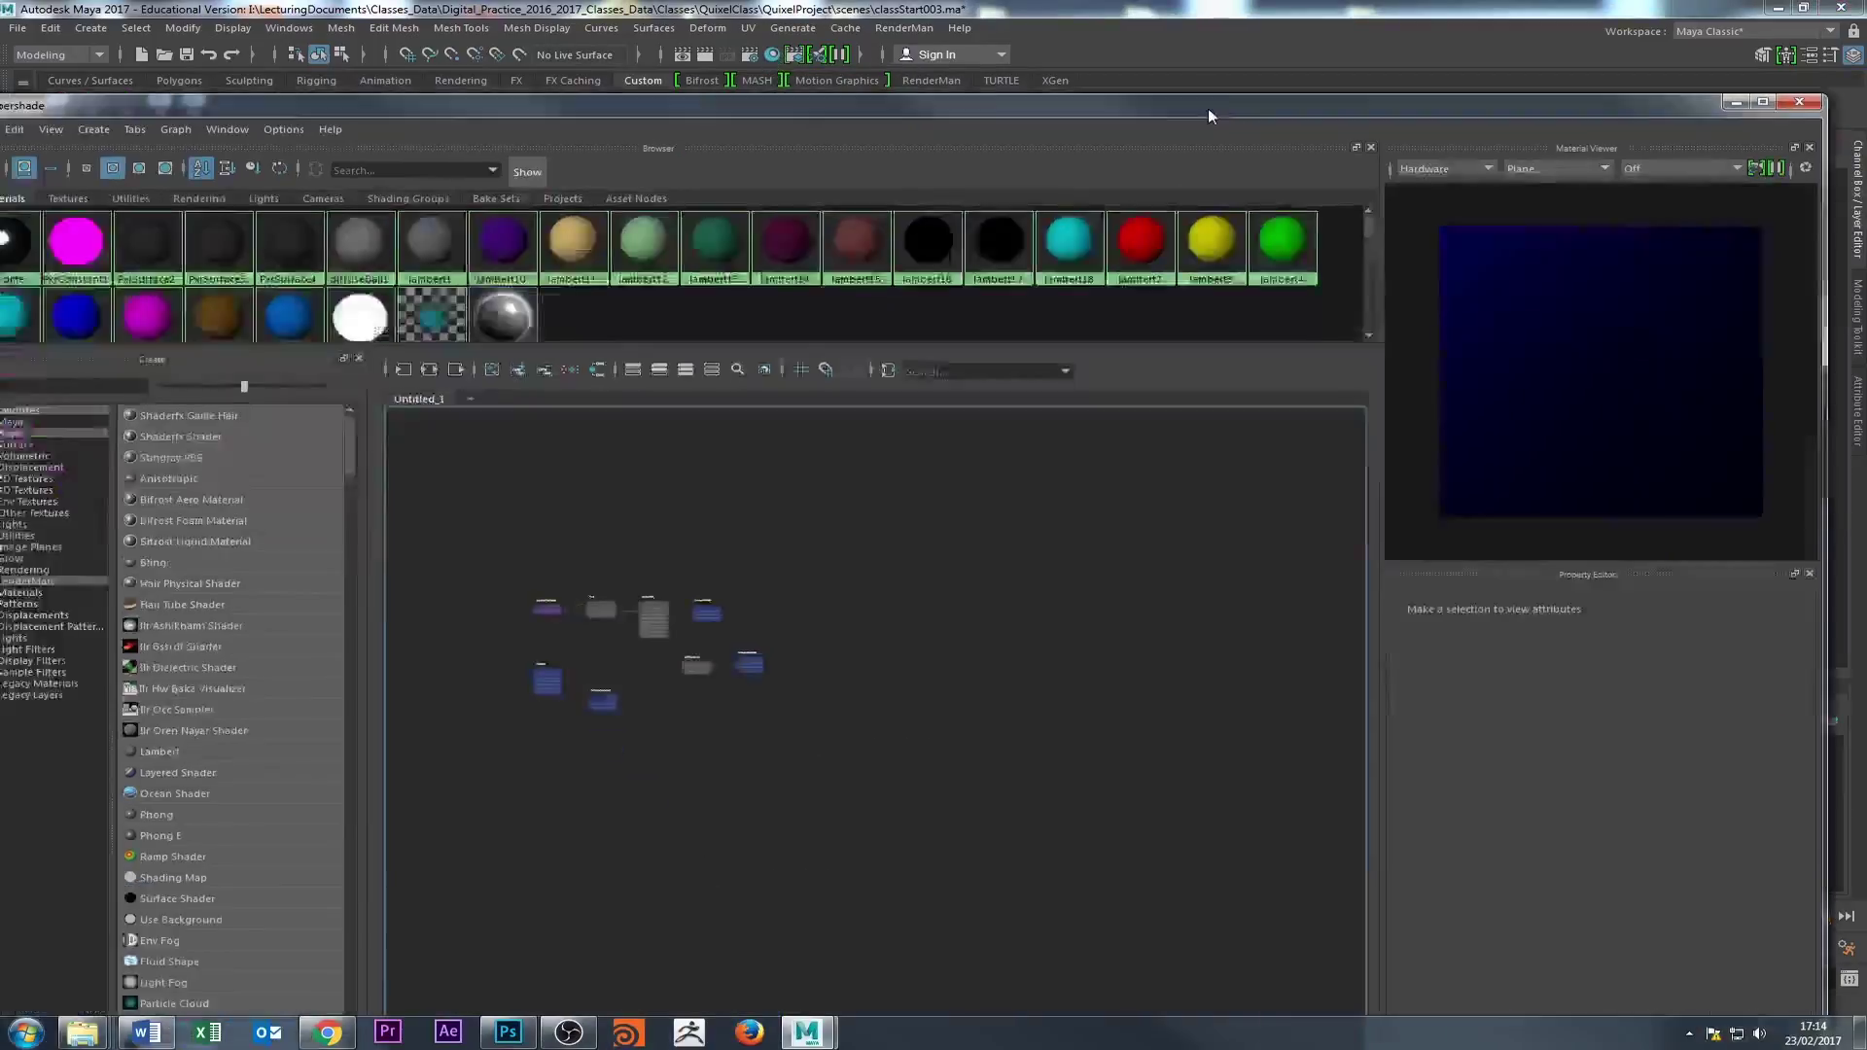
double_click(1211, 109)
scroll(634, 477, up, 5)
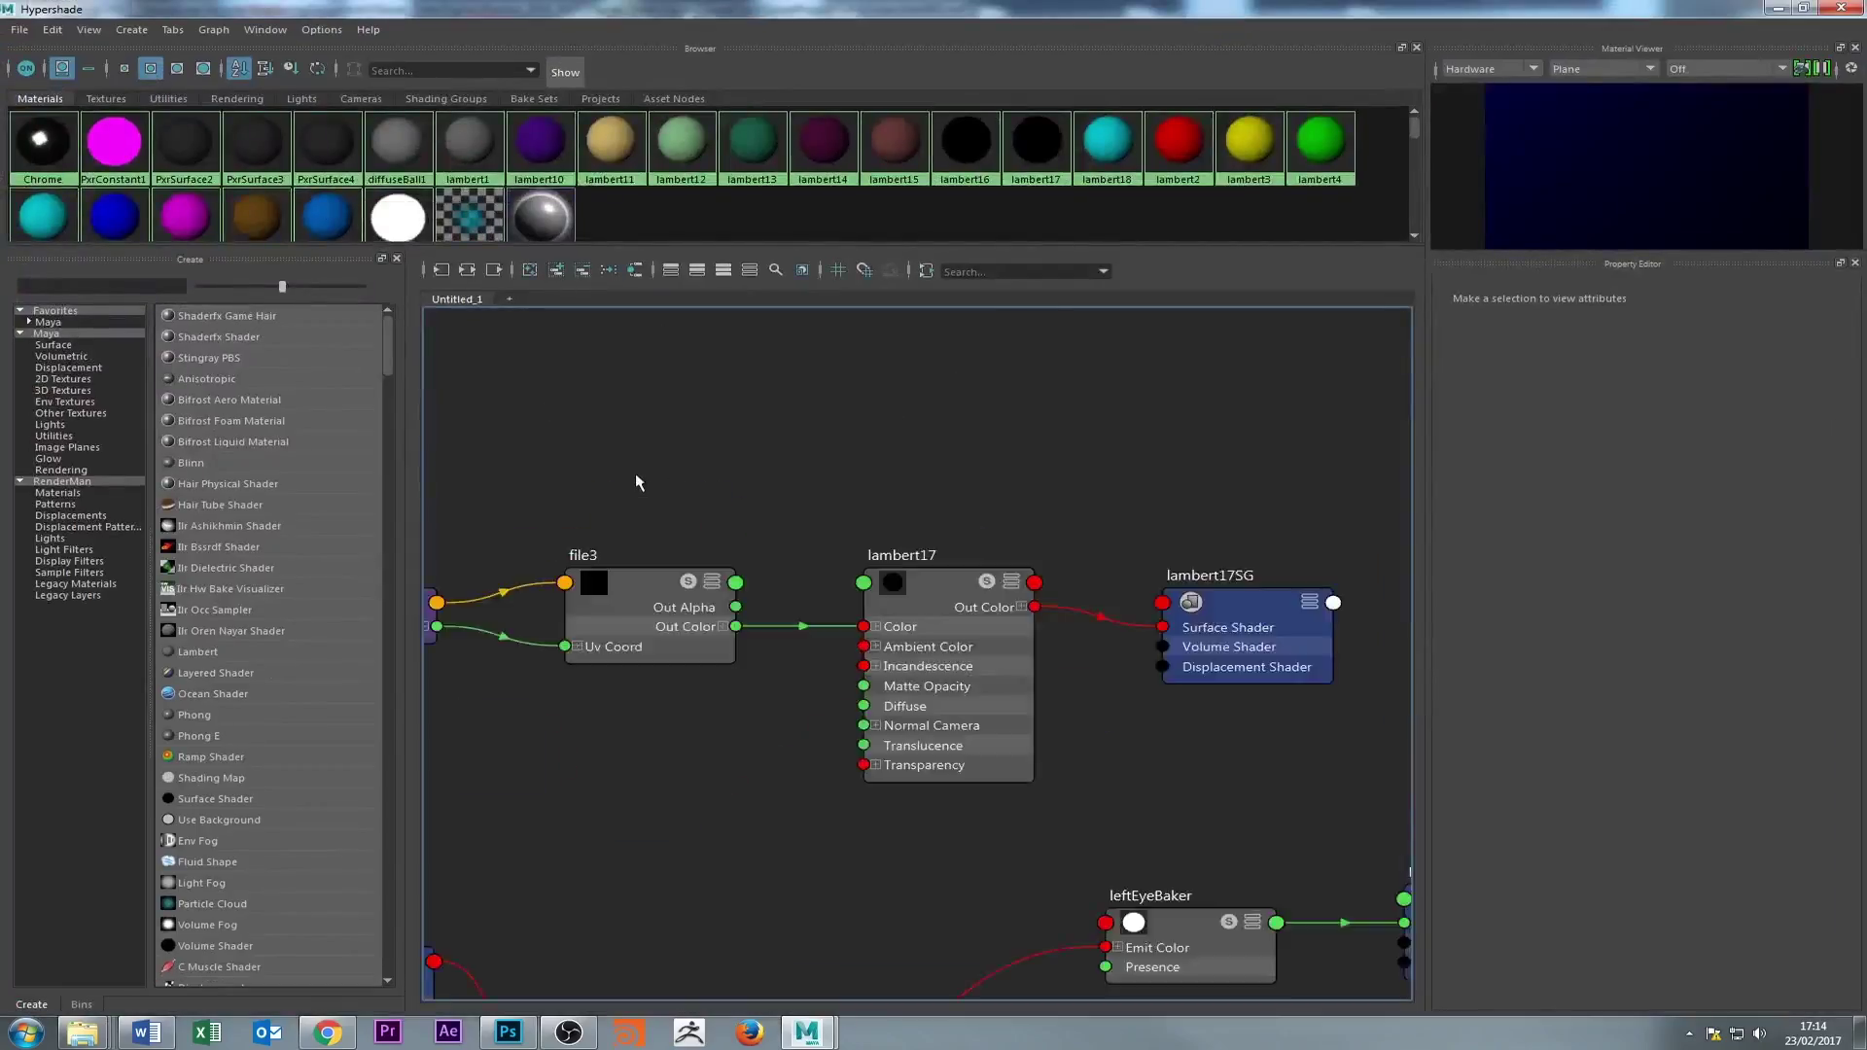
scroll(750, 530, down, 5)
scroll(821, 554, up, 5)
- Create a PxrConstant node from the quick-create box, then shrink and lower the Hypershade window
key(Tab)
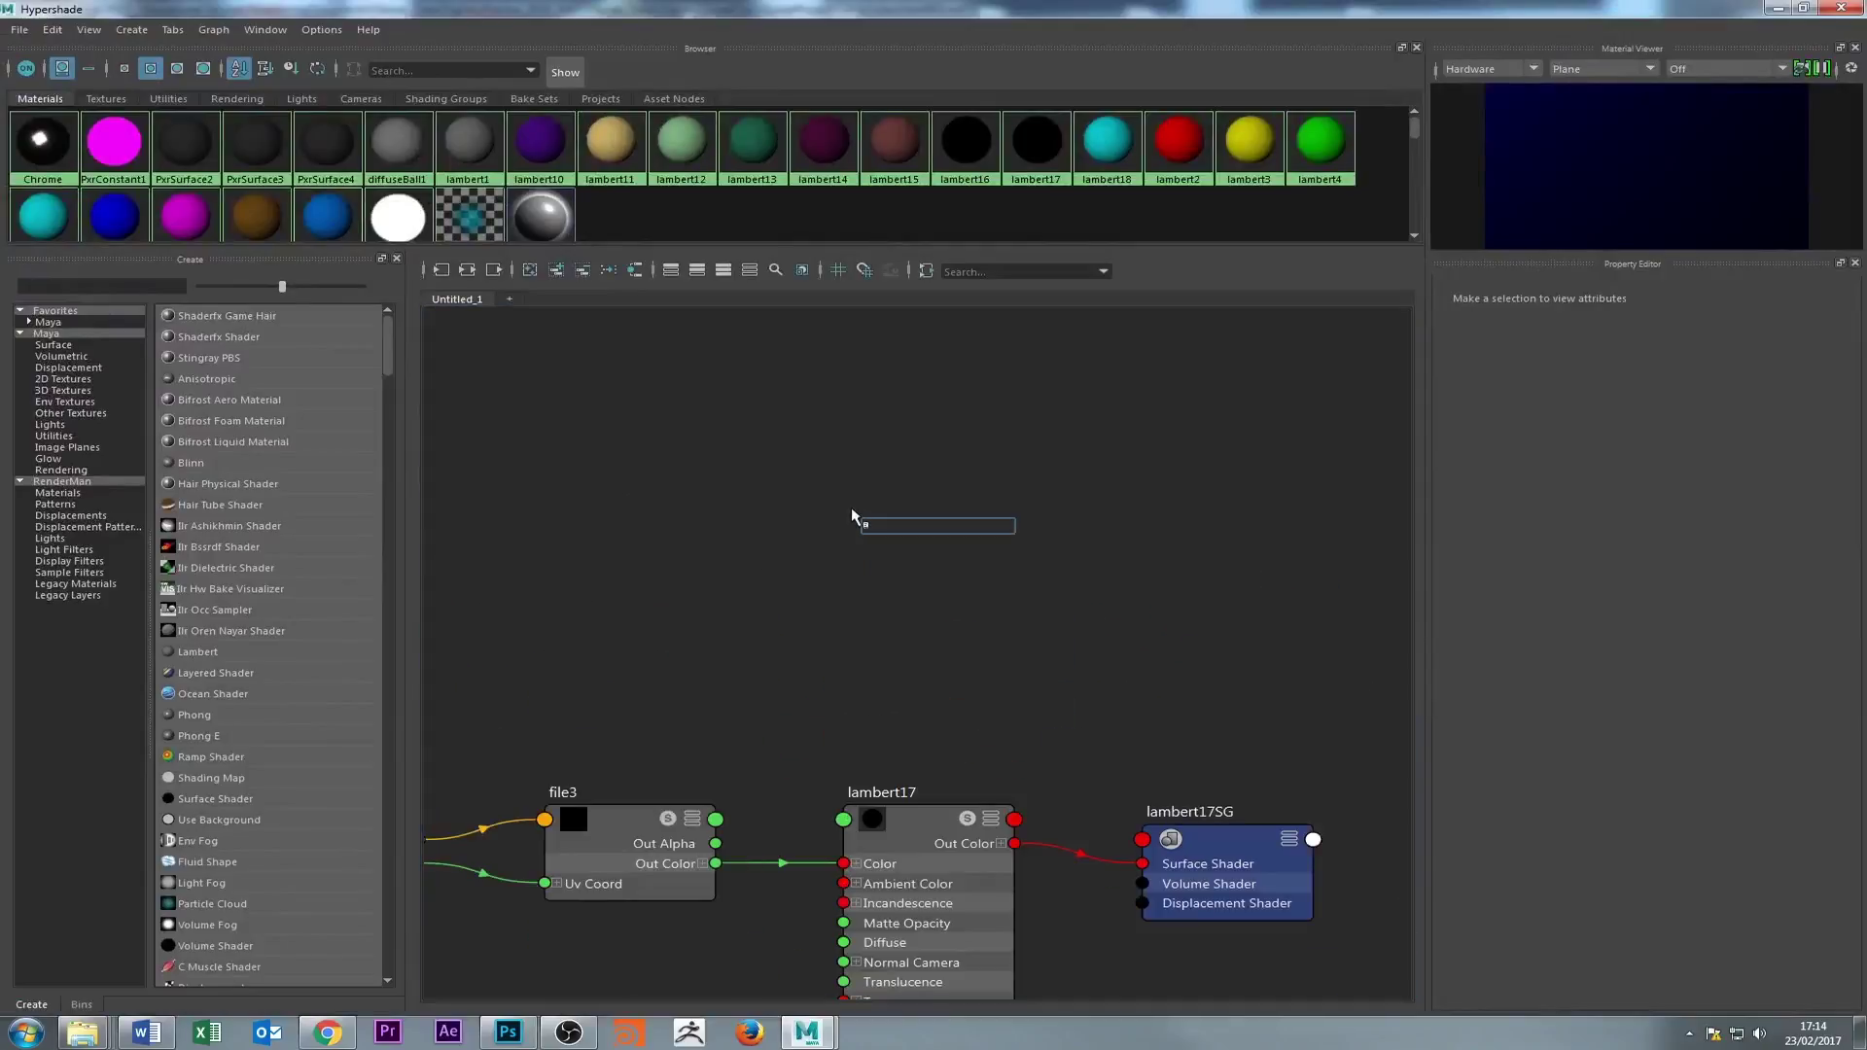
text(PXRCONT)
key(BackSpace)
key(BackSpace)
key(BackSpace)
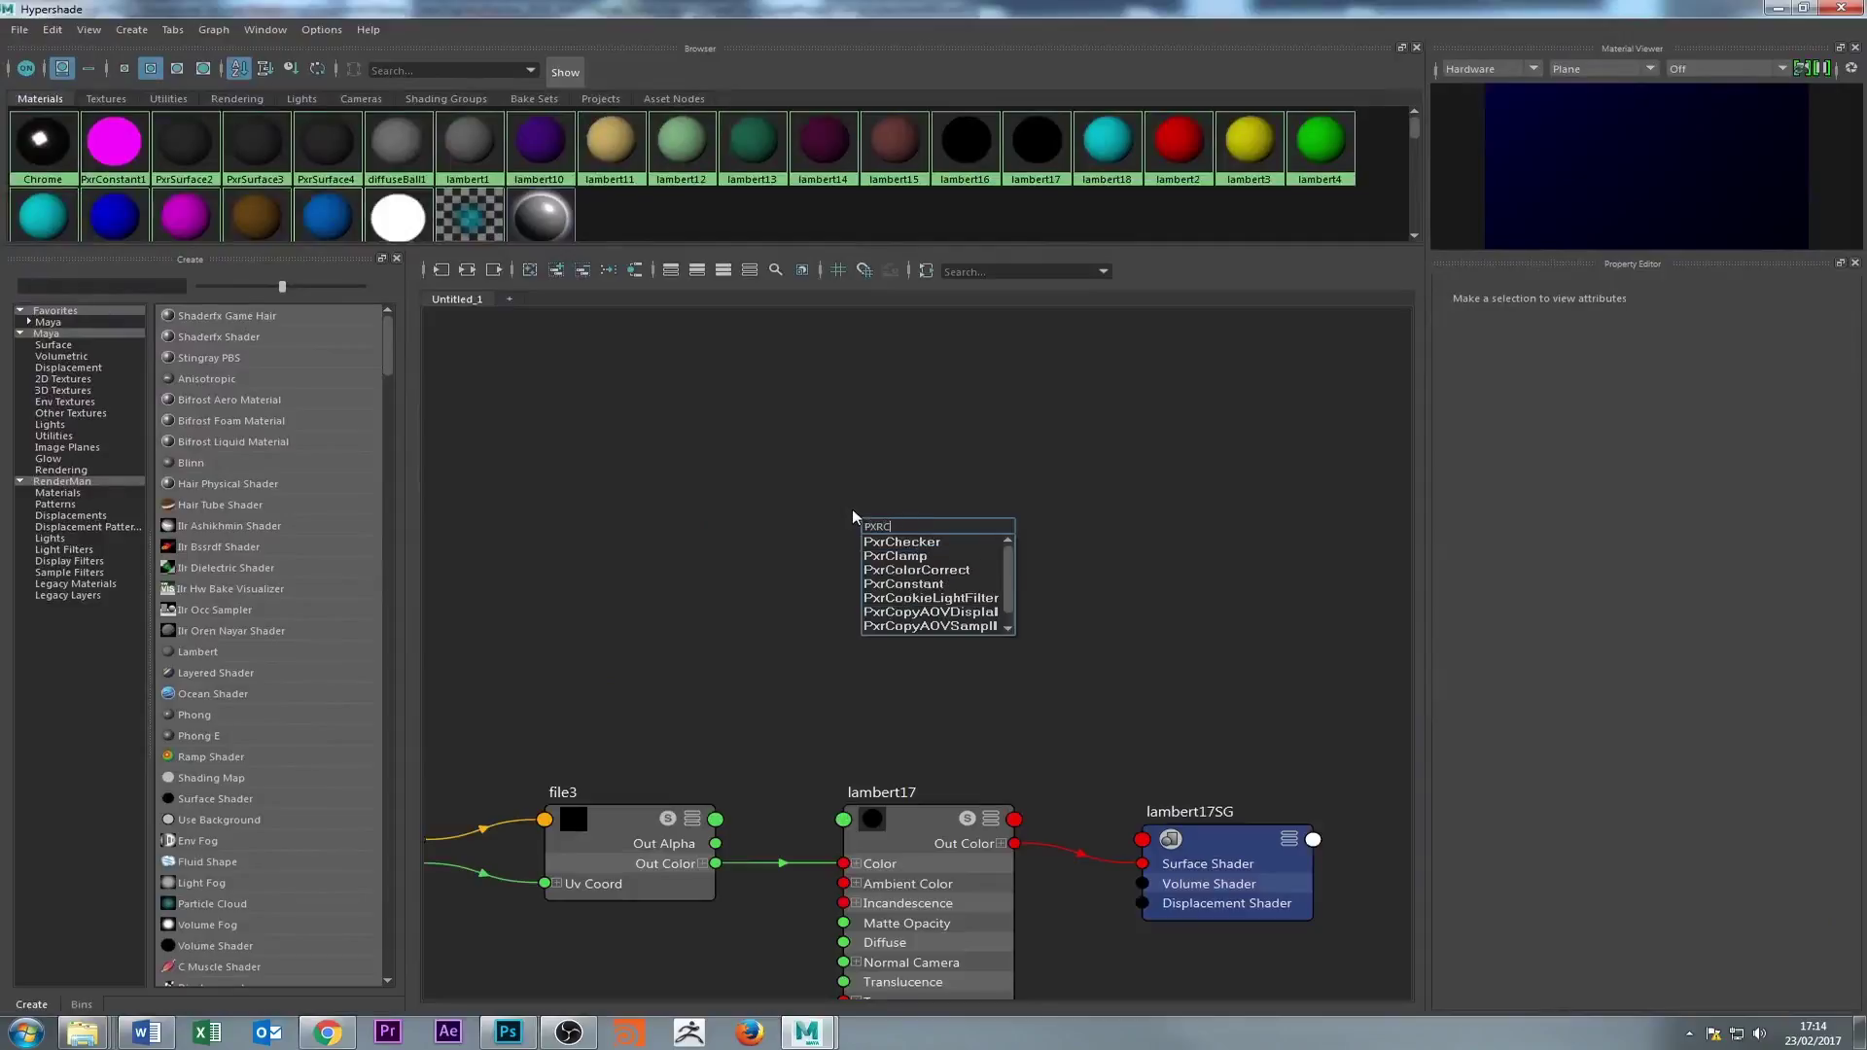
text(ONST)
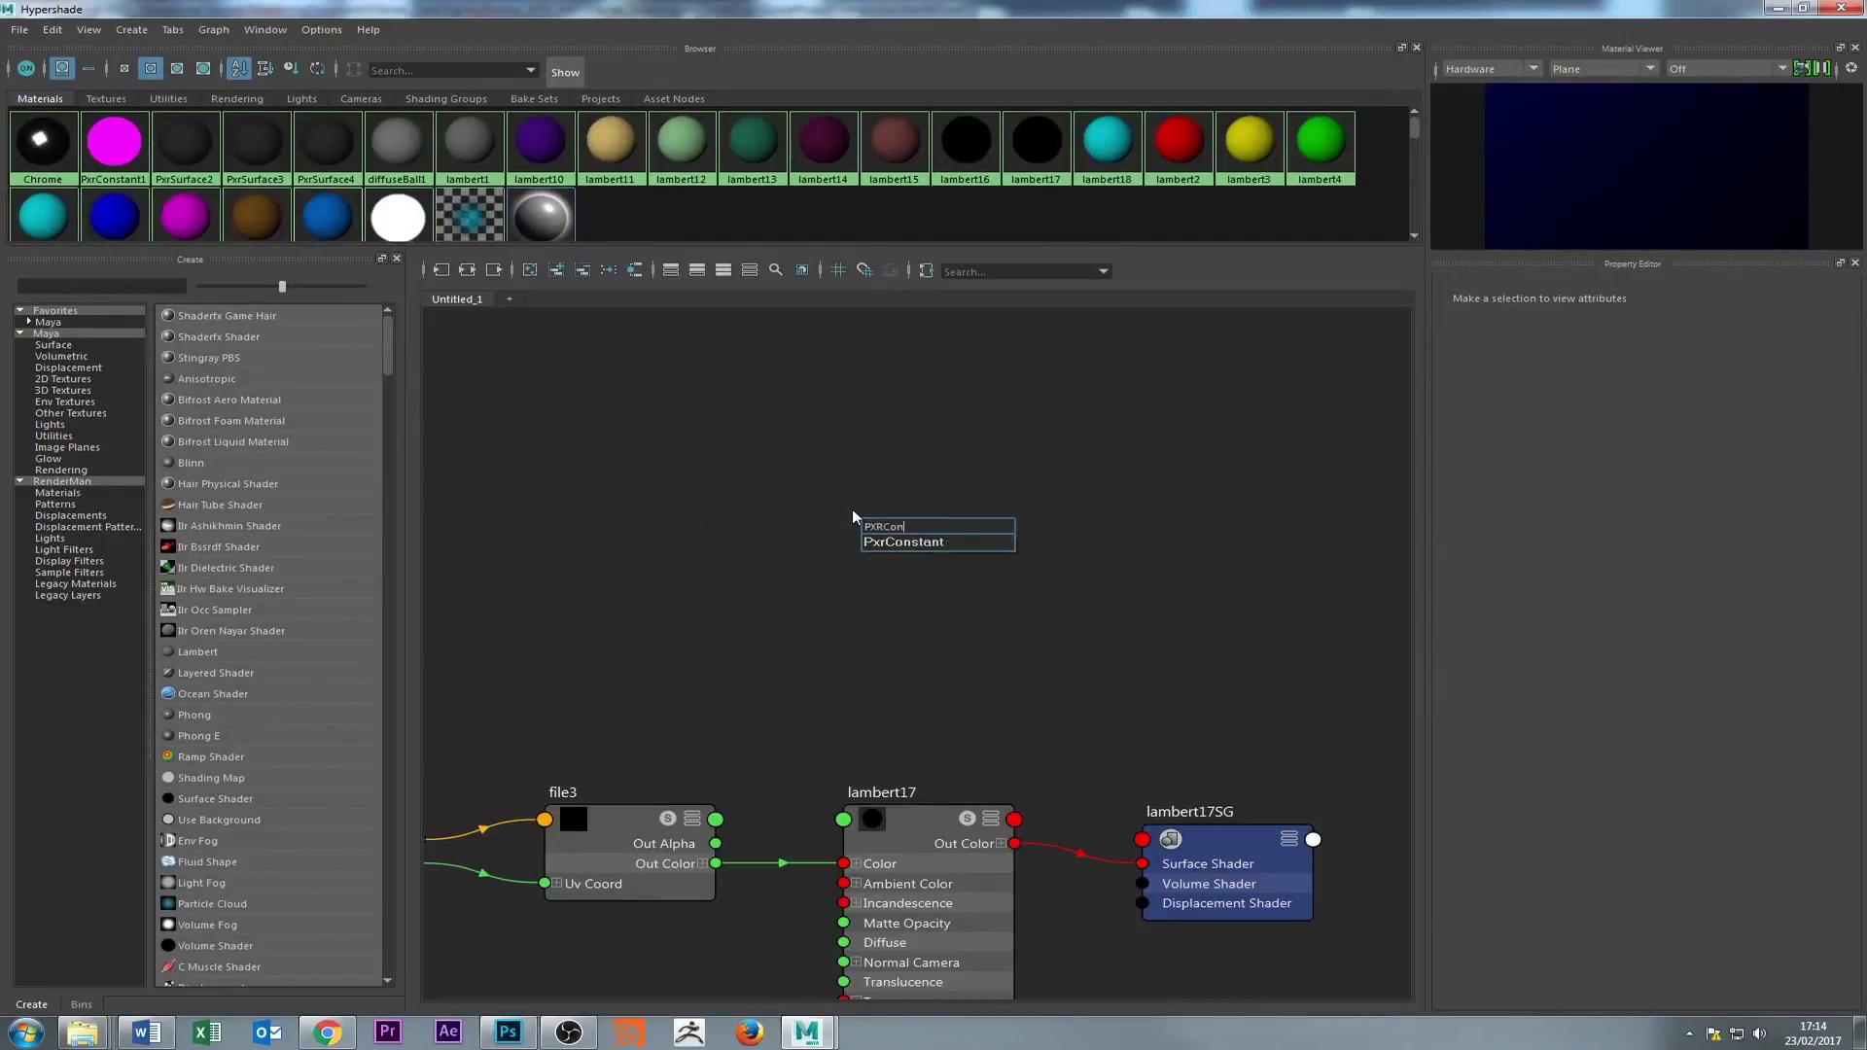
key(Return)
drag(1119, 9, 1079, 497)
drag(726, 496, 736, 728)
- Assign PxrConstant3 to the selected duplicated goggle groups, then minimize the Hypershade
key(ctrl+z)
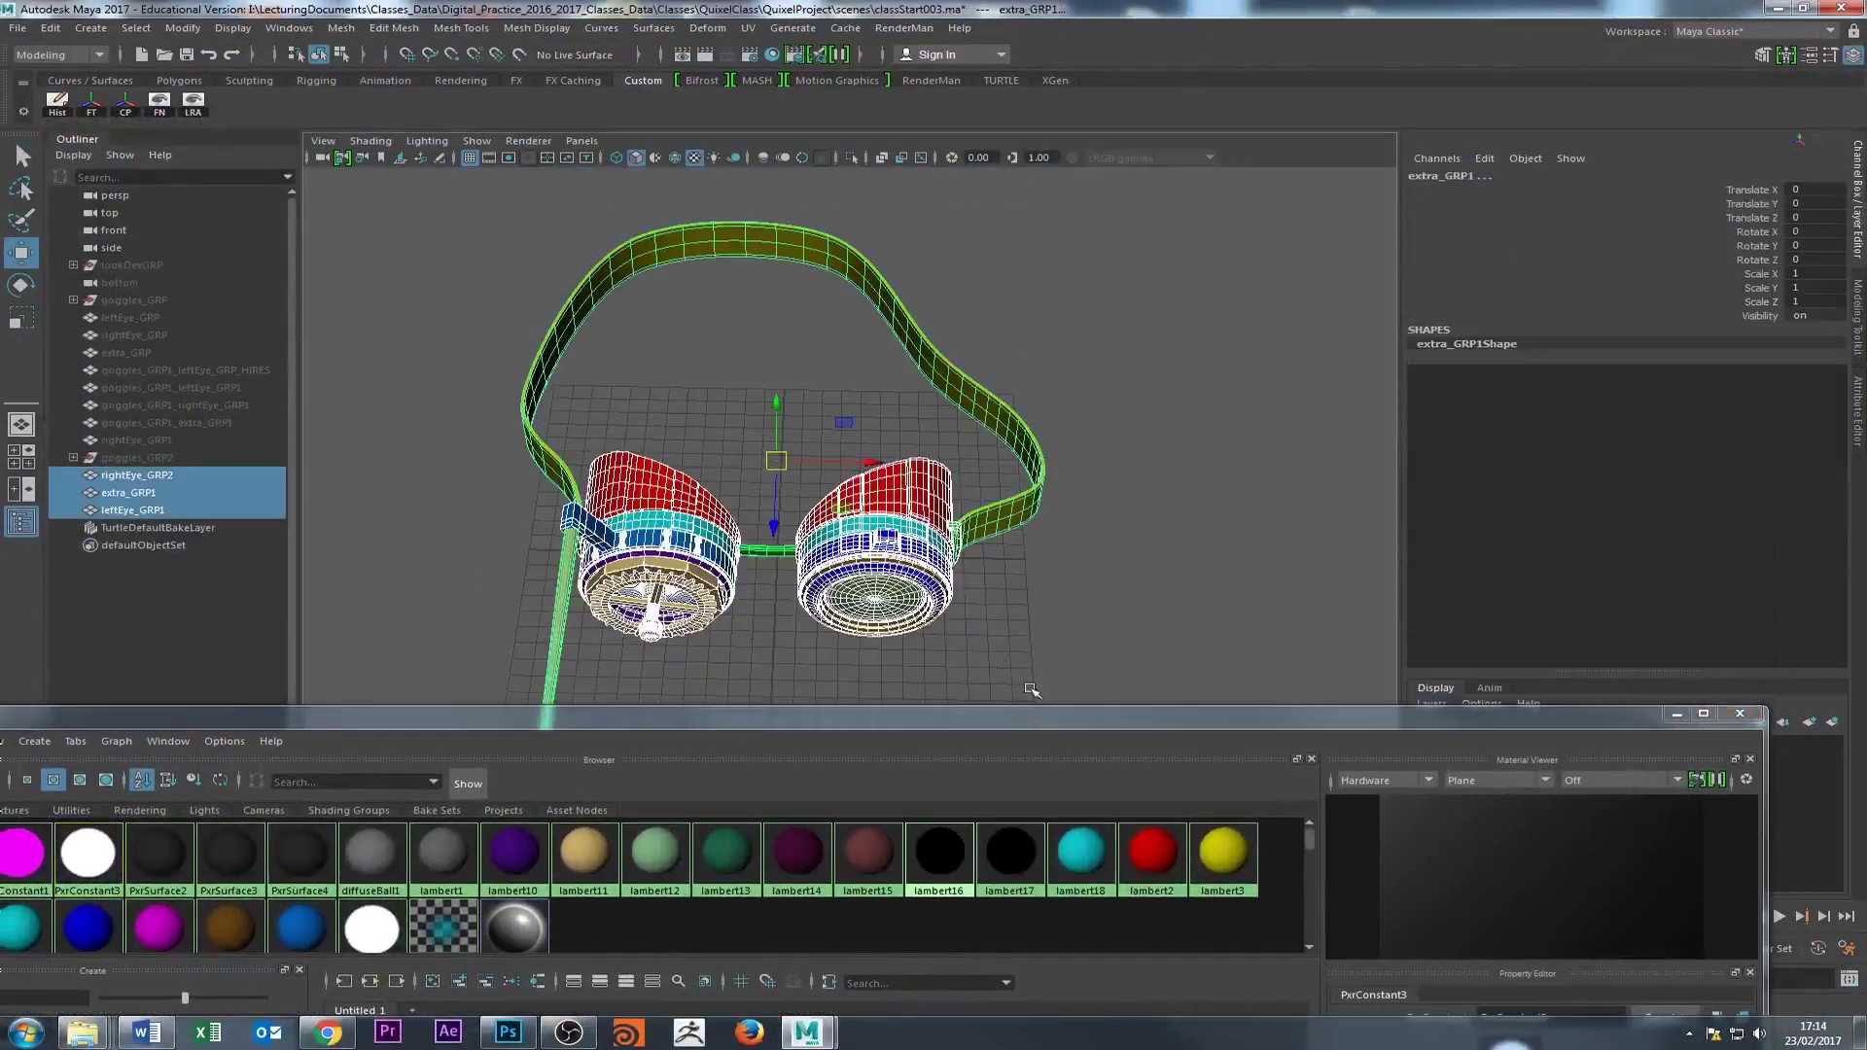
drag(1020, 730, 1001, 270)
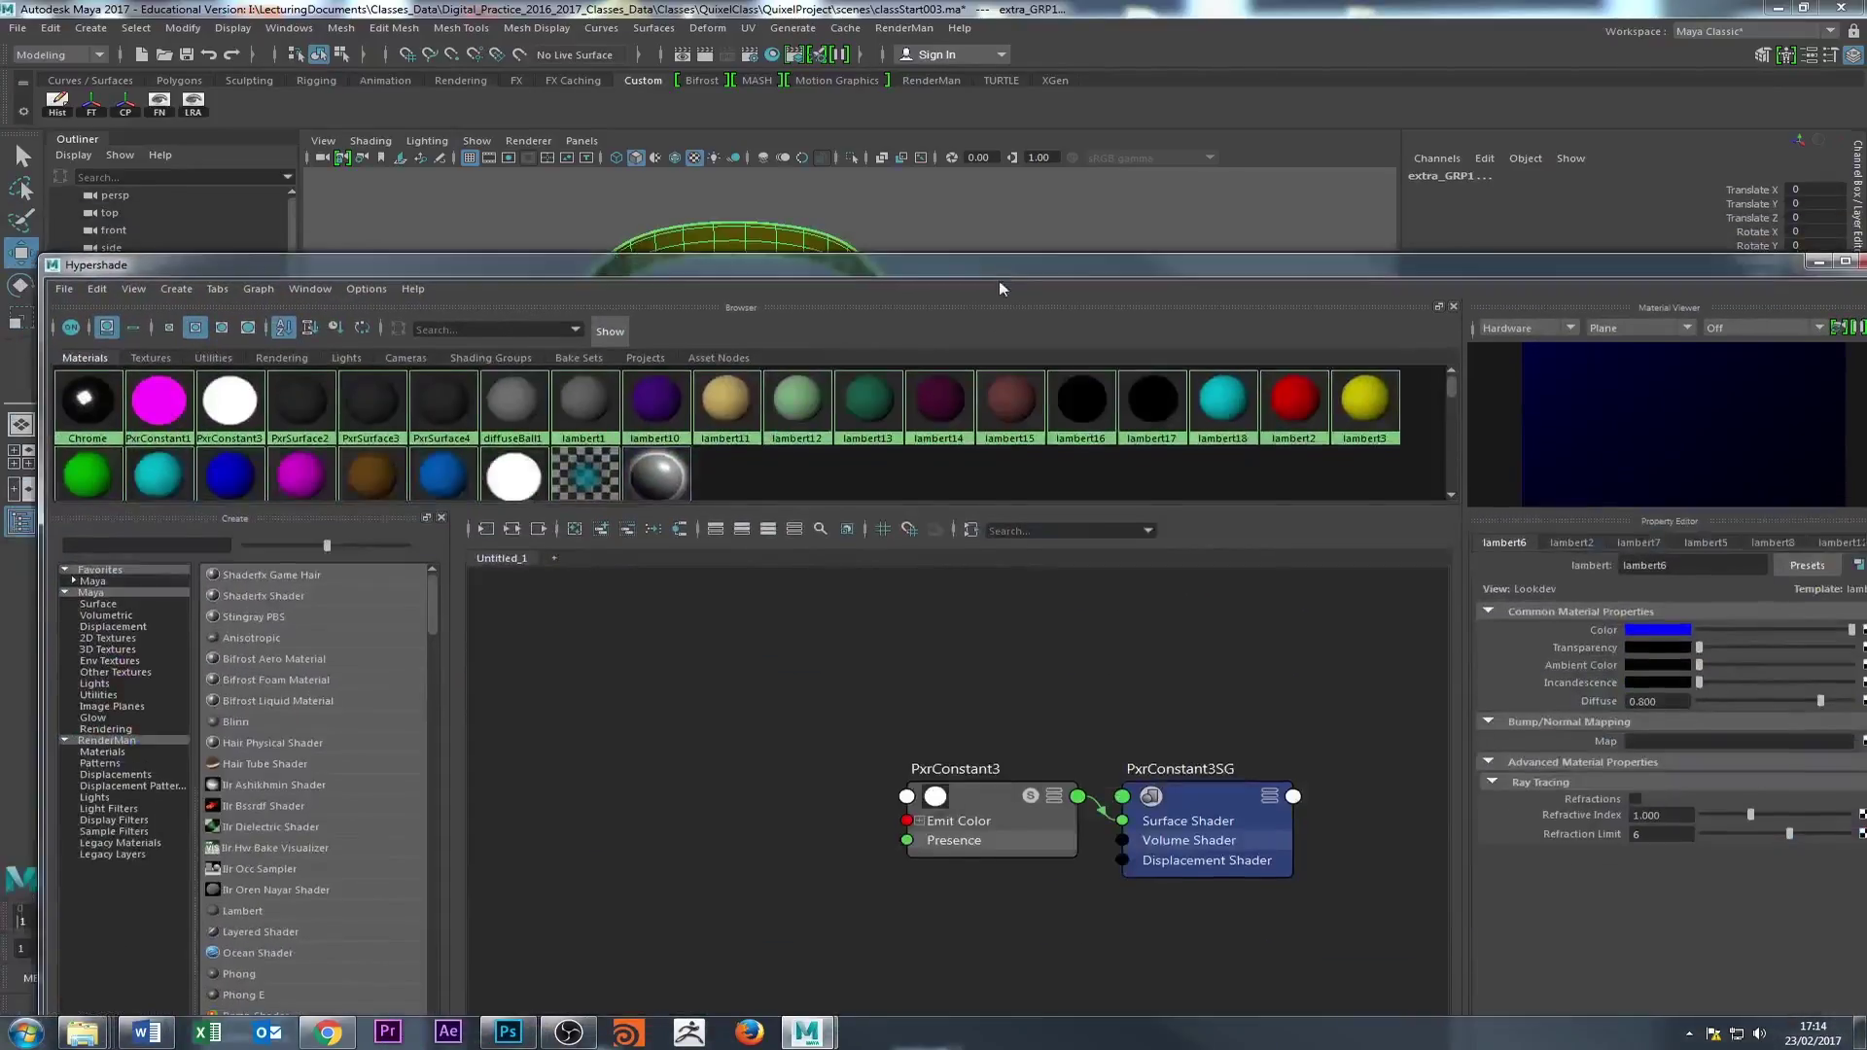
right_click(950, 804)
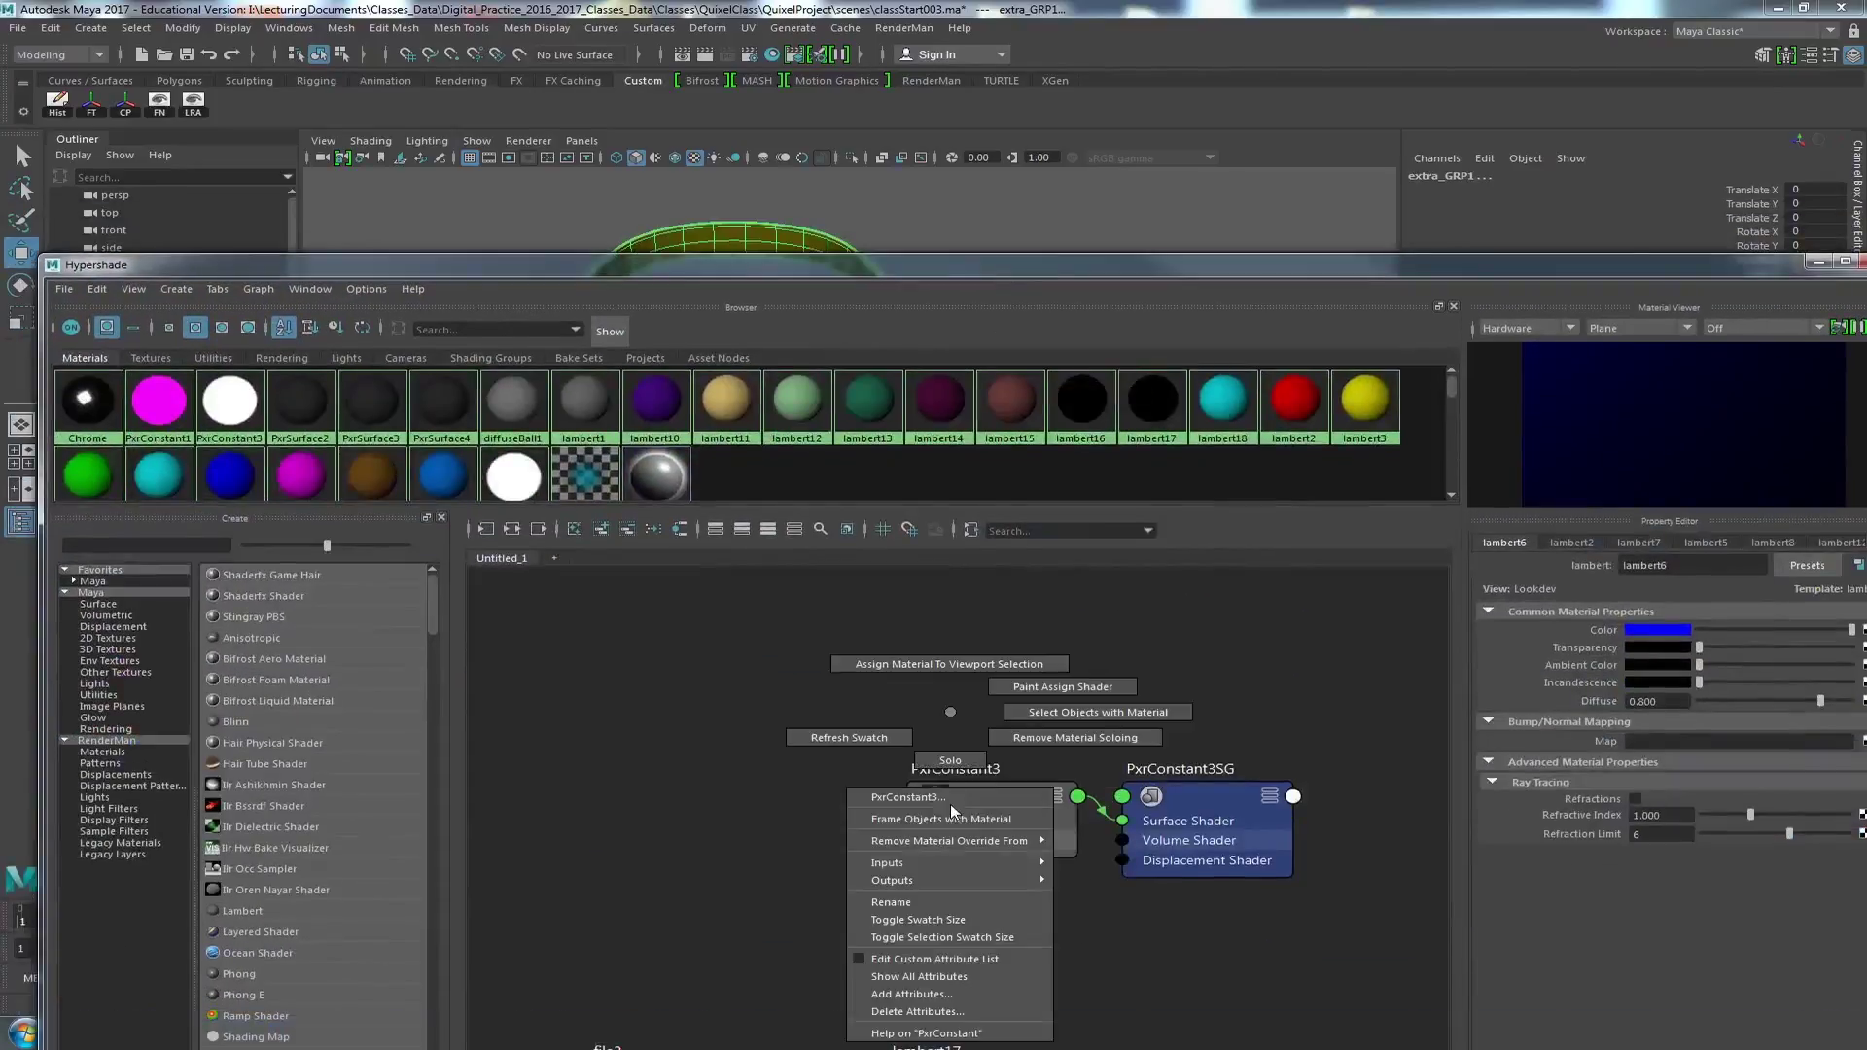
click(944, 665)
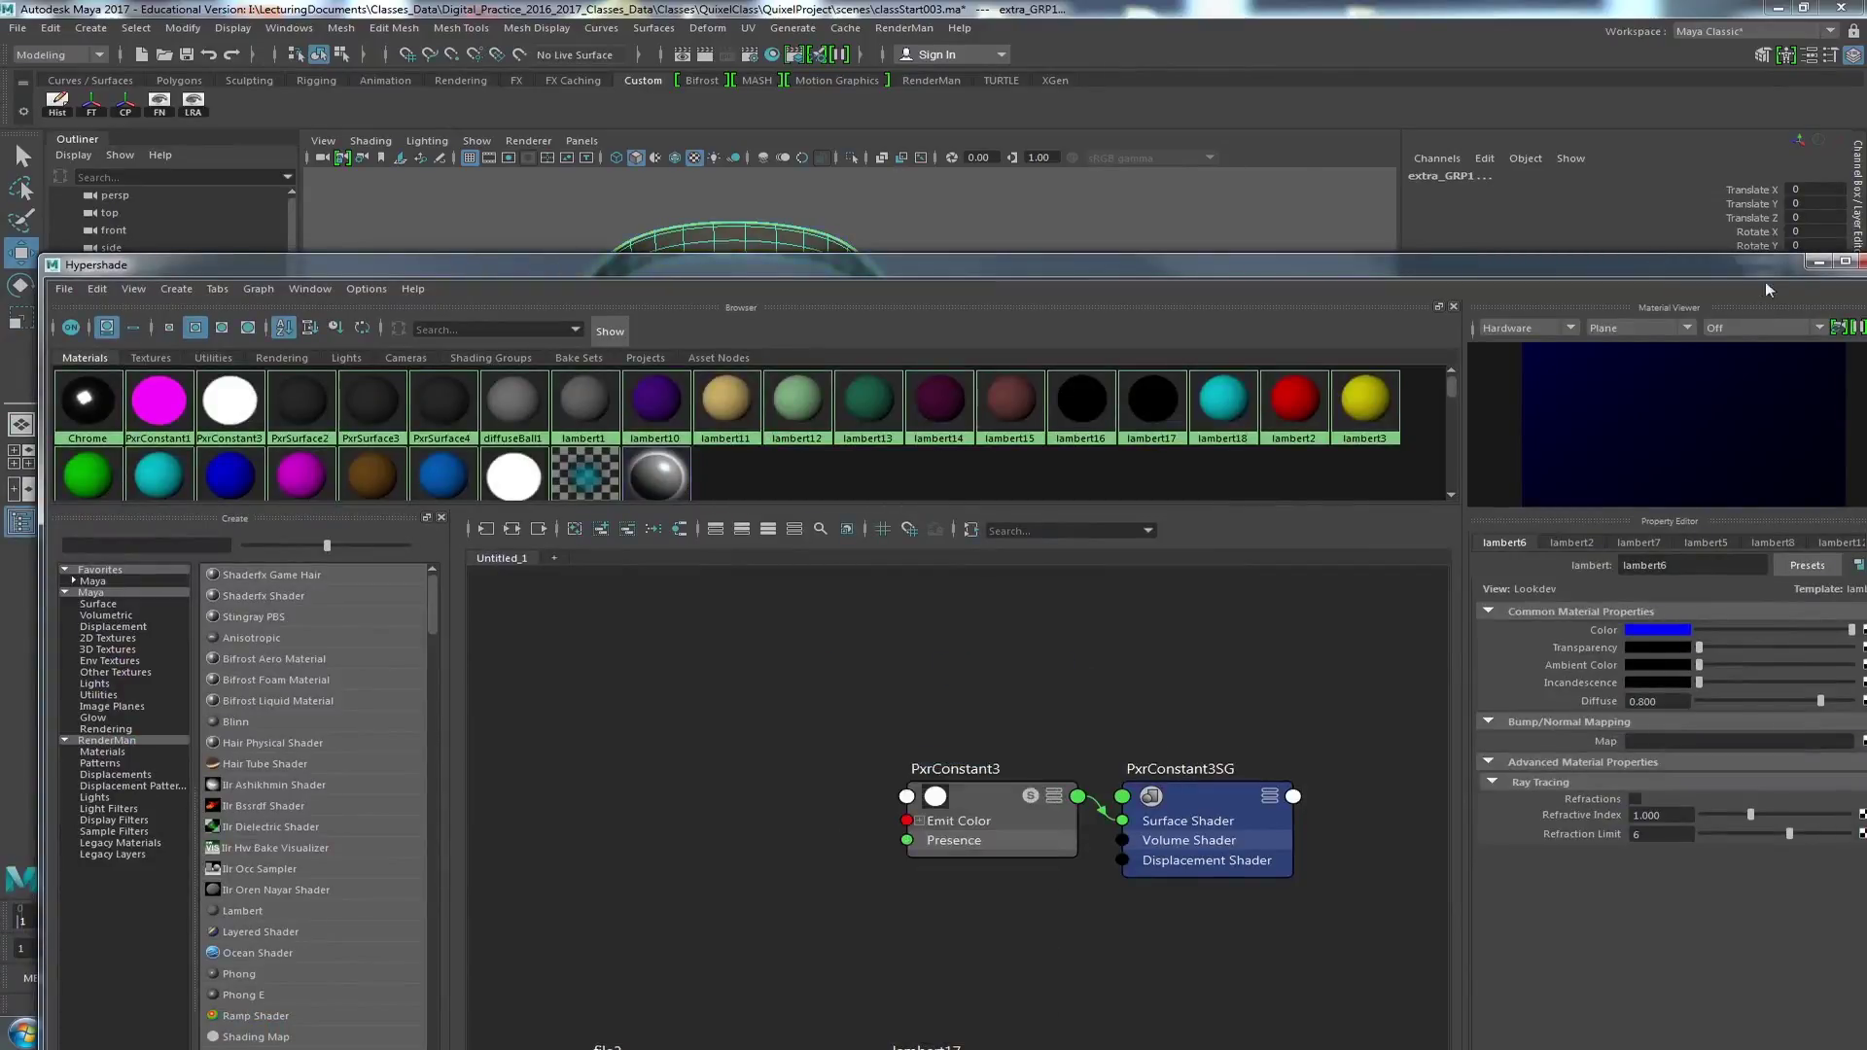
click(1816, 269)
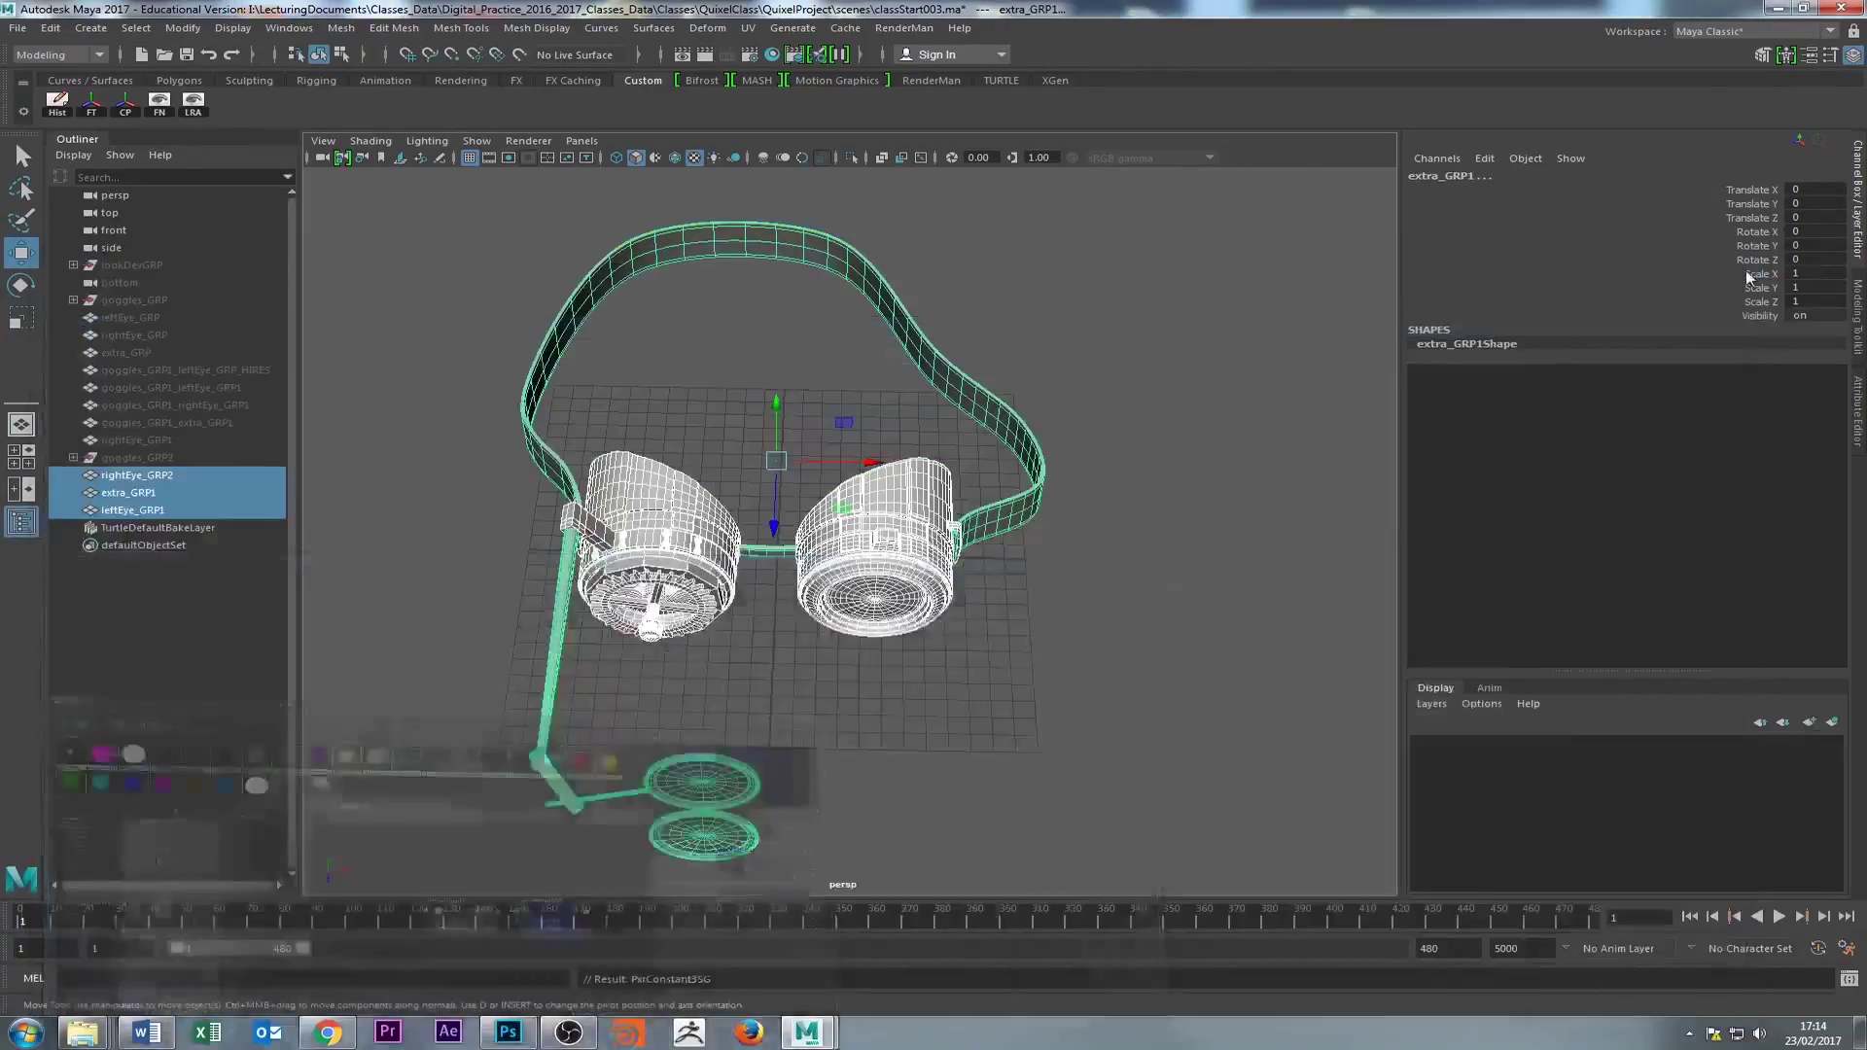
- Orbit to a side-on view of the goggles and show the RenderMan tool set
alt+drag(1157, 490, 1062, 508)
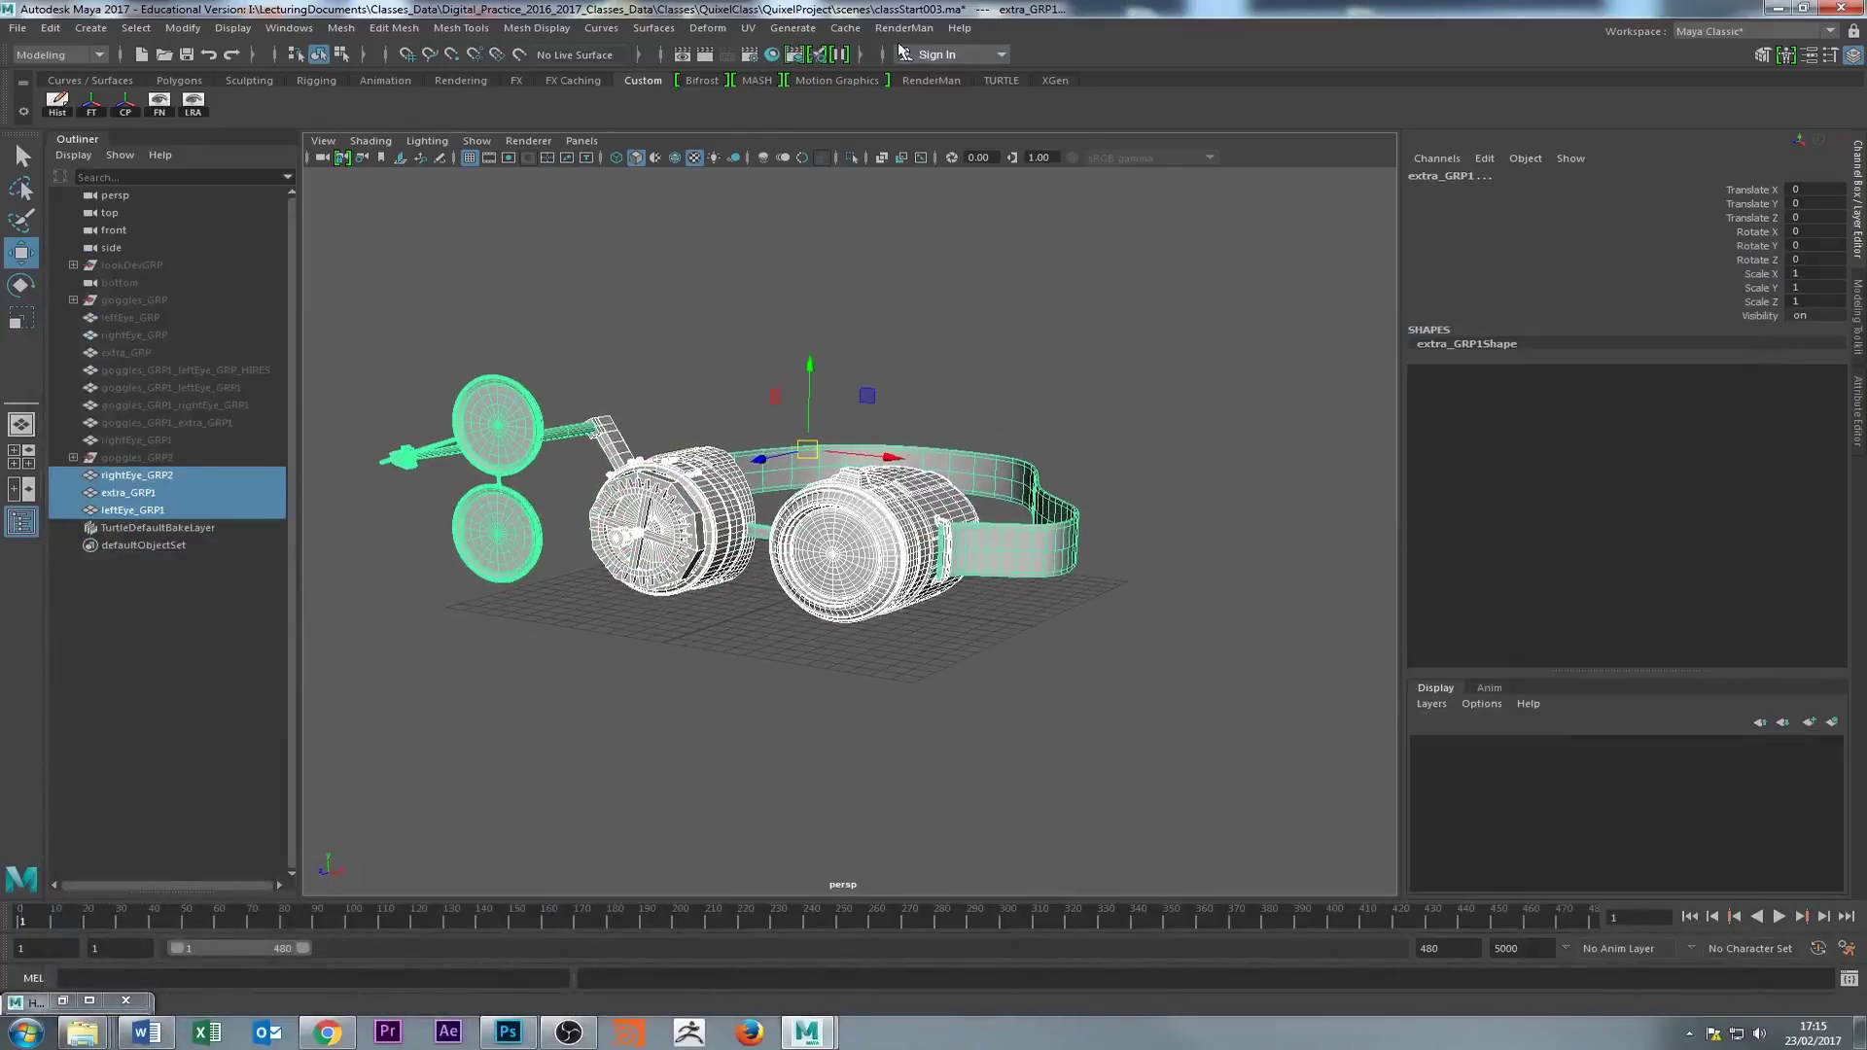
click(932, 81)
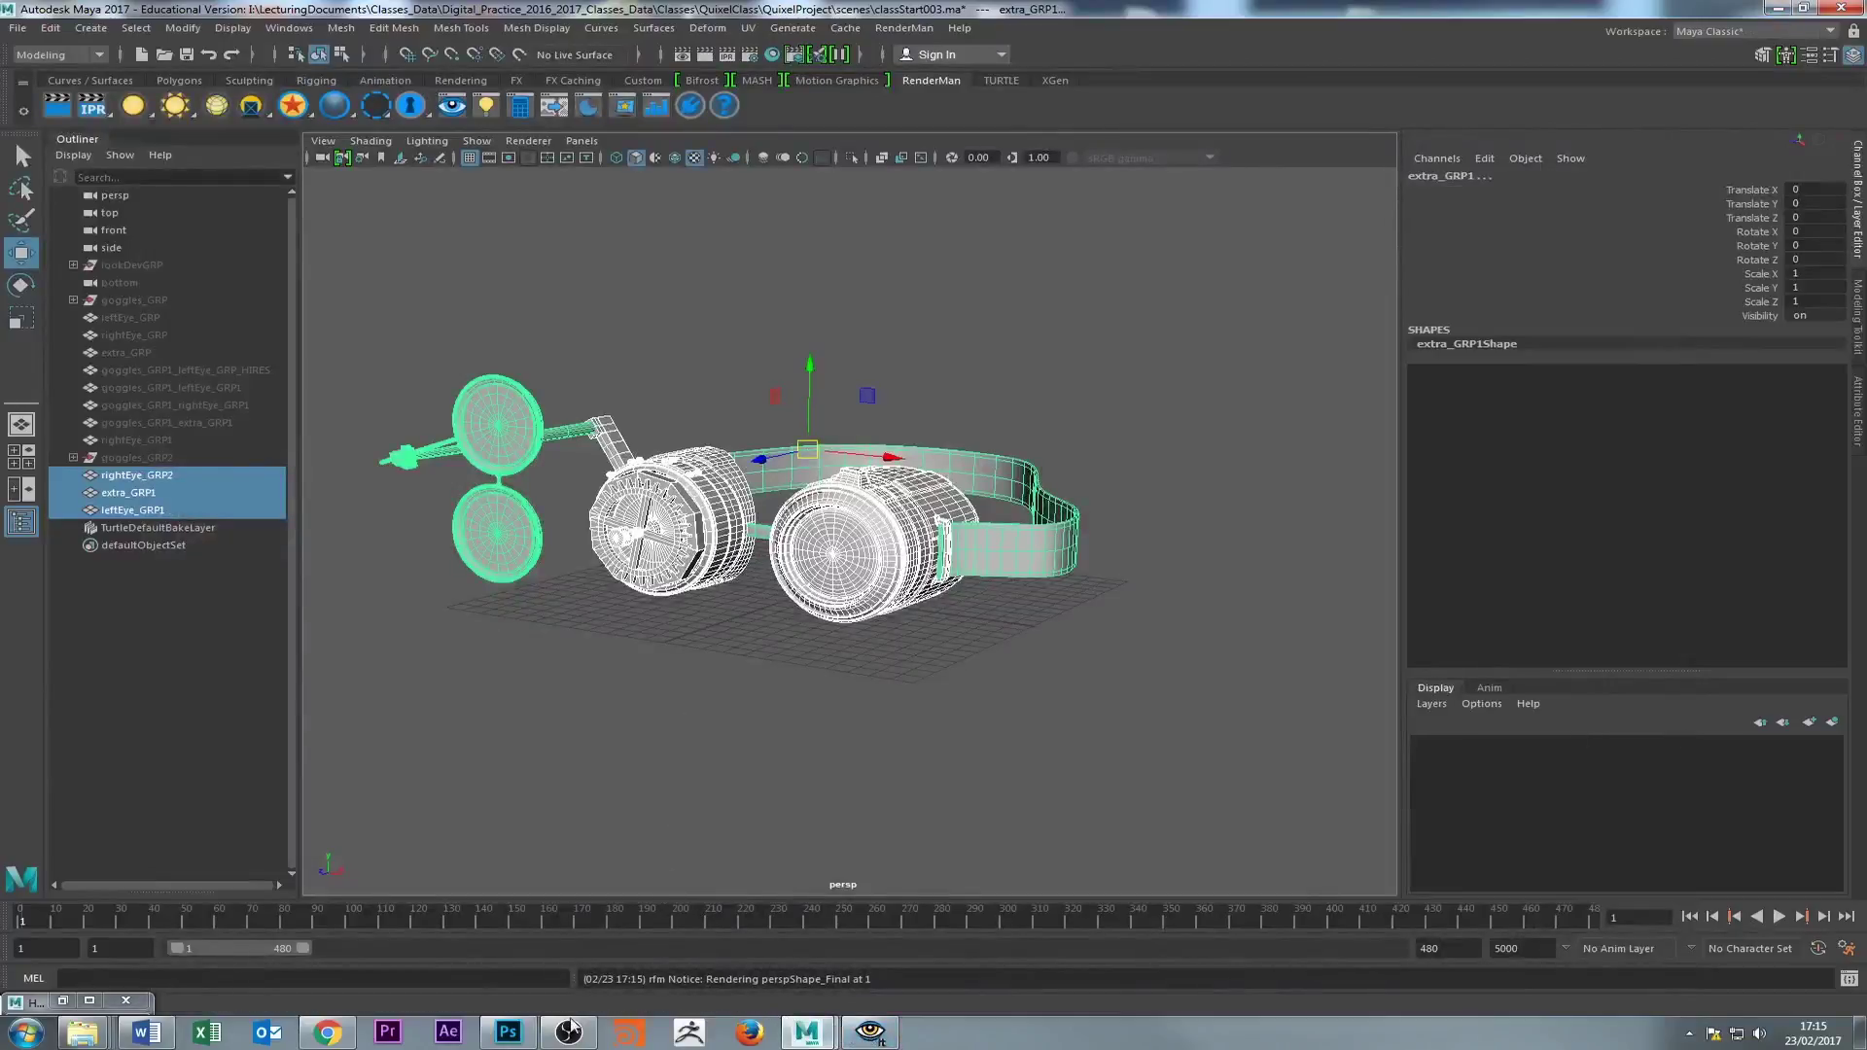
- Restore the Hypershade and create a PxrDirt3 node beside PxrConstant3
click(90, 1001)
scroll(732, 630, down, 3)
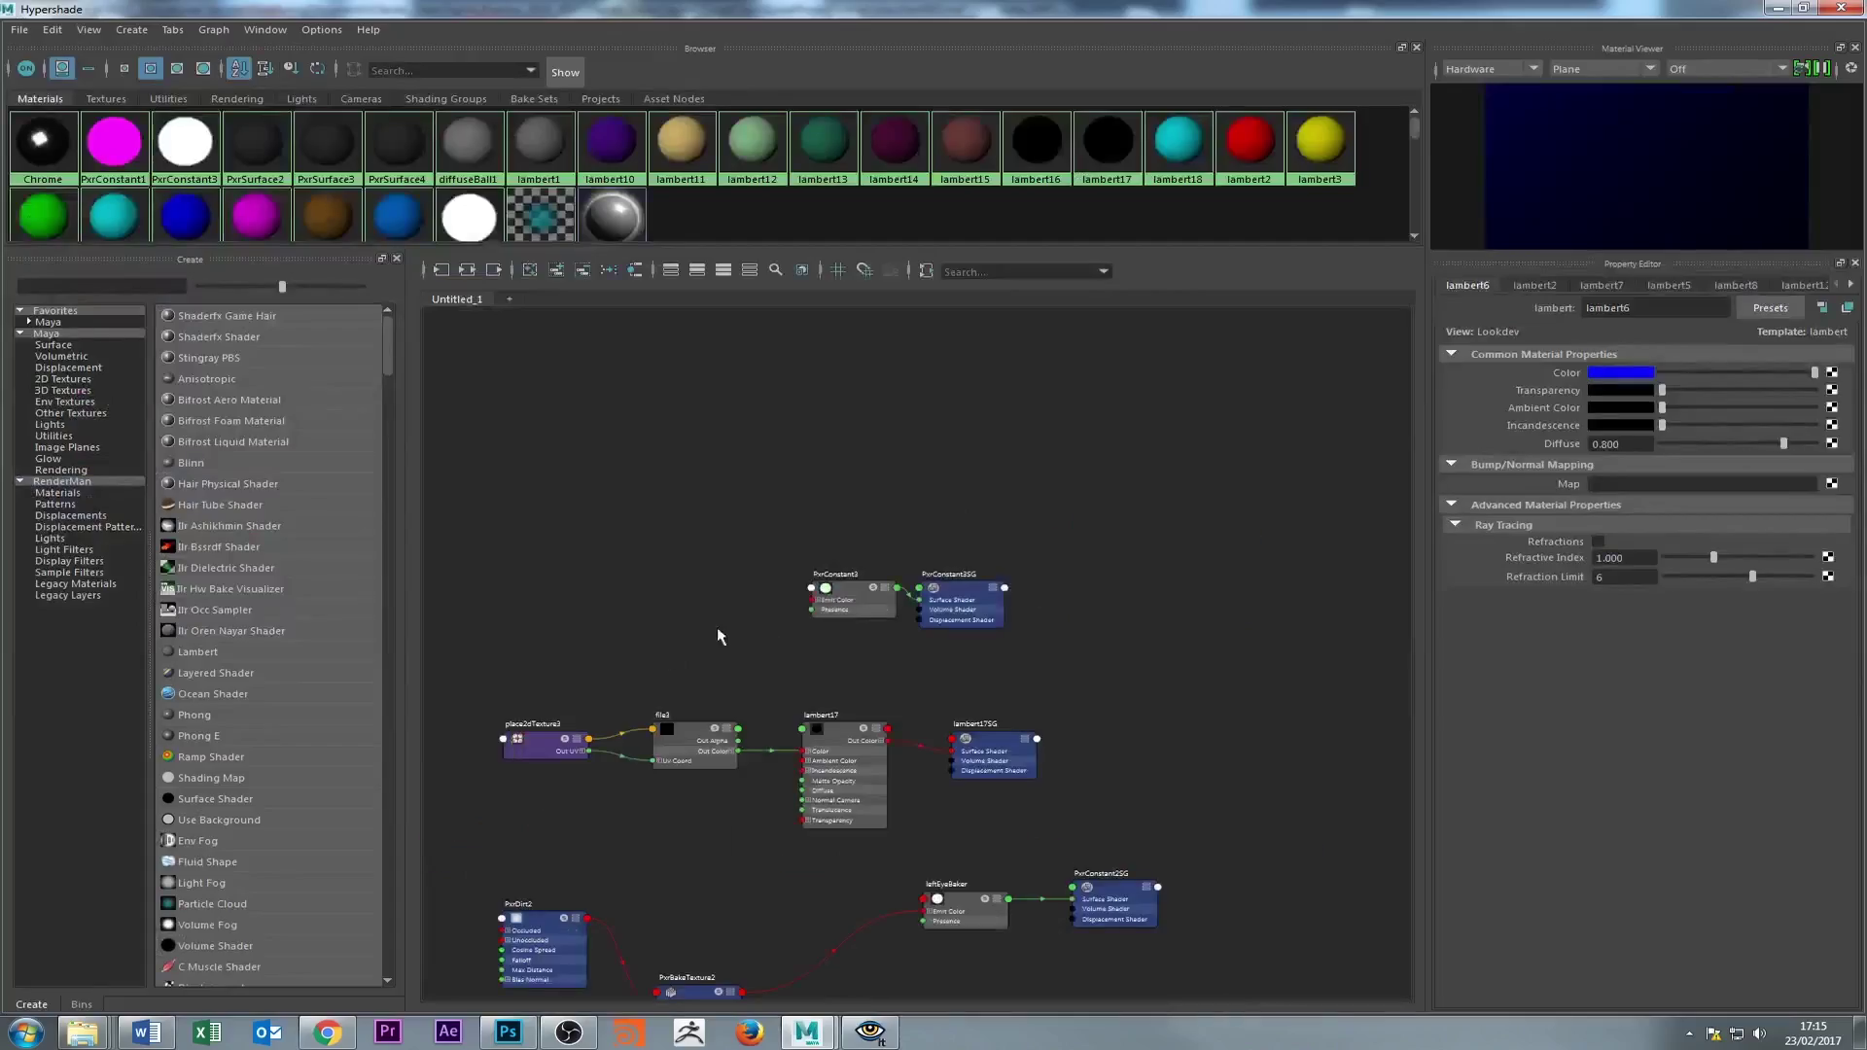
scroll(839, 609, up, 4)
scroll(721, 601, down, 1)
key(Tab)
text(px)
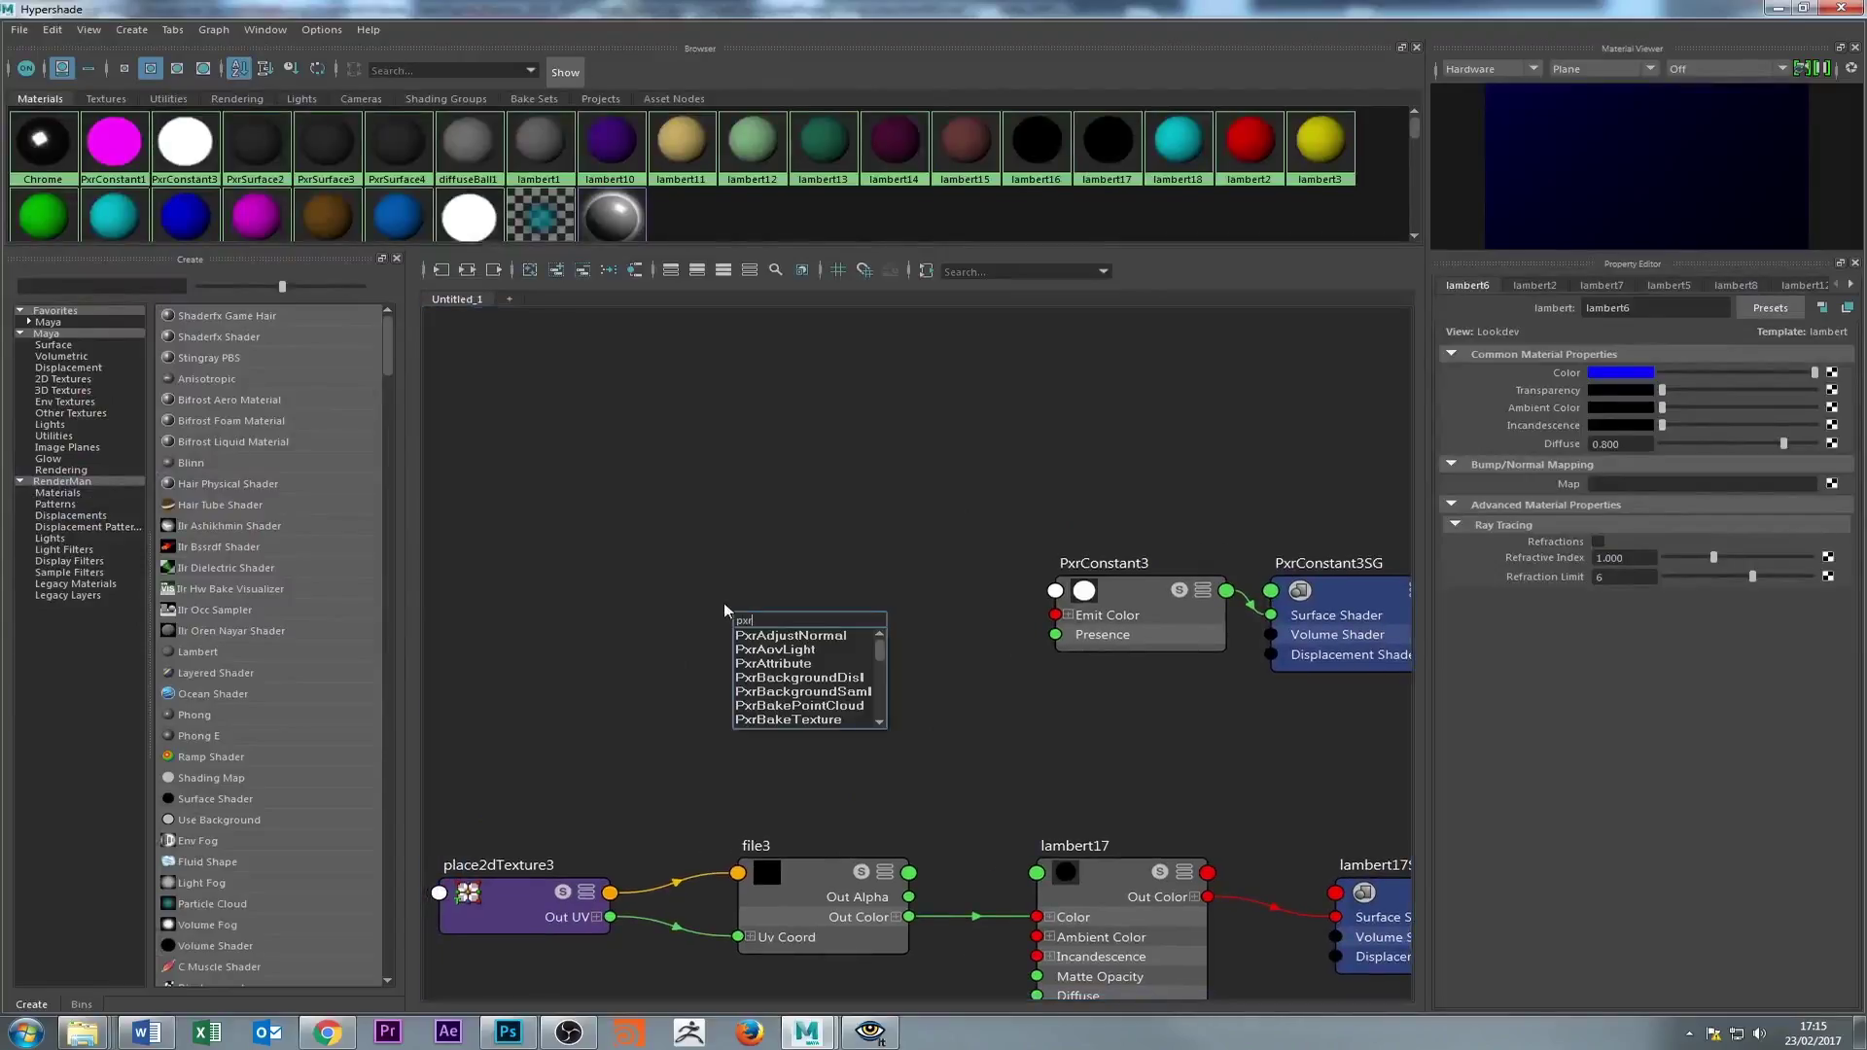
text(rdirt)
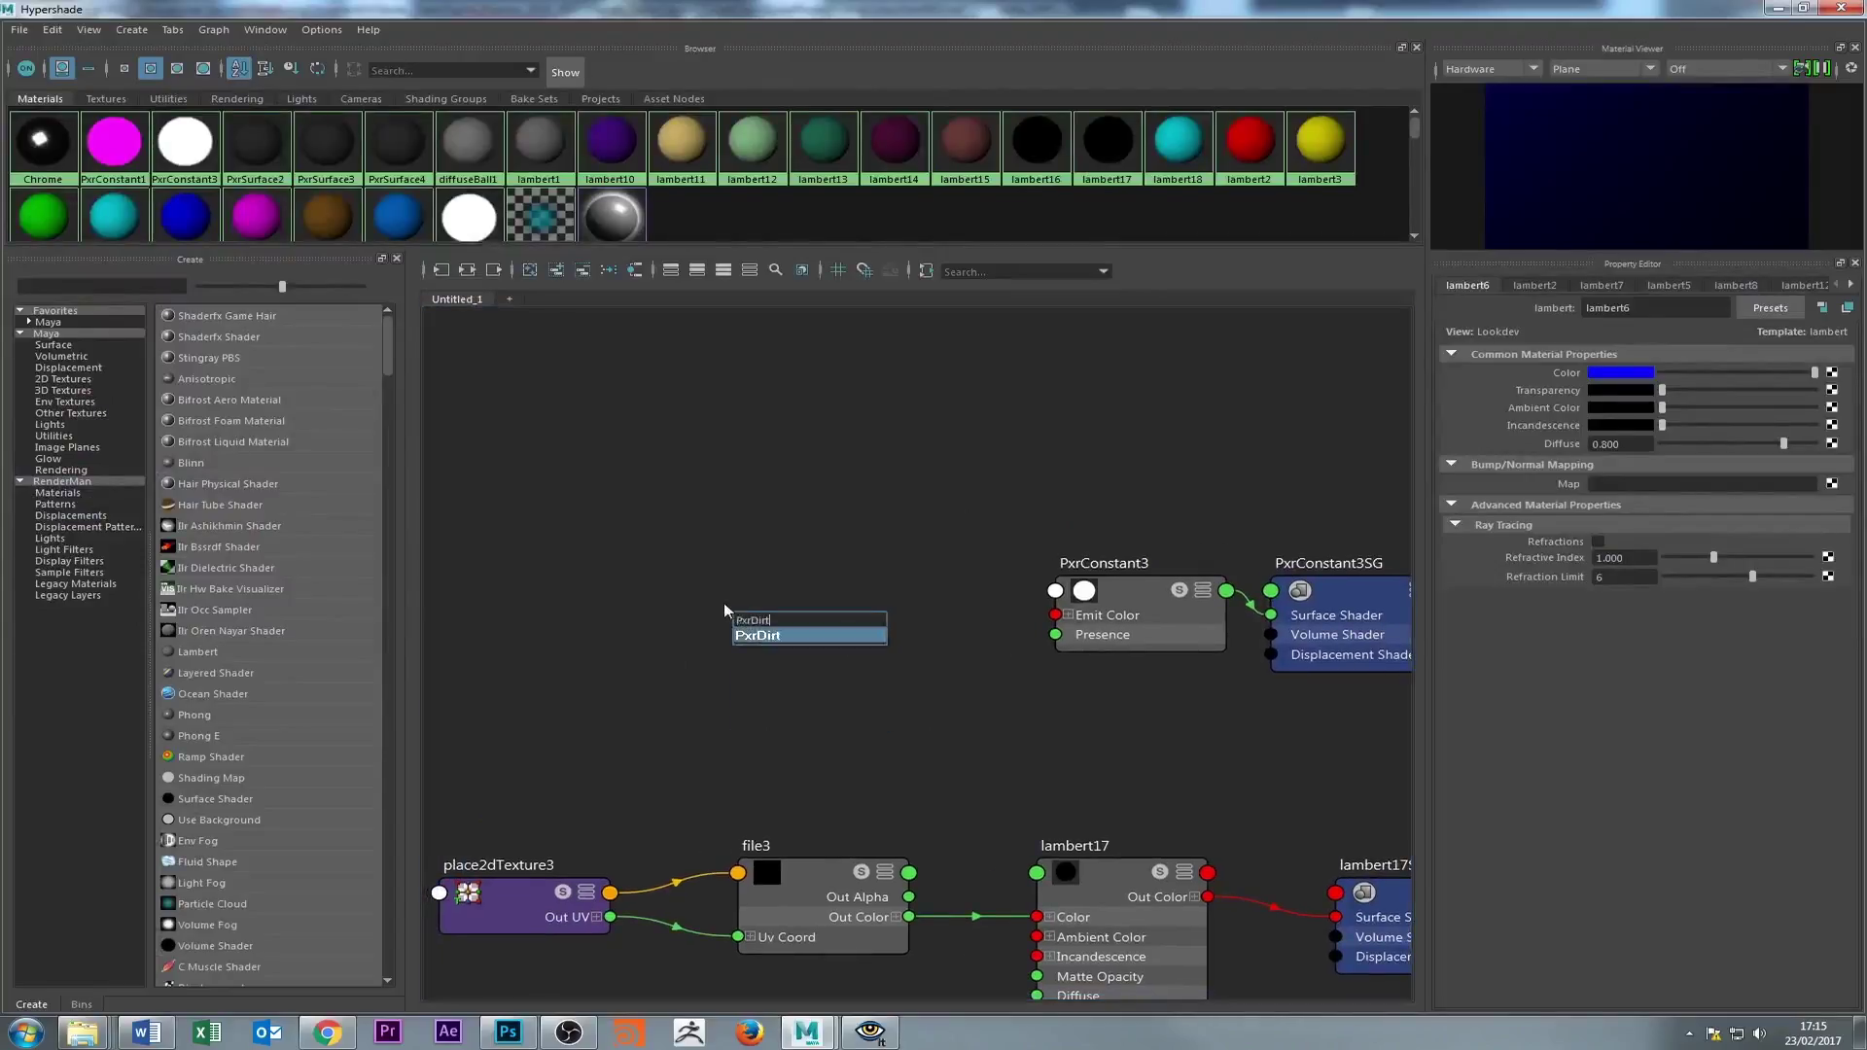
key(Return)
drag(844, 643, 801, 602)
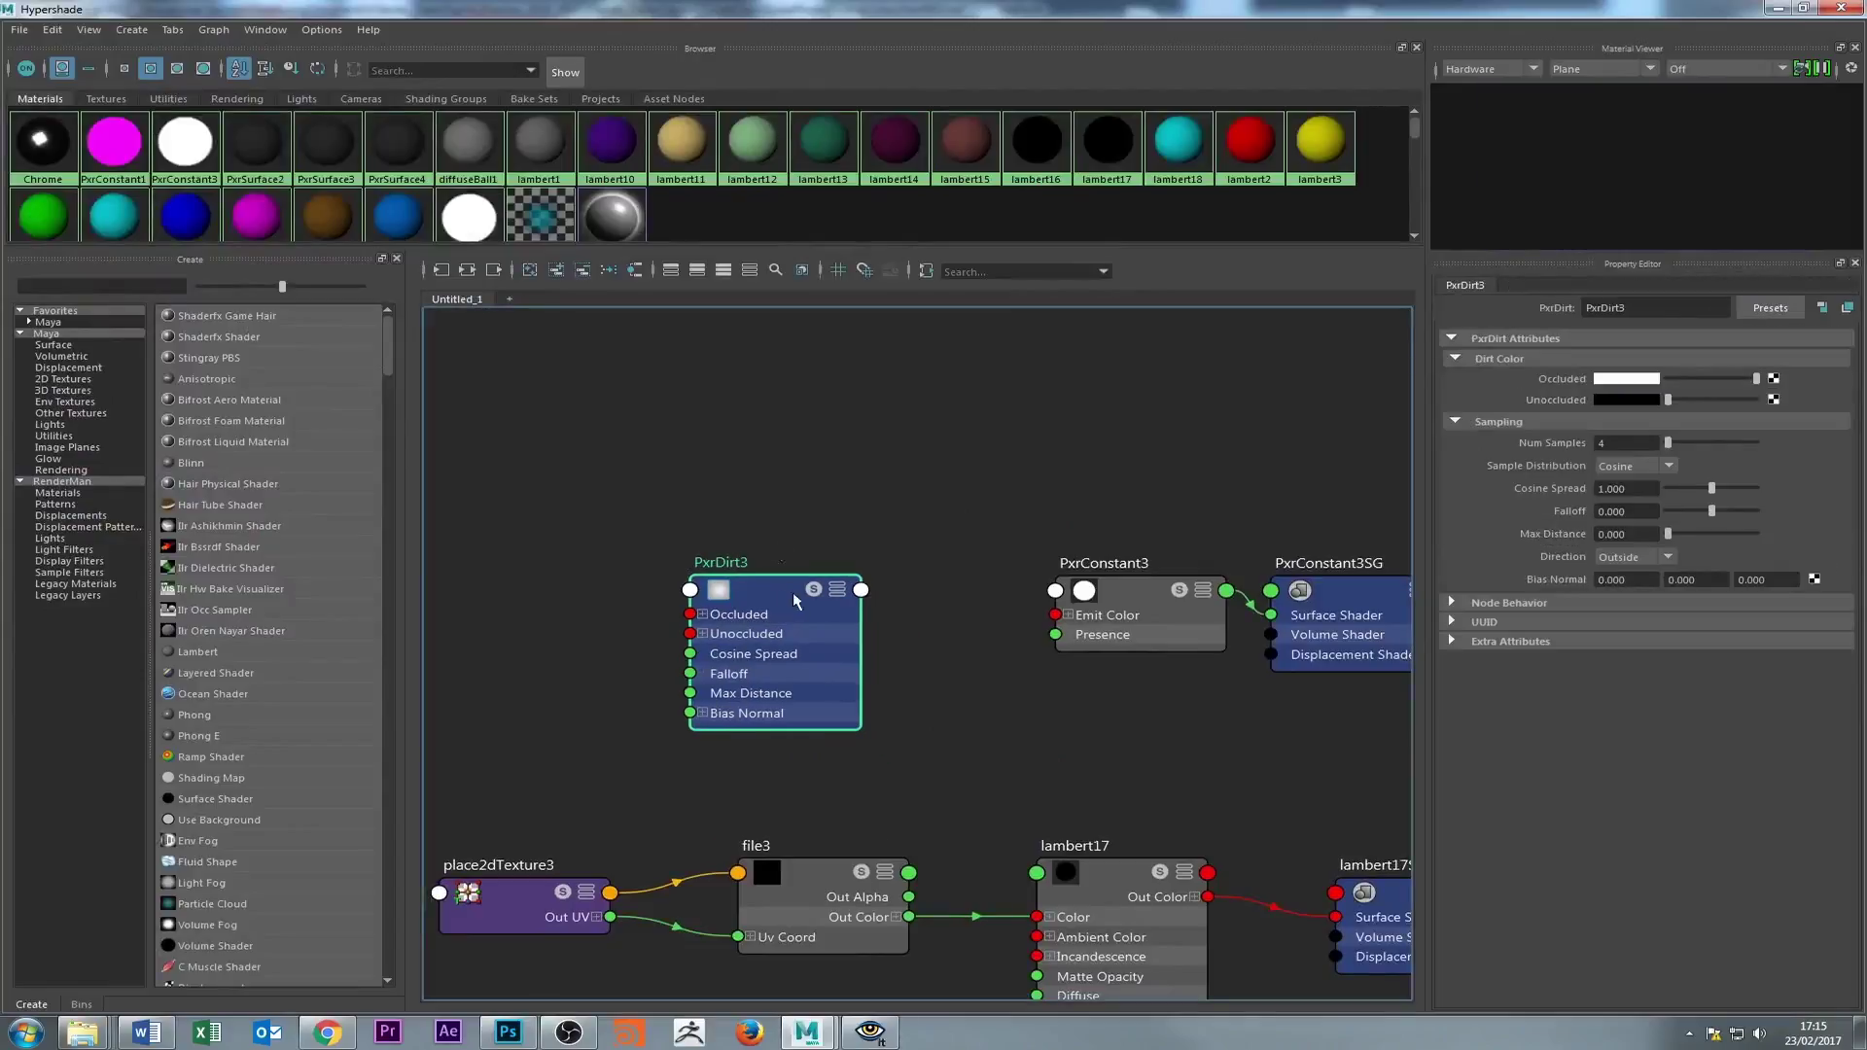
- Connect PxrDirt3's Result RGB output to PxrConstant3's Emit Color
click(862, 591)
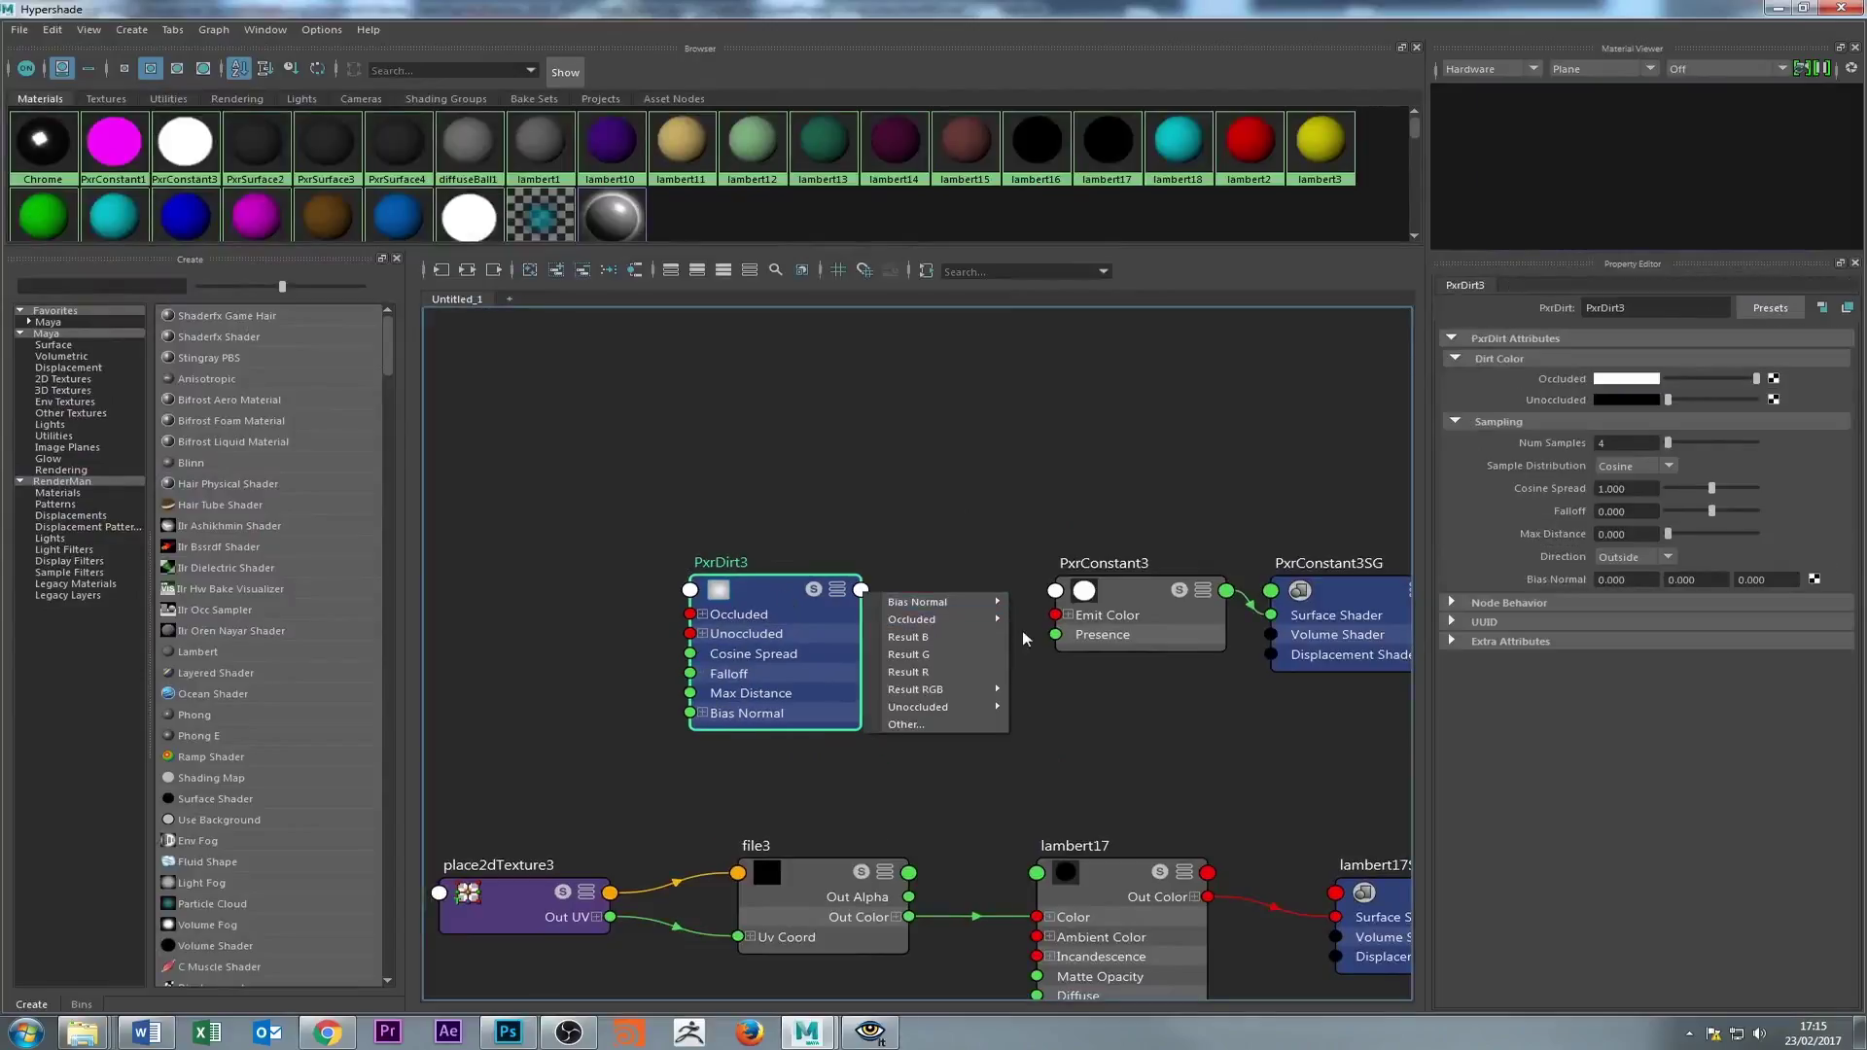
click(862, 590)
mouse_move(928, 692)
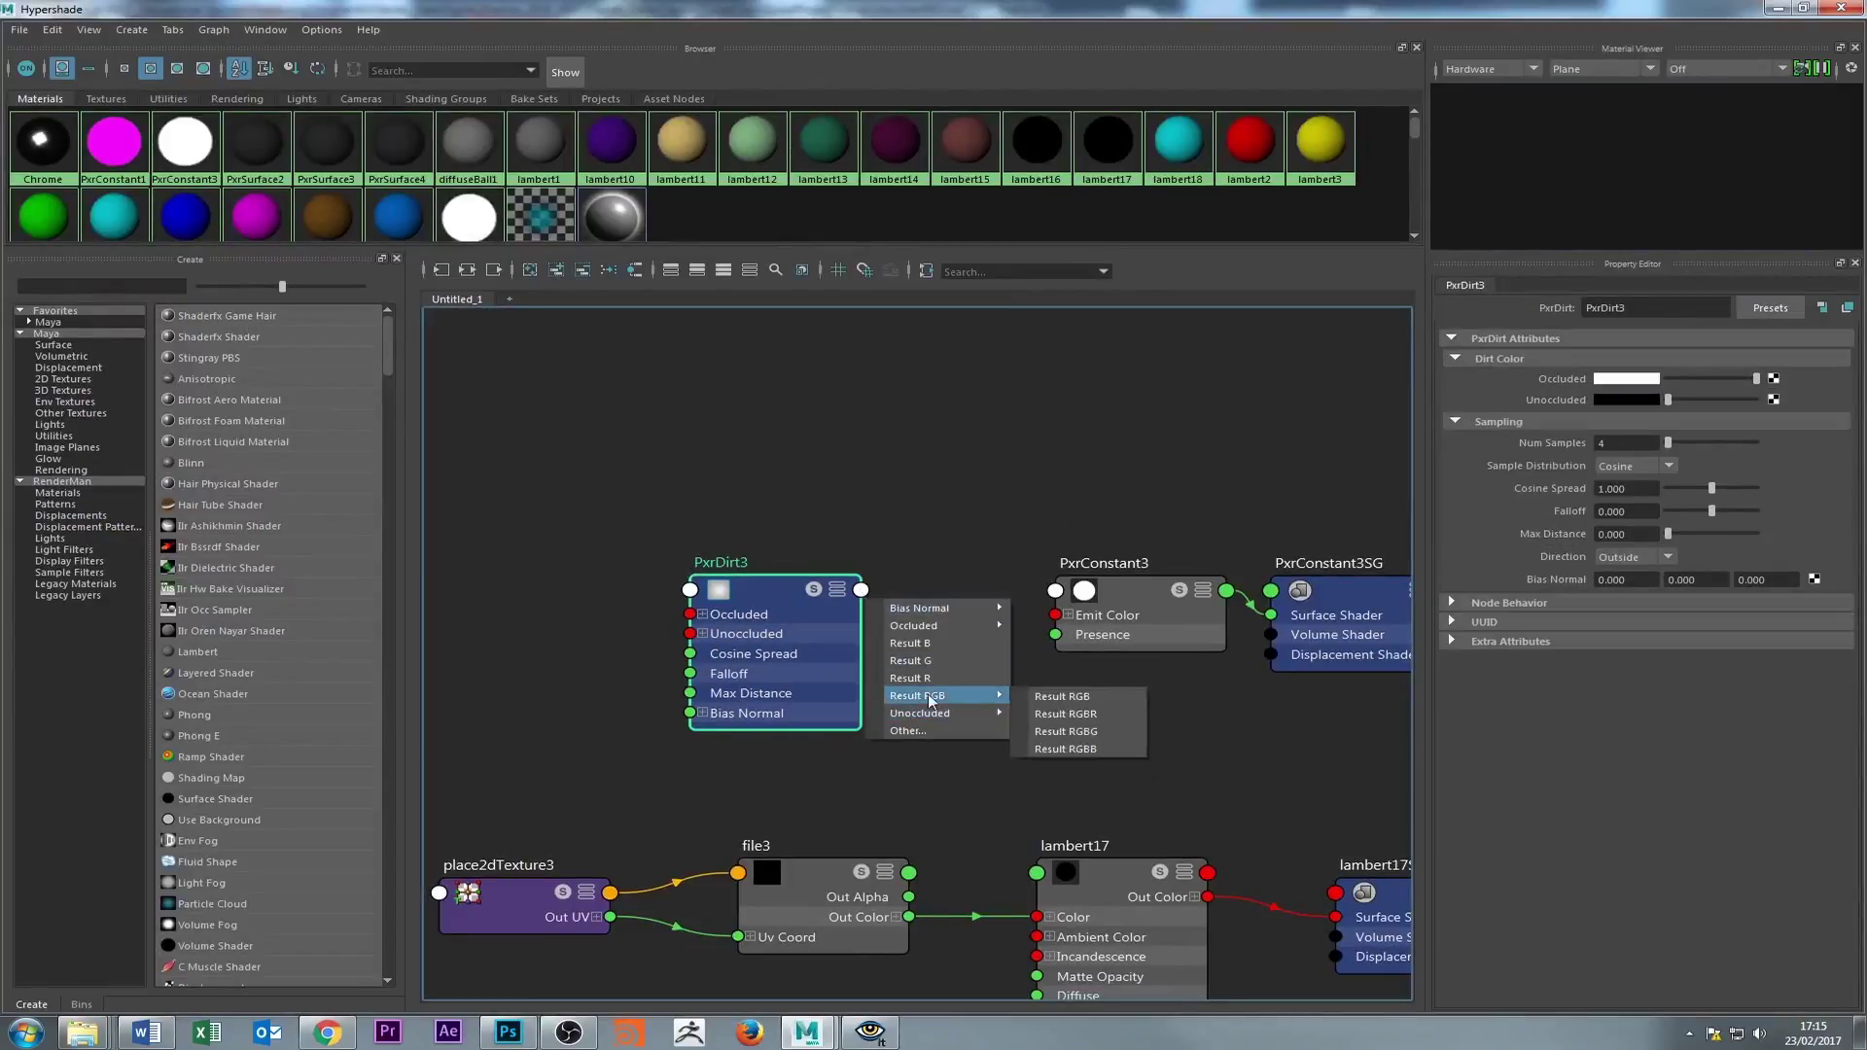
click(1092, 695)
click(1056, 615)
click(1123, 604)
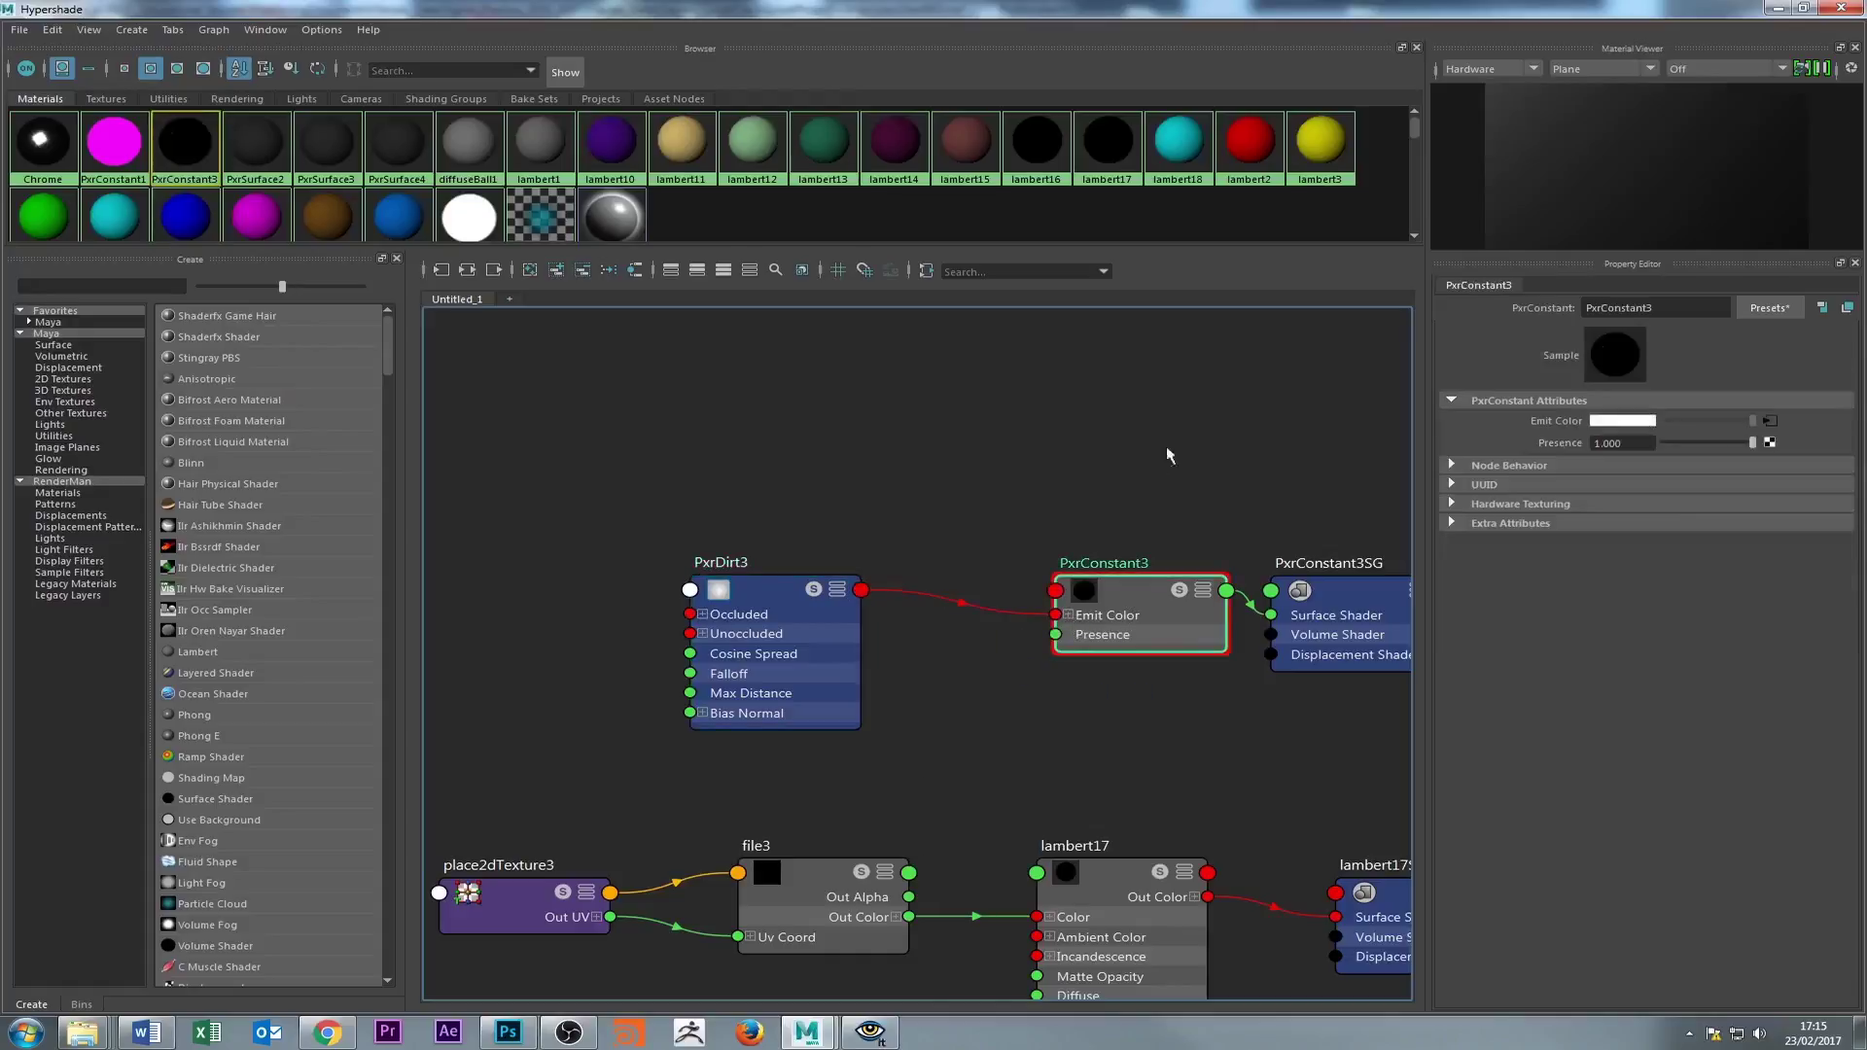
- Enlarge the Material Viewer preview area and bring up its renderer choices
scroll(1167, 465, down, 2)
drag(1600, 253, 1600, 525)
click(1488, 68)
- Set the Material Viewer to render with RenderMan on a shader ball
click(1470, 97)
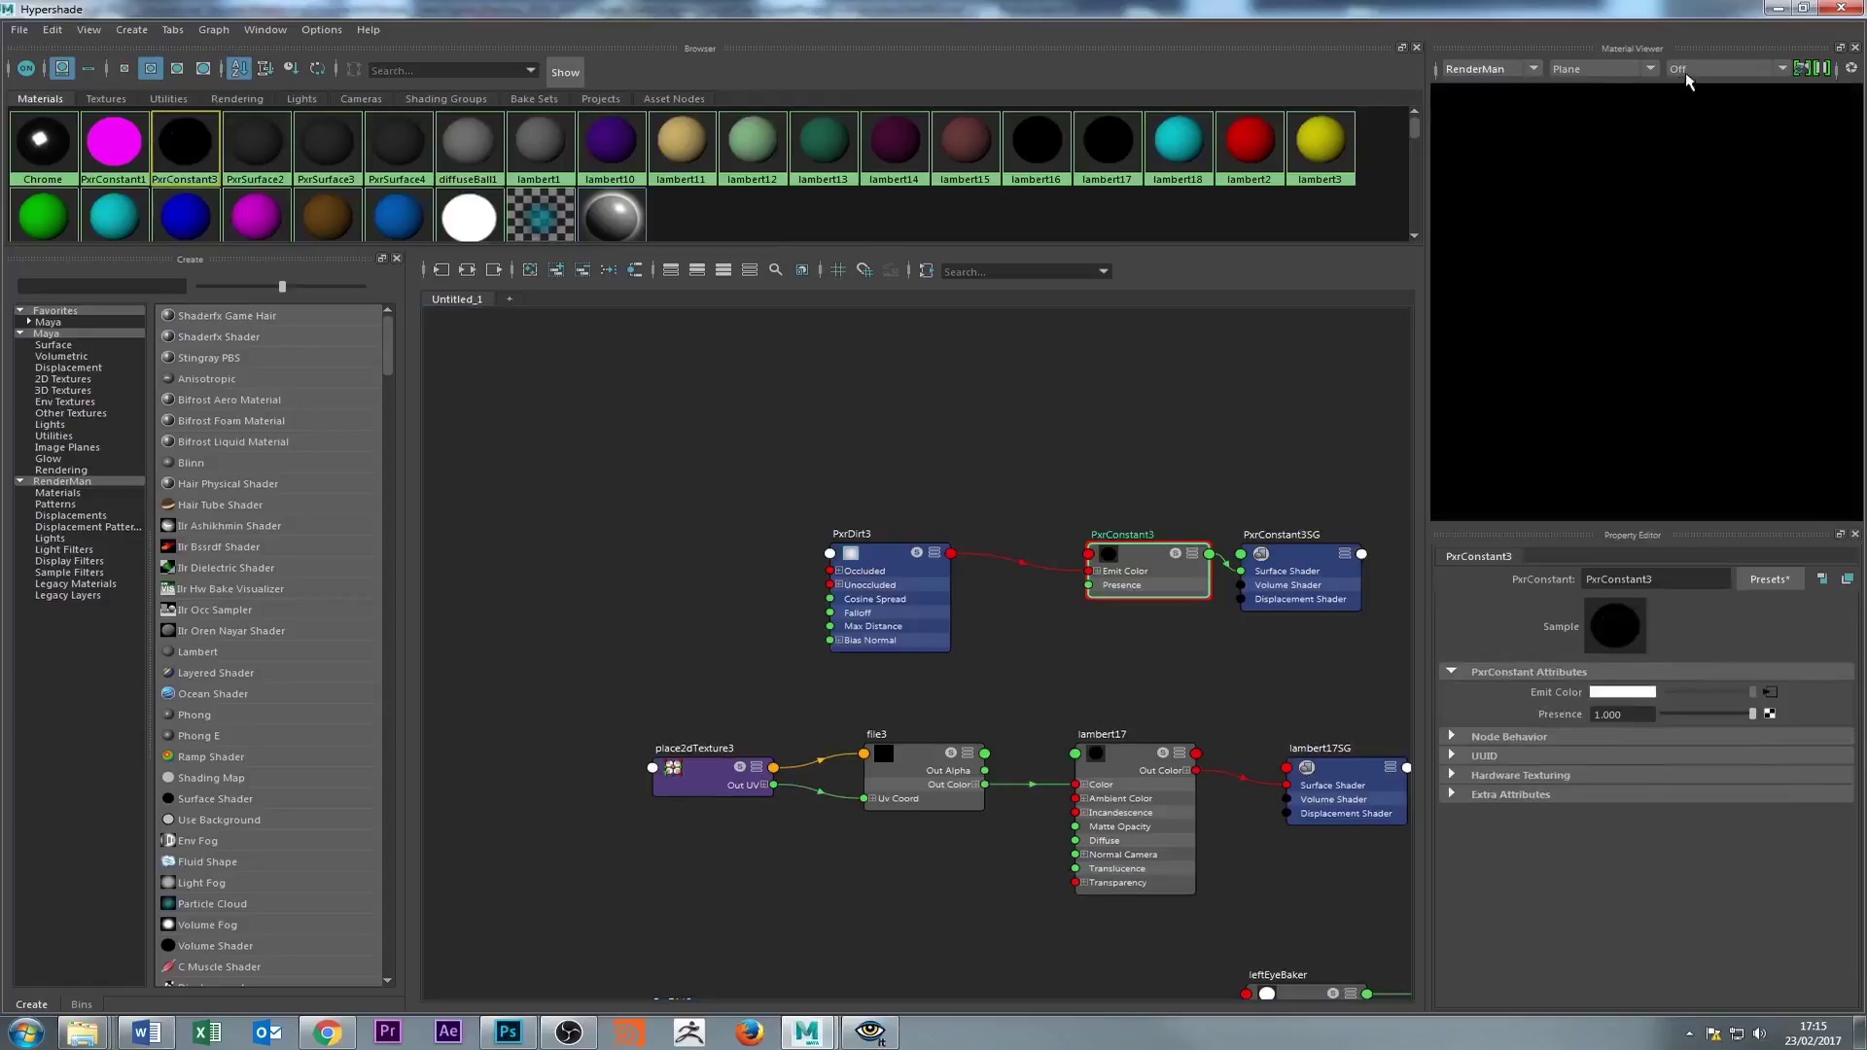
click(1585, 68)
click(1589, 90)
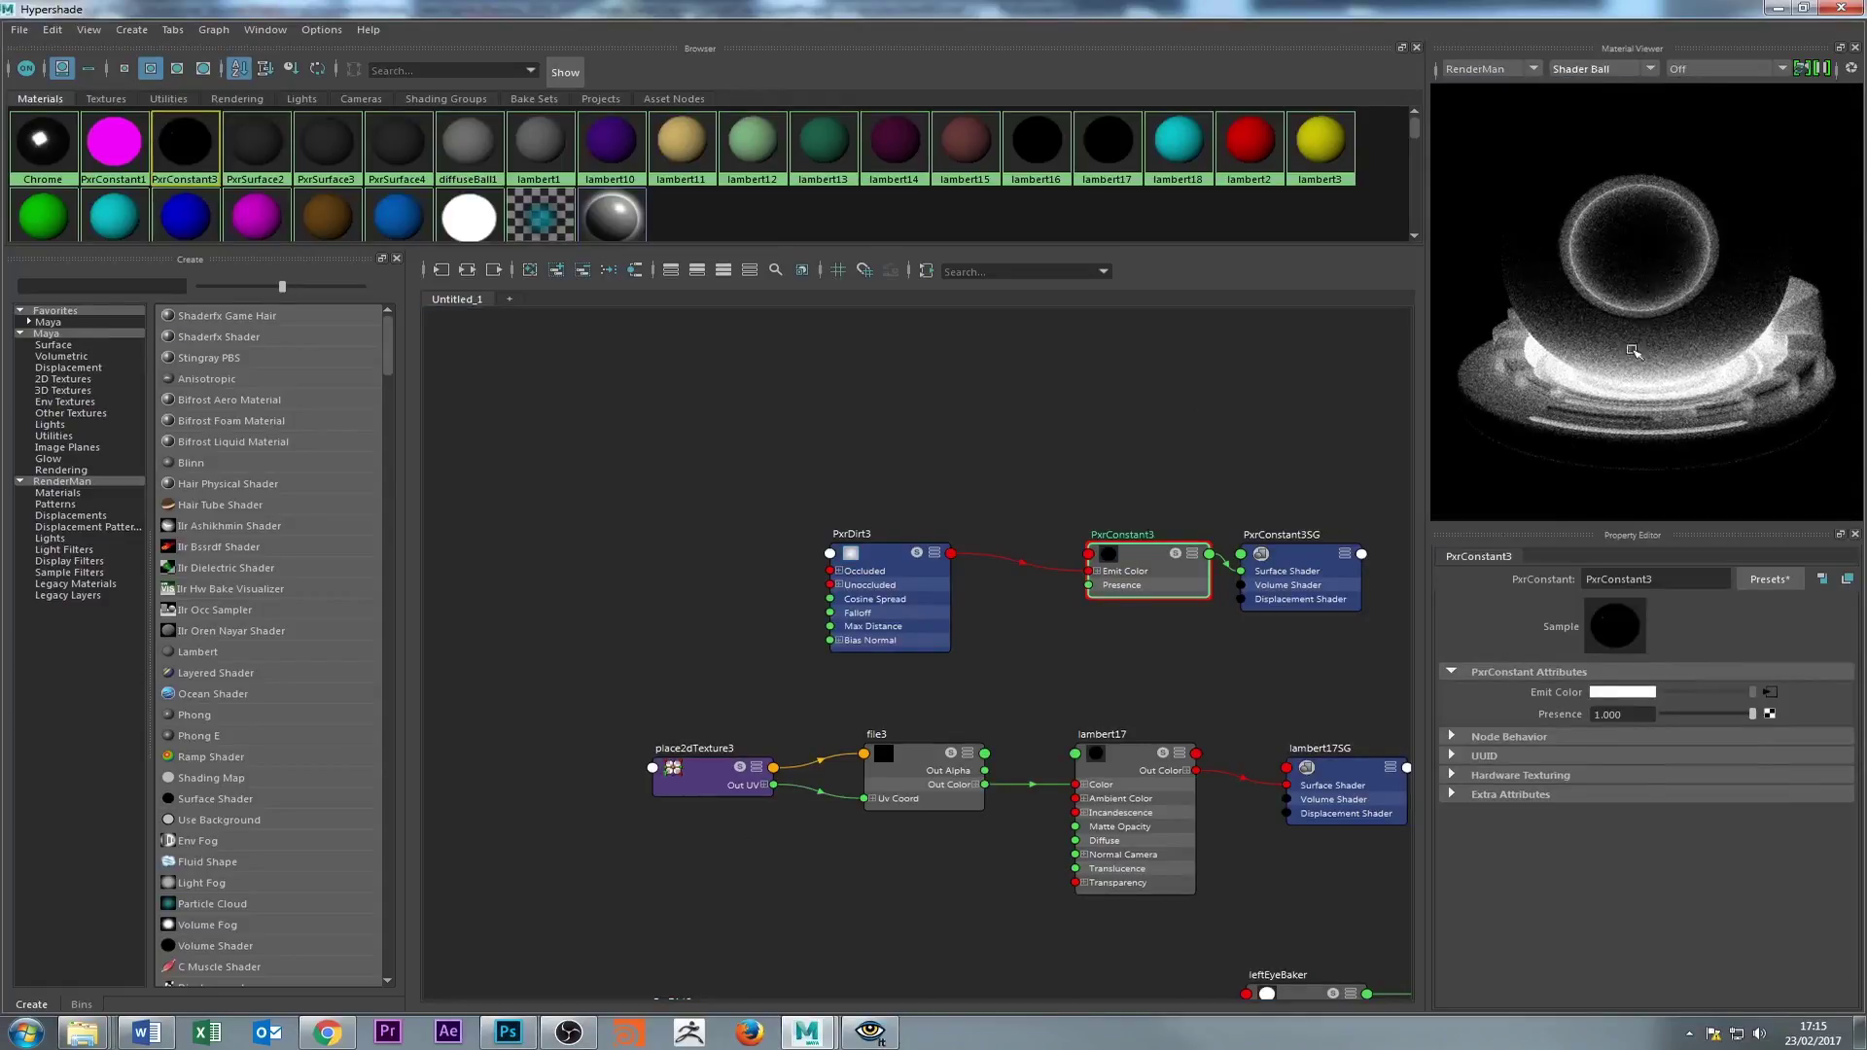
- On PxrDirt3, make occluded areas black and unoccluded white, with Num Samples 8
click(872, 568)
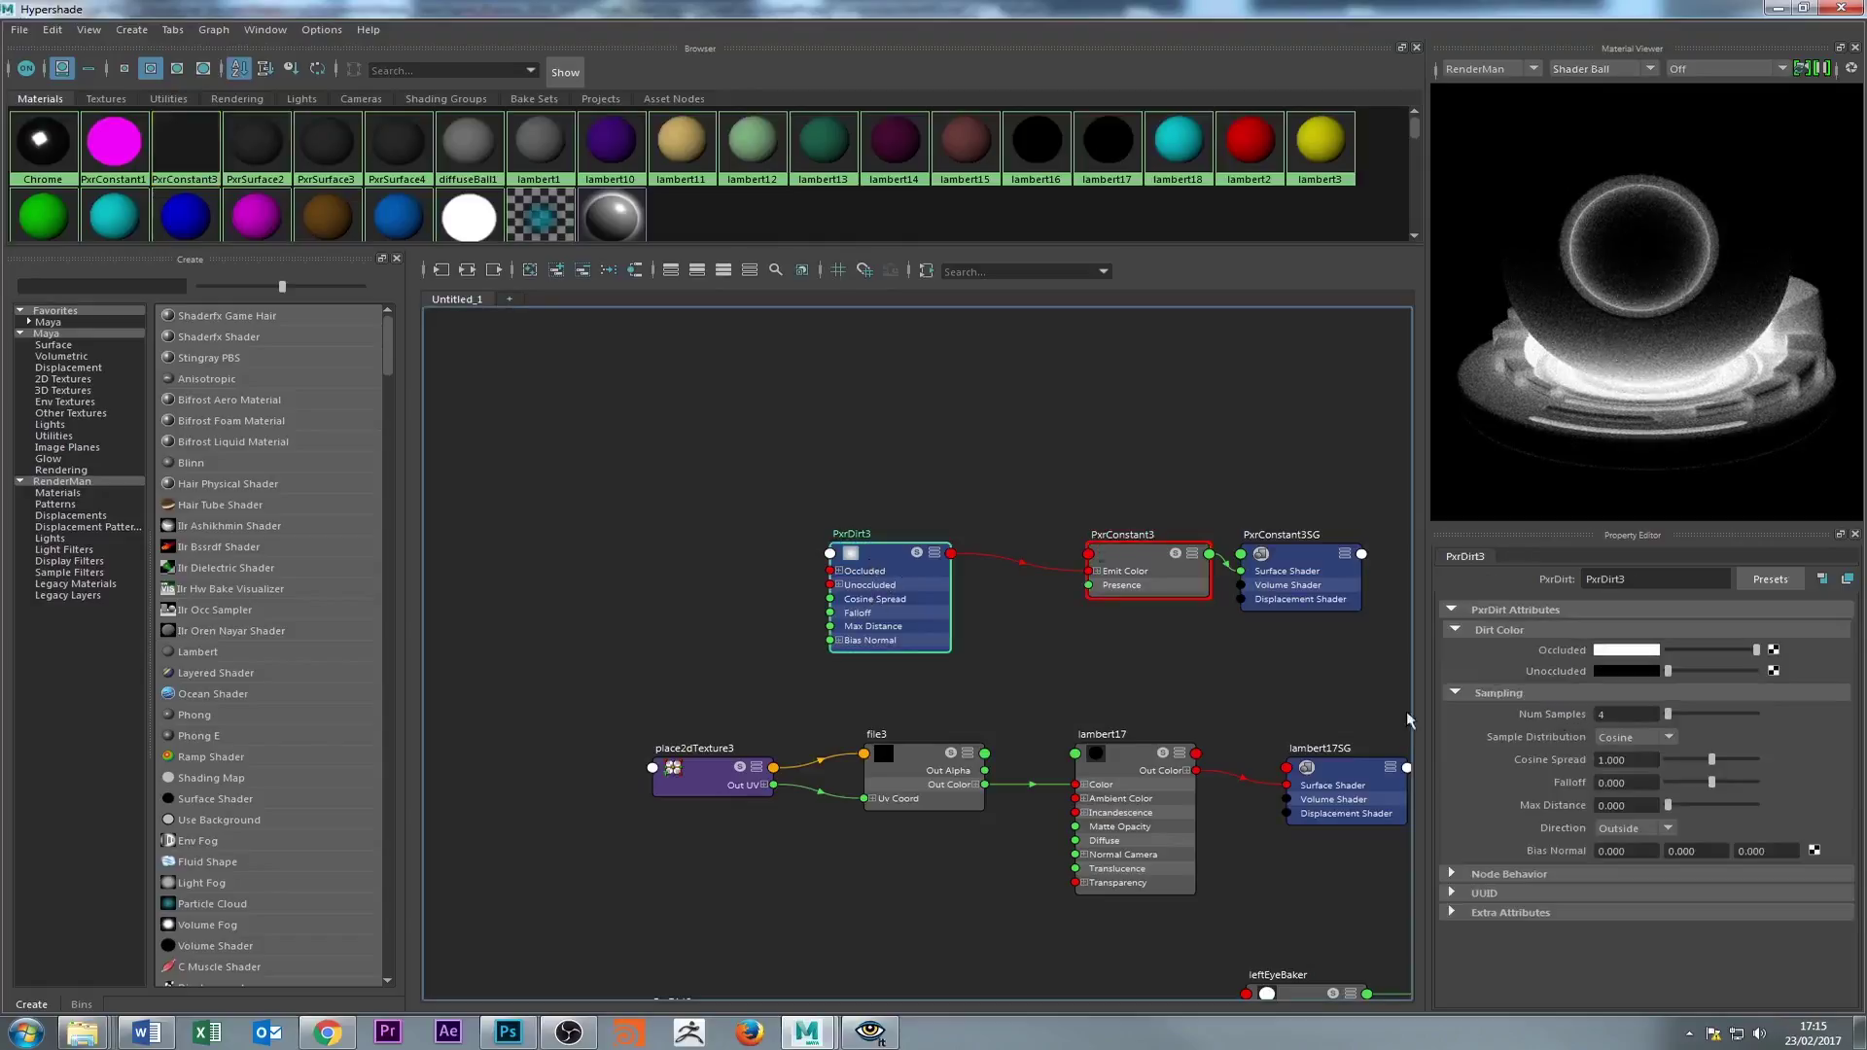
mouse_move(1755, 650)
mouse_down()
mouse_move(1668, 650)
mouse_move(1756, 673)
mouse_up()
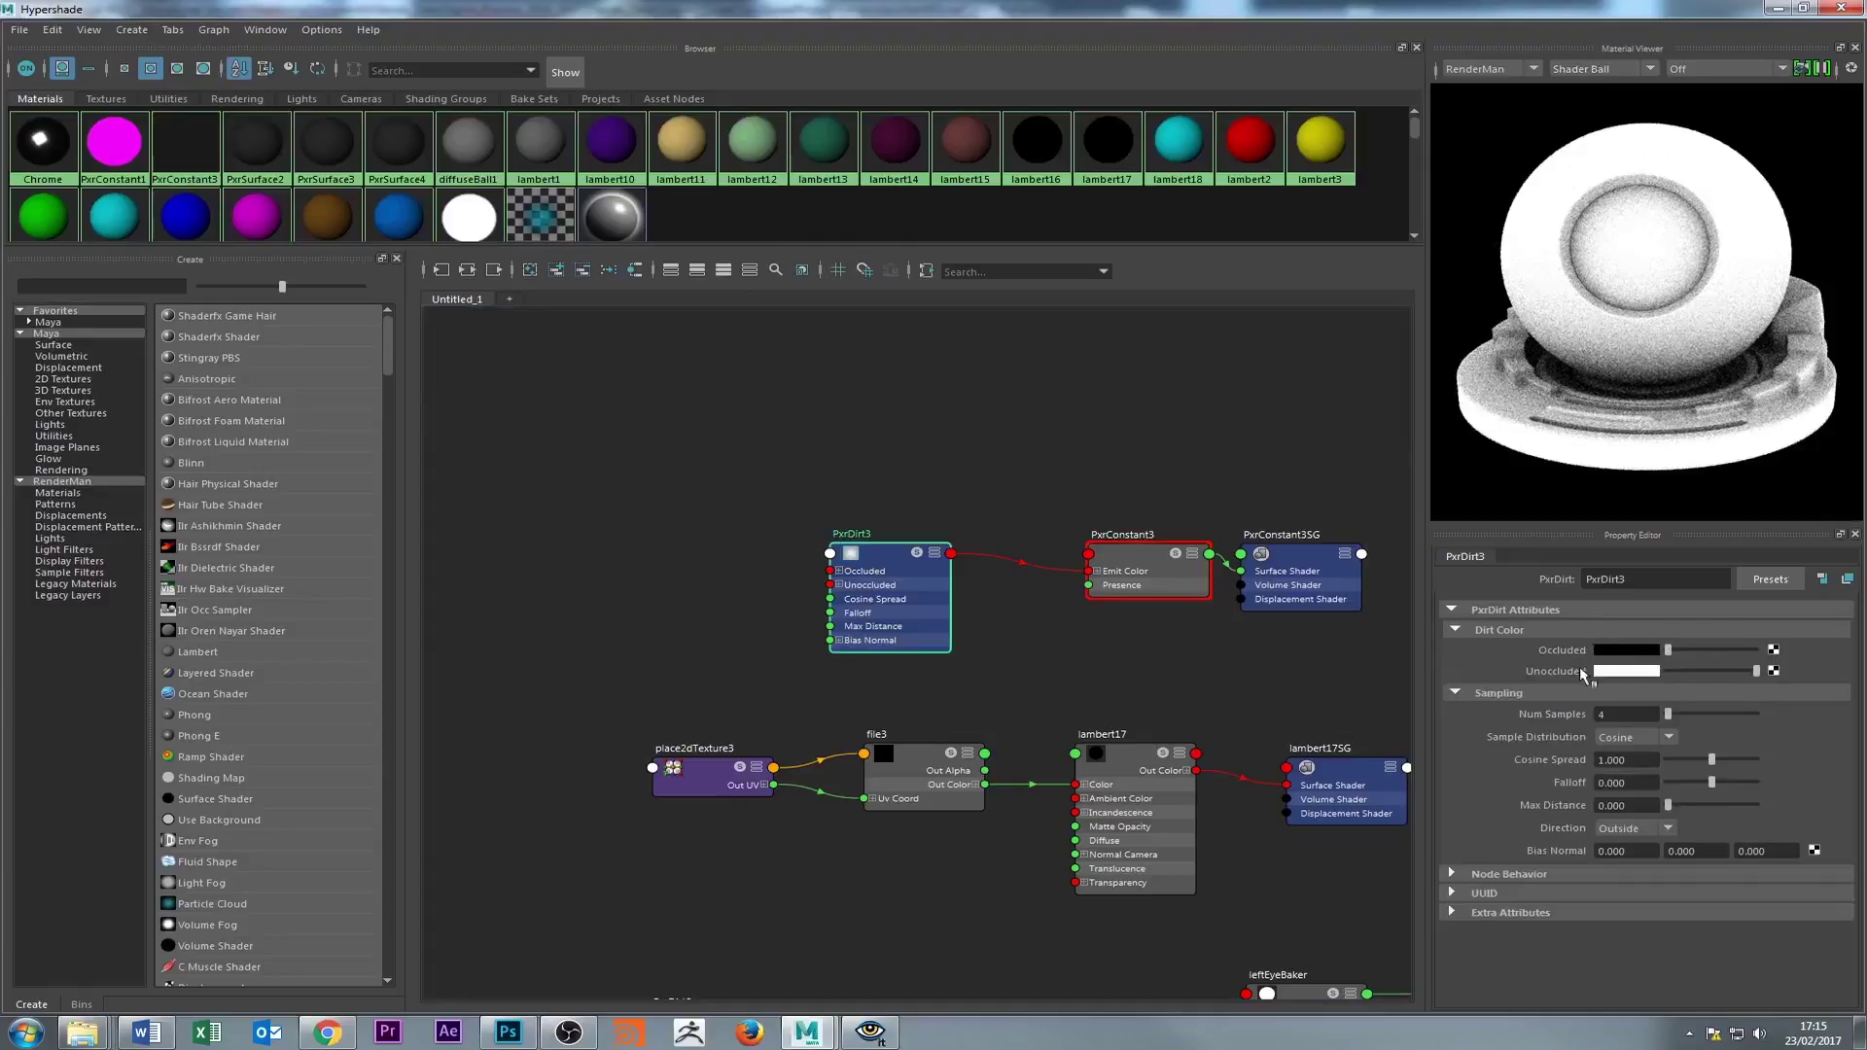
drag(1640, 713, 1559, 720)
text(8)
key(Return)
- Test PxrDirt3 Max Distance at 0.1 and 0.3, then return it to 0
drag(1638, 804, 1556, 808)
text(0.1)
key(Return)
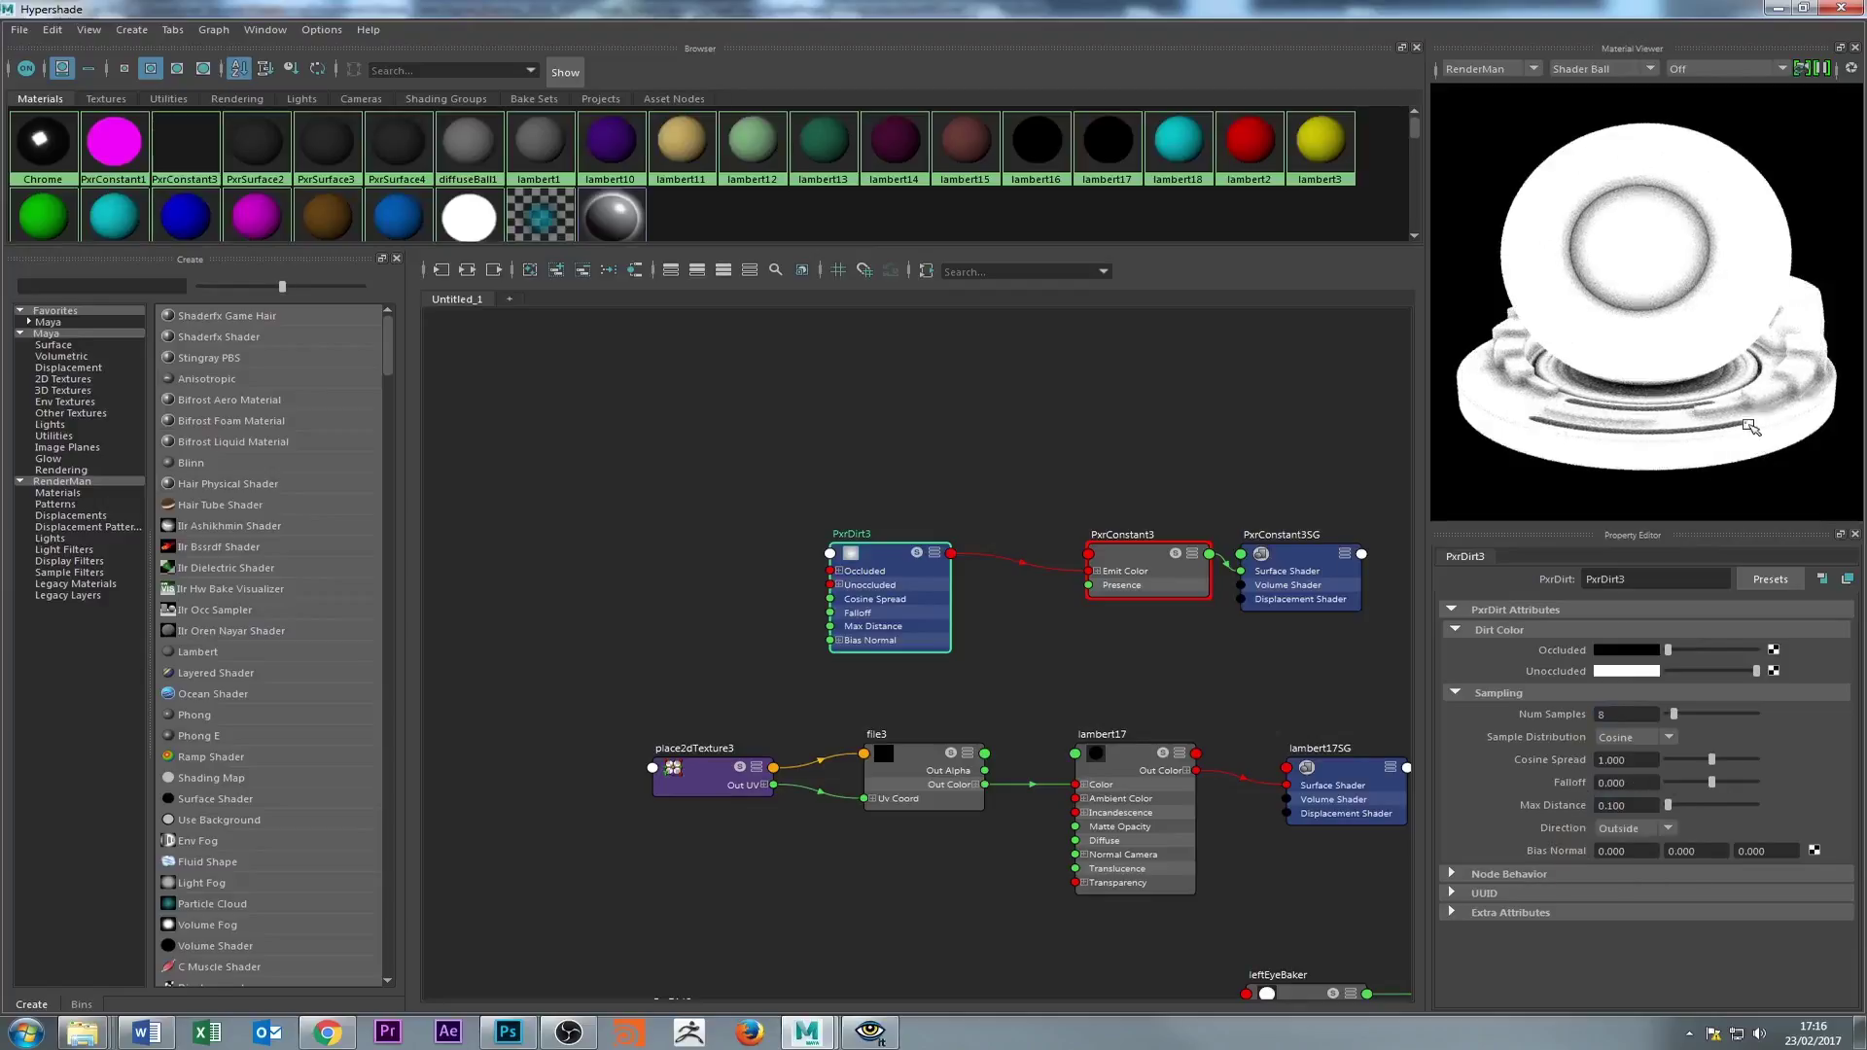
drag(1635, 809, 1581, 815)
text(.3)
key(Return)
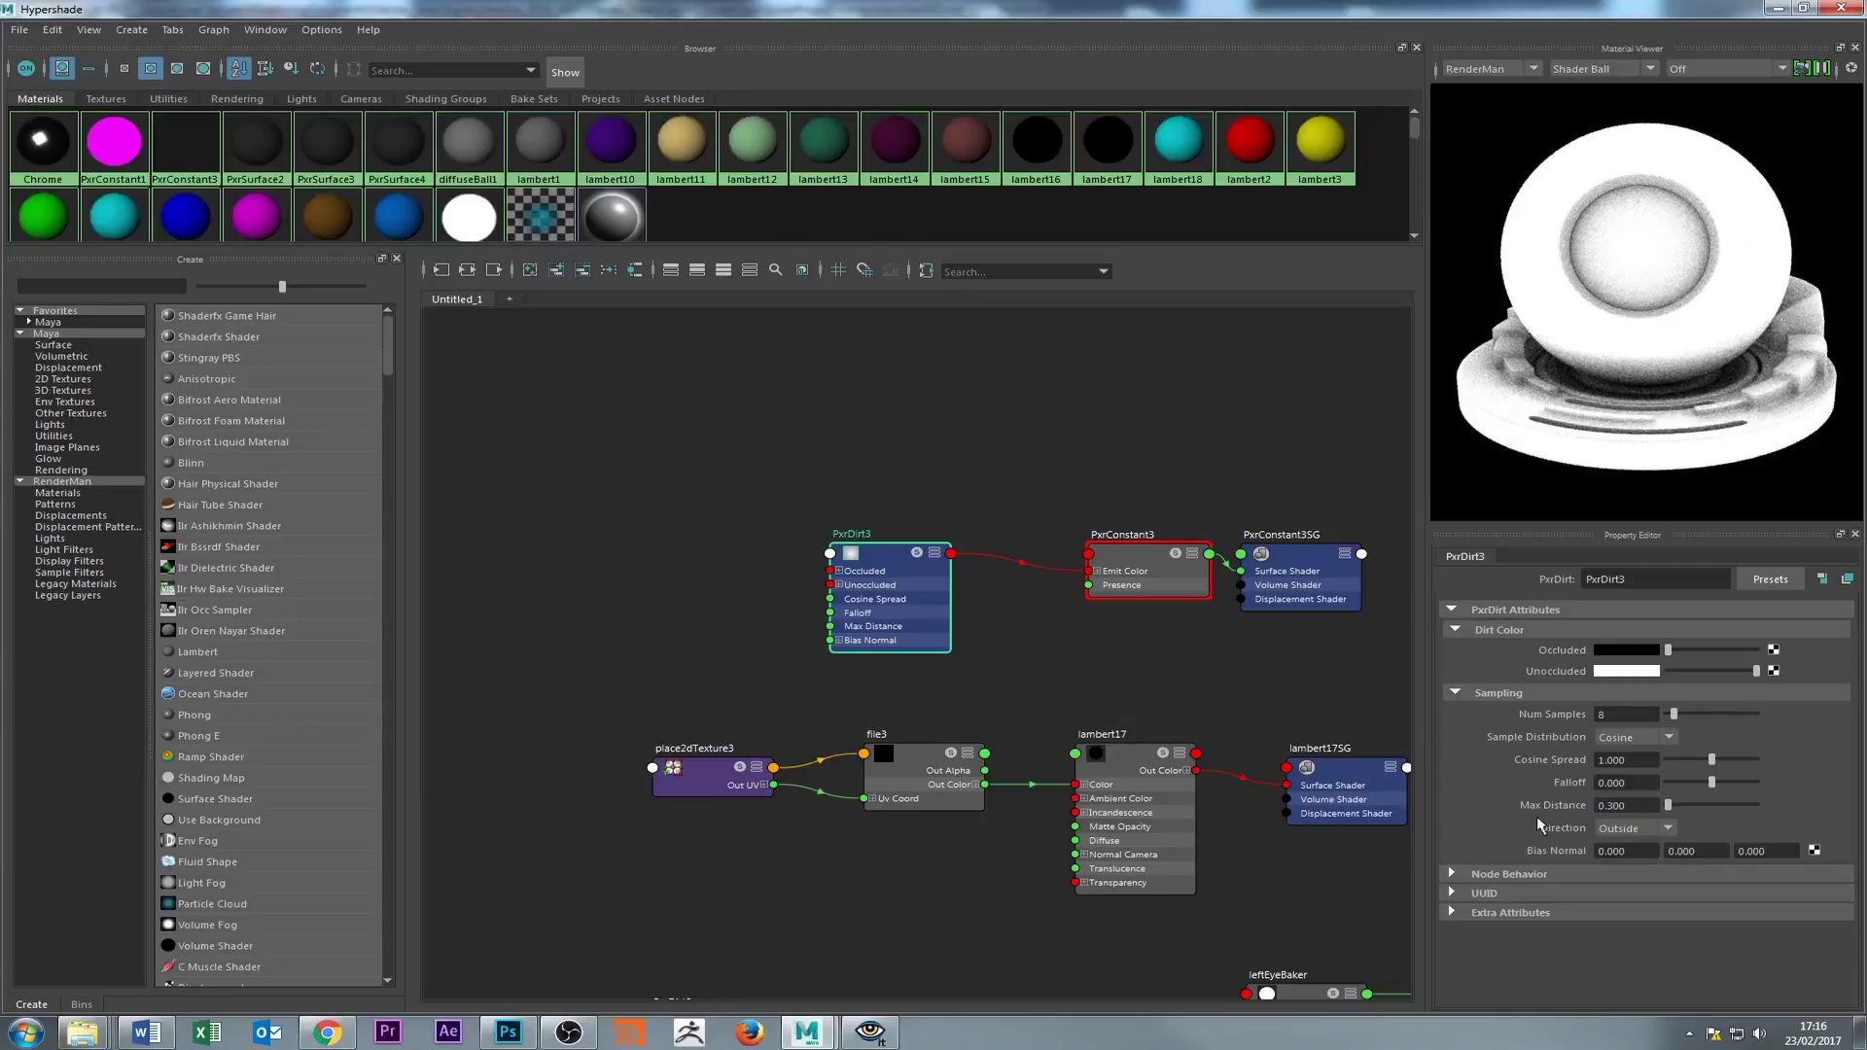
drag(1621, 809, 1475, 821)
text(0)
key(Return)
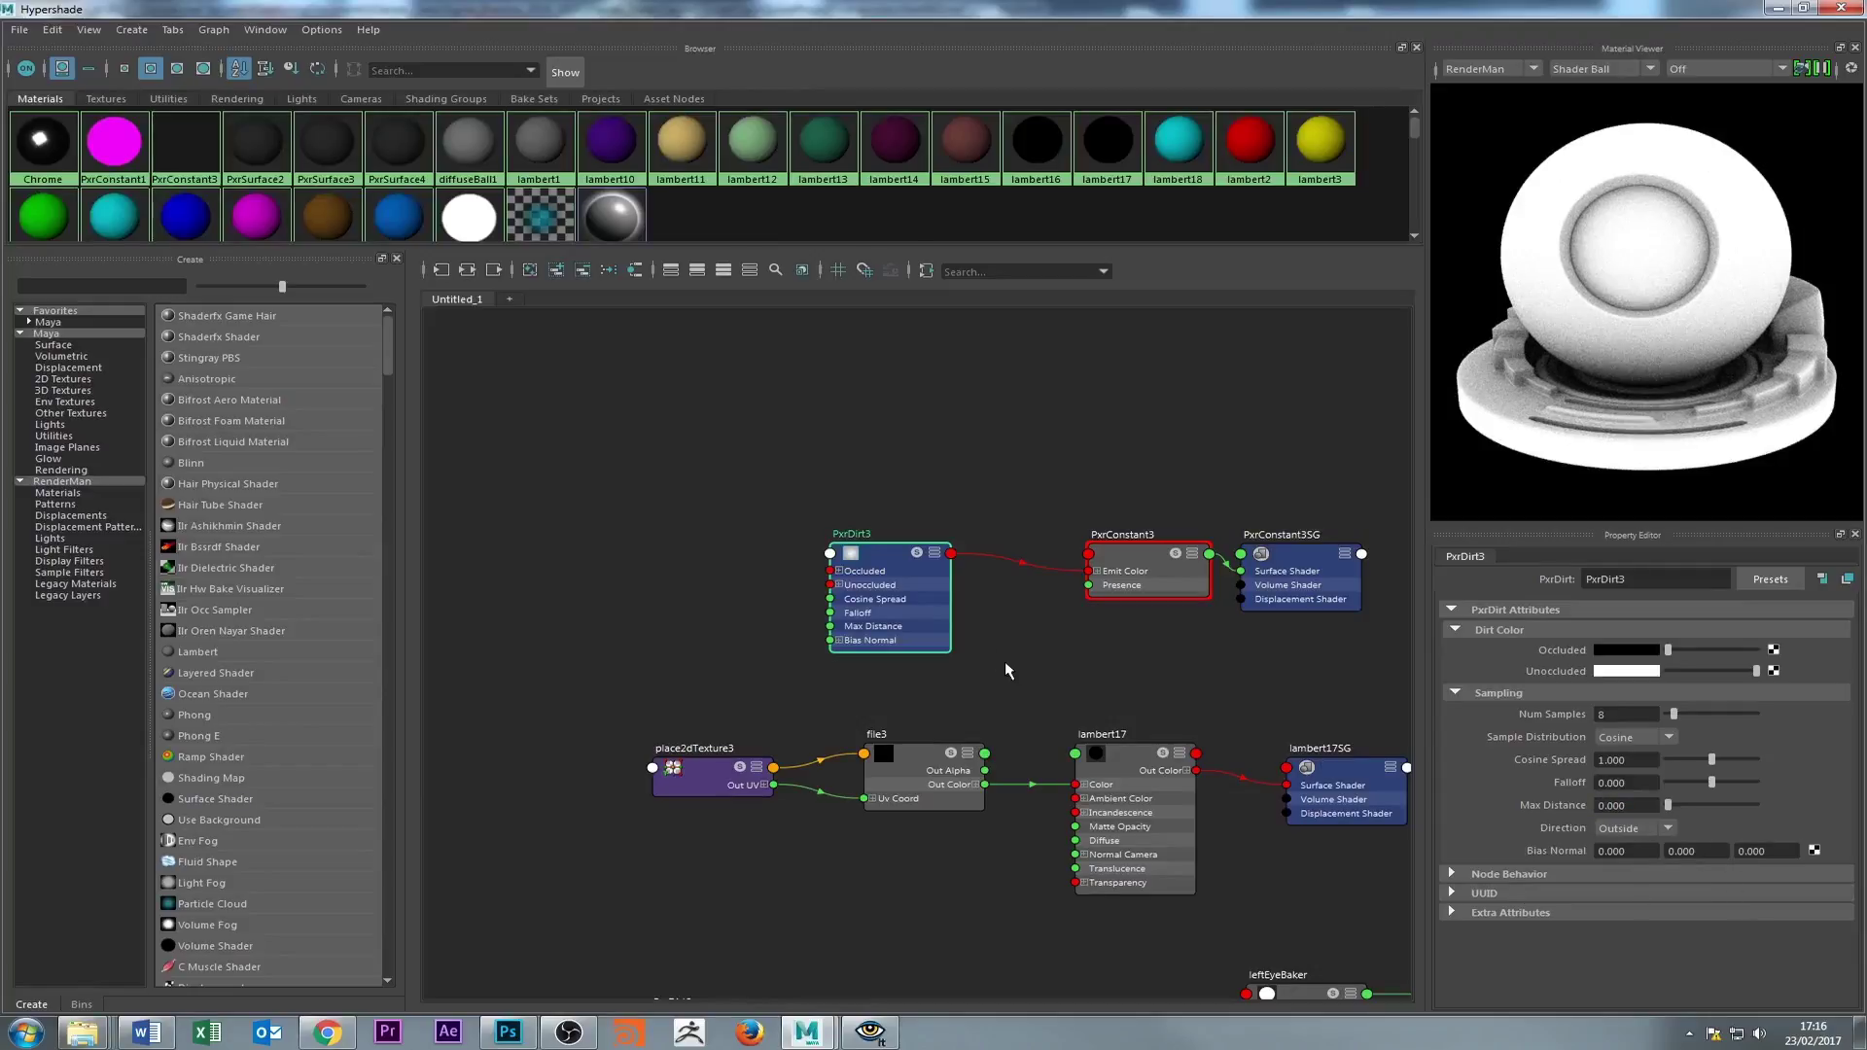
- Try the PxrDirt3 direction set to Inside, then reopen the direction choices
click(1619, 830)
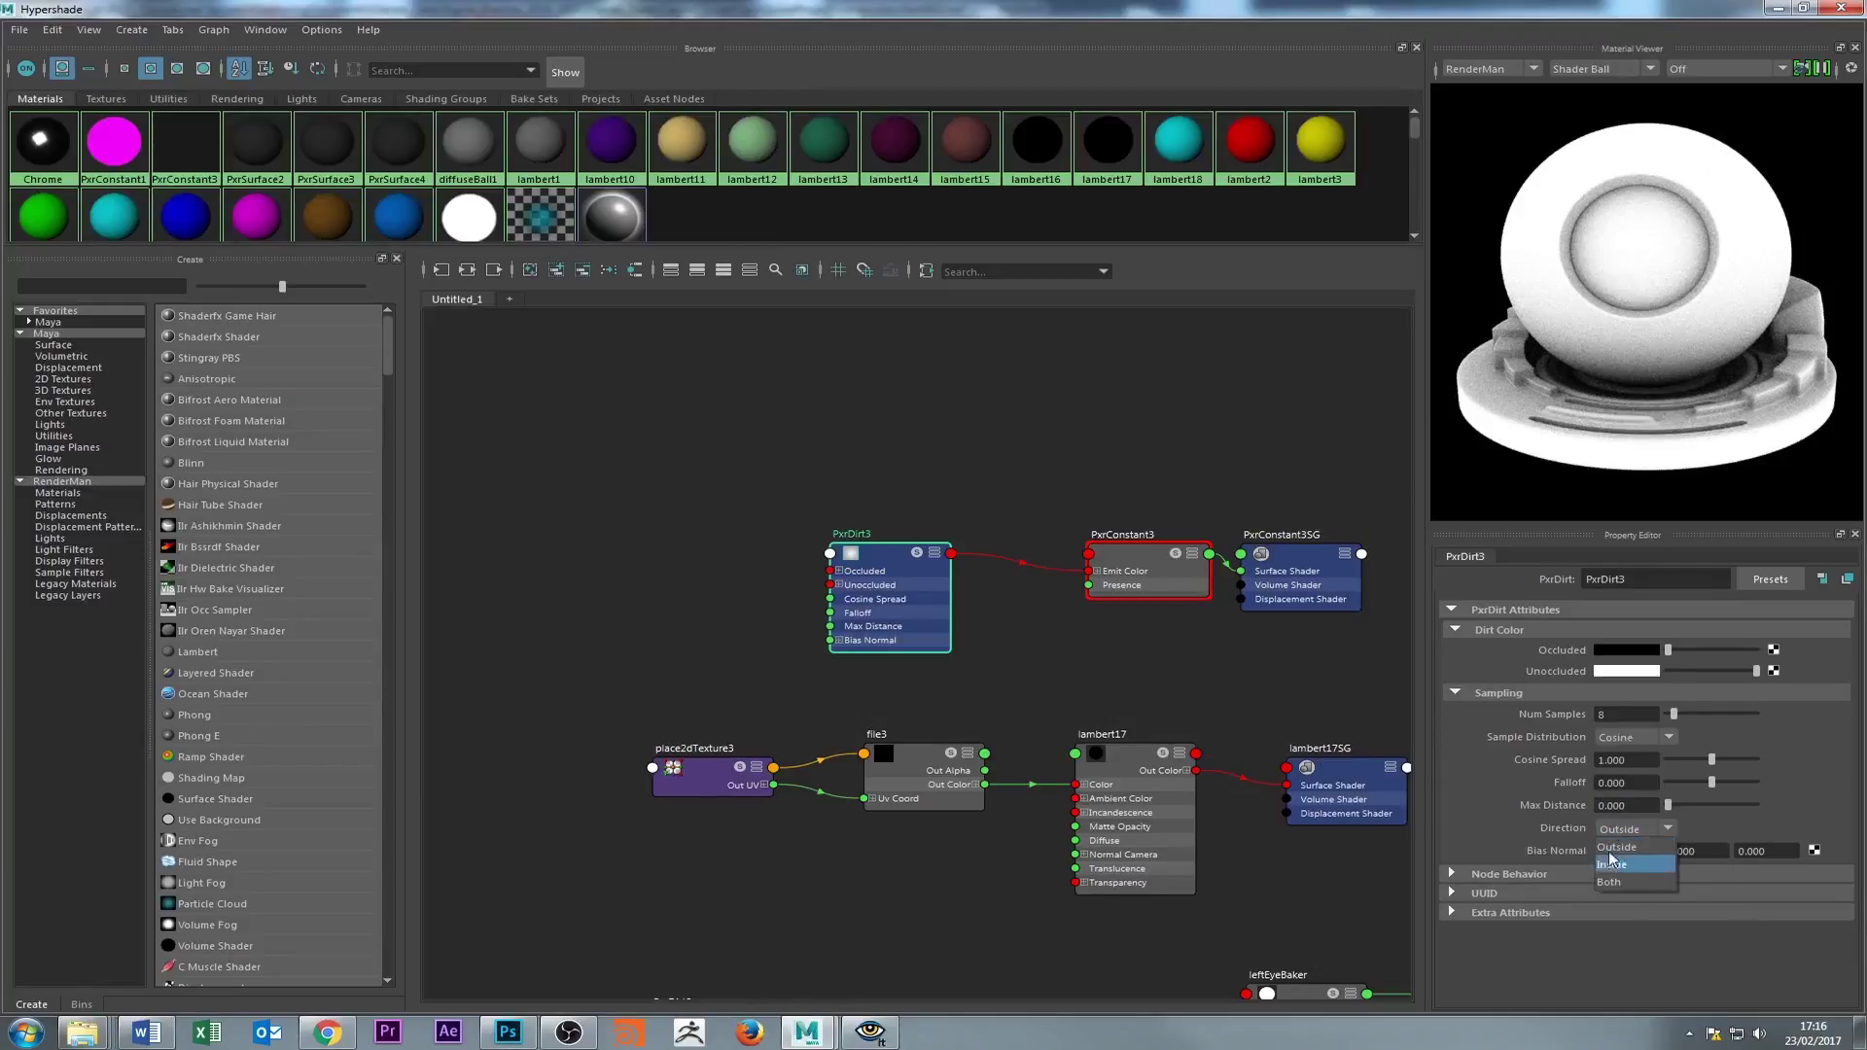
click(1614, 865)
click(1633, 828)
- Set dirt direction back to Outside, inspect the goggles render in it, then return to the Hypershade
click(1086, 414)
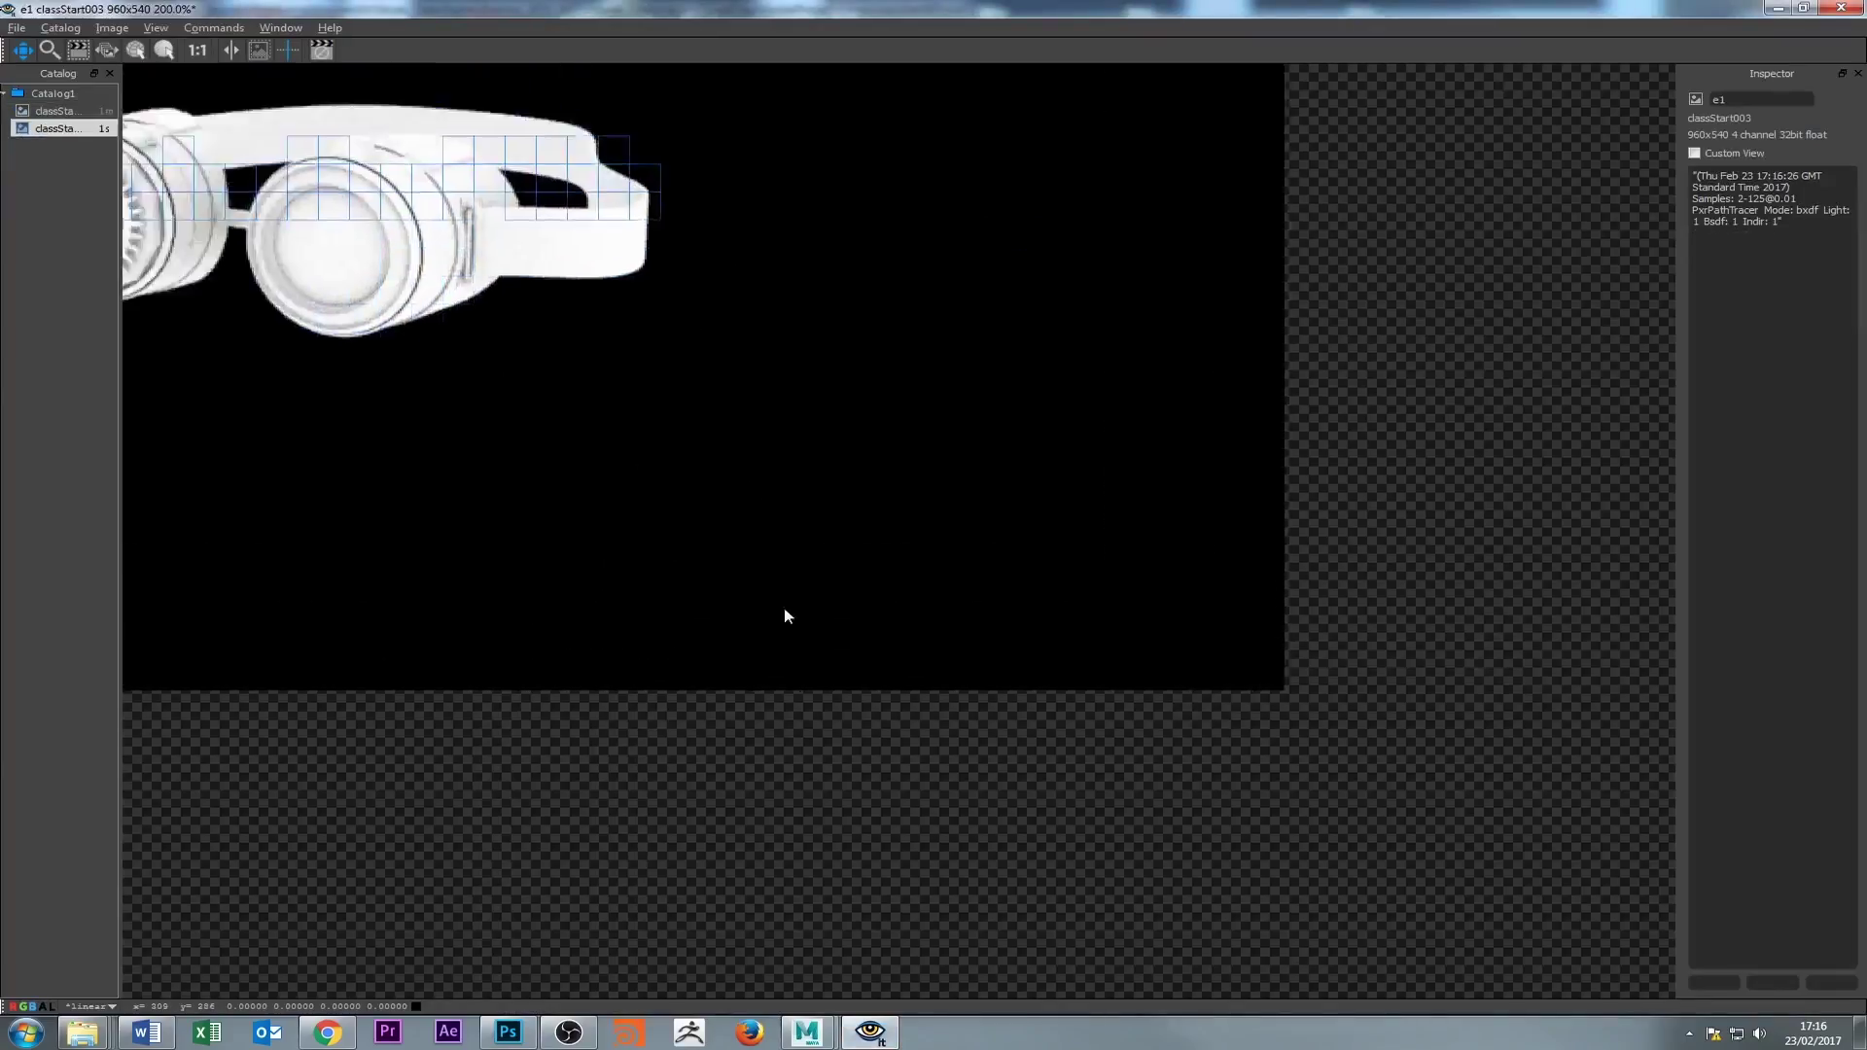
scroll(932, 681, up, 1)
middle_drag(709, 352, 900, 520)
scroll(953, 488, down, 1)
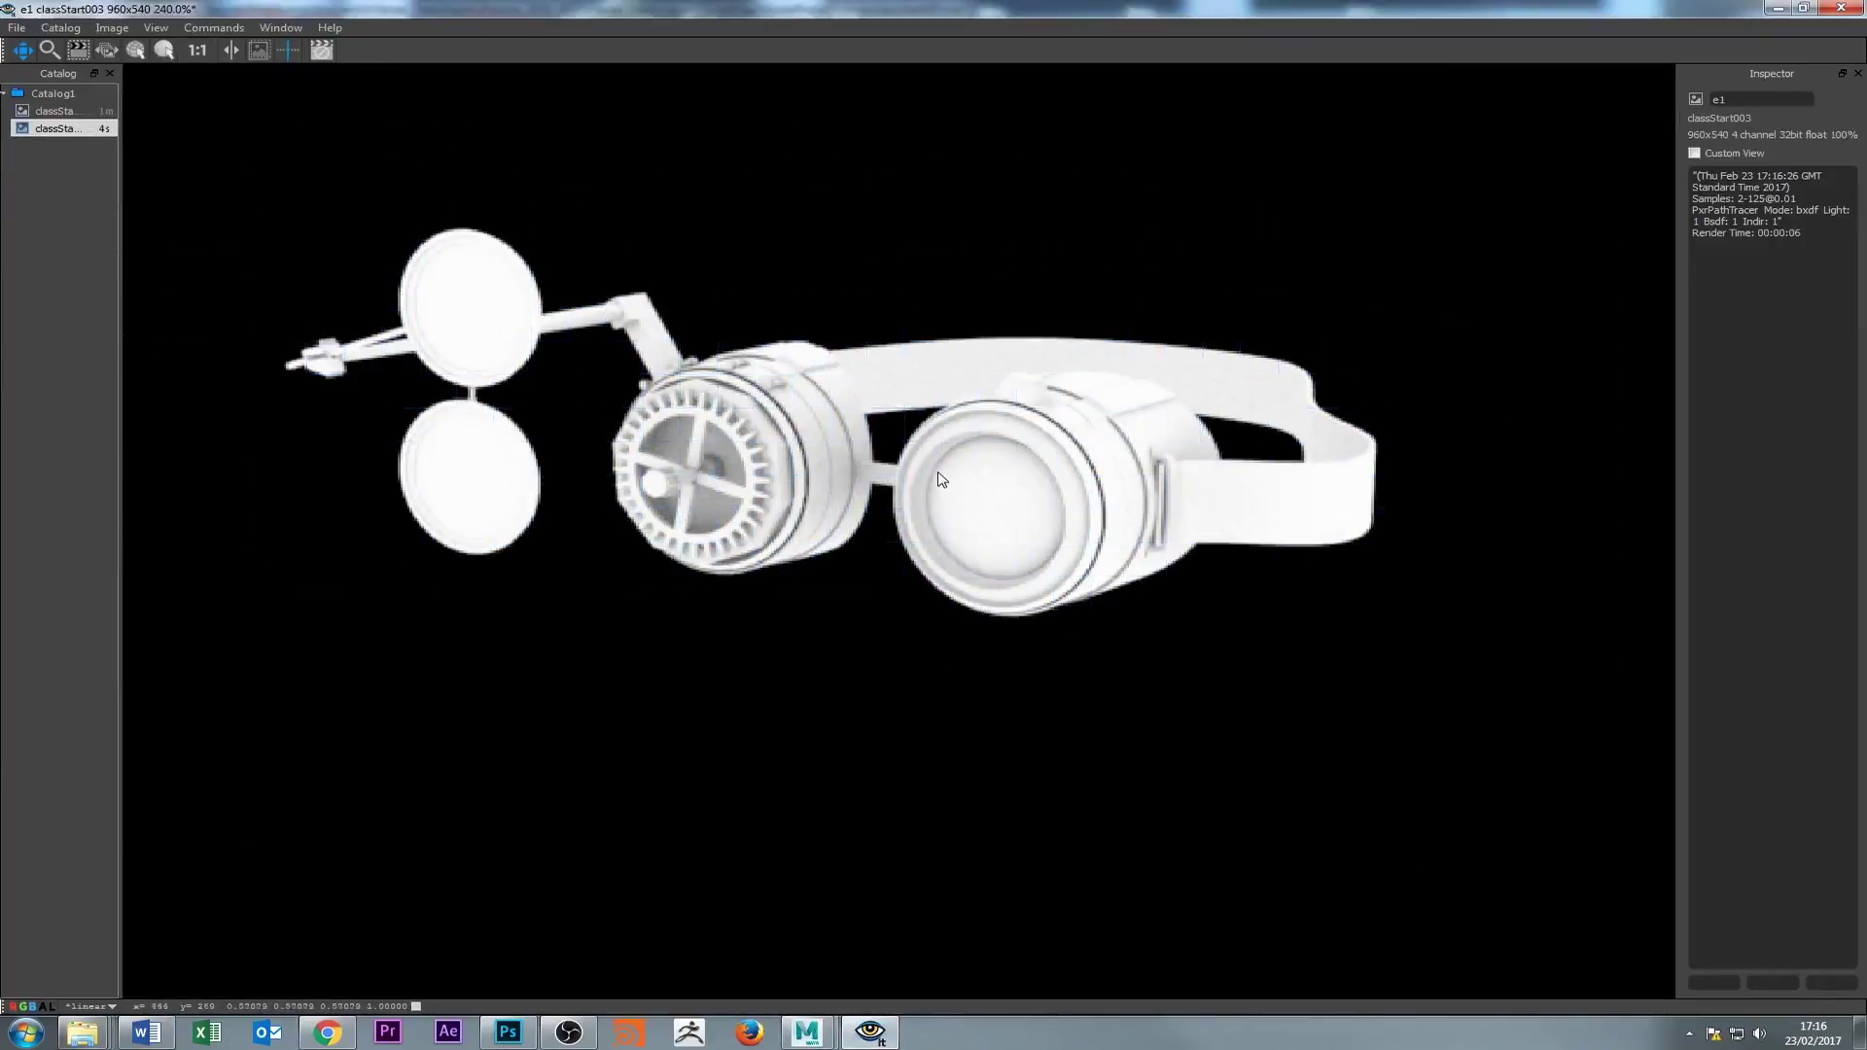
click(1777, 9)
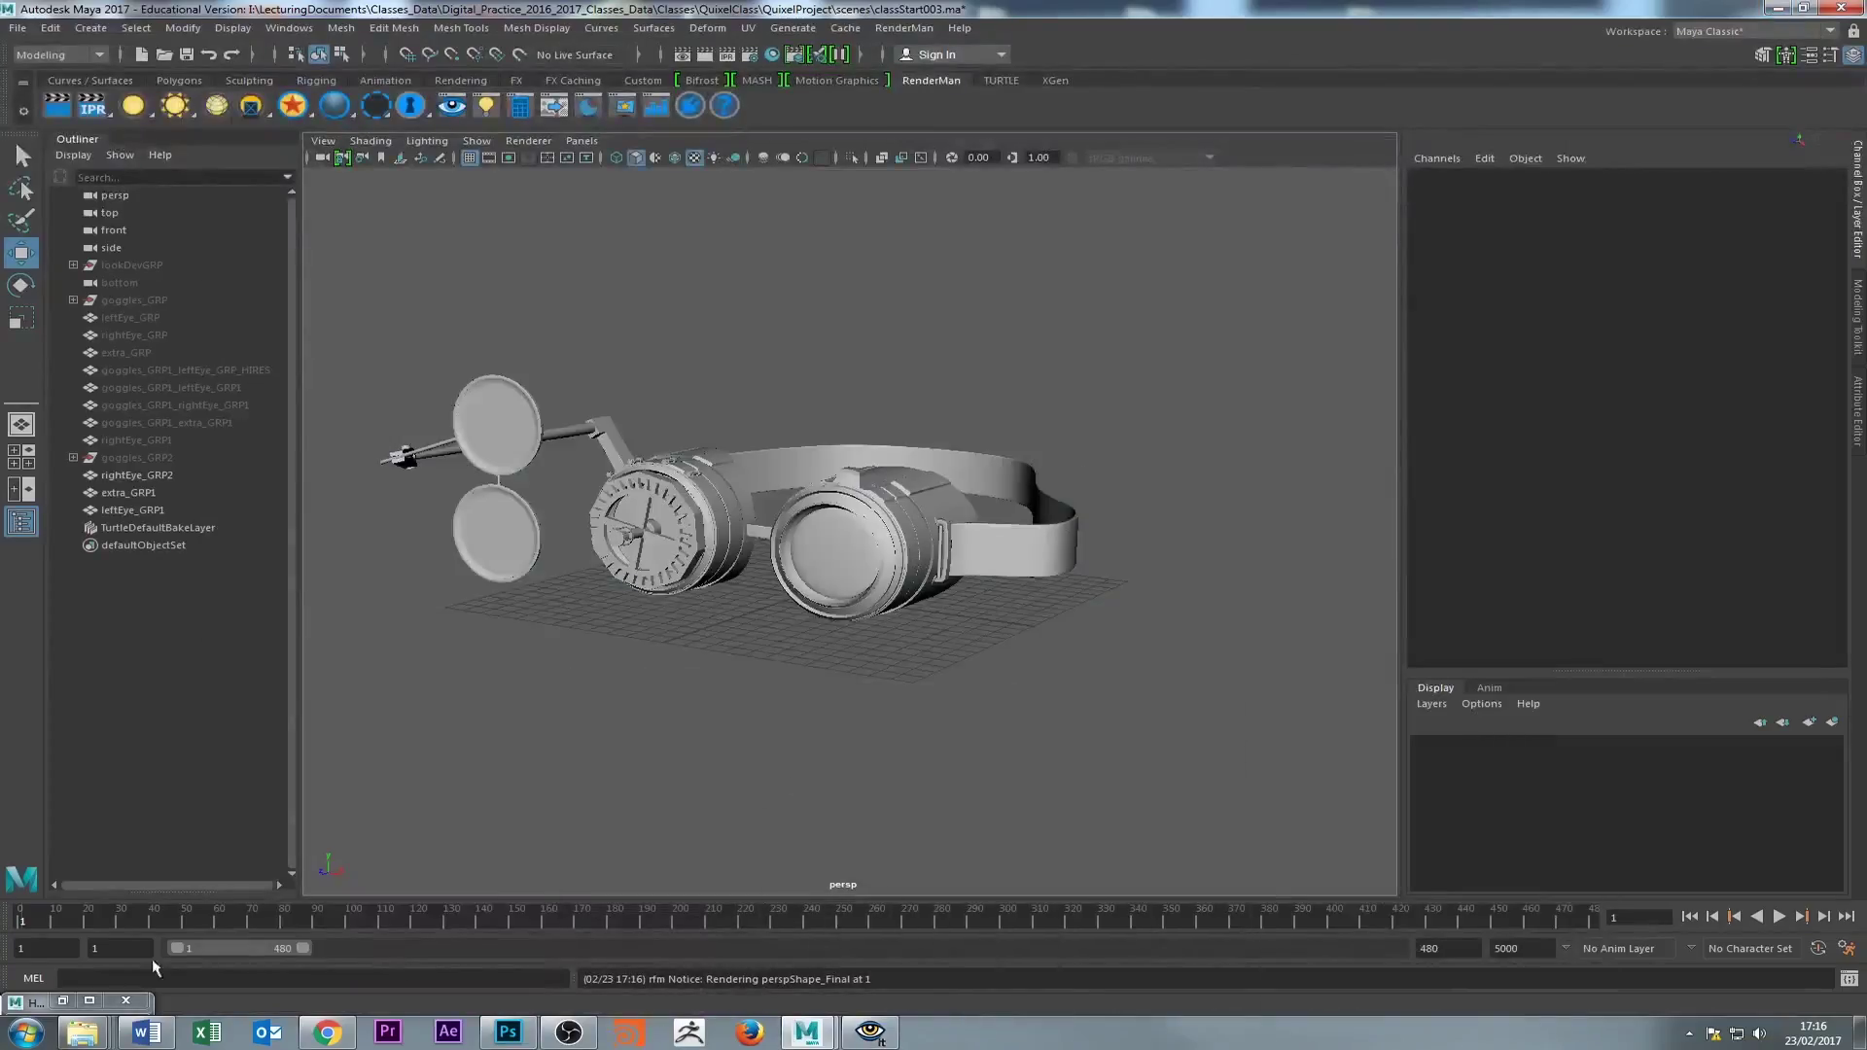
click(63, 1001)
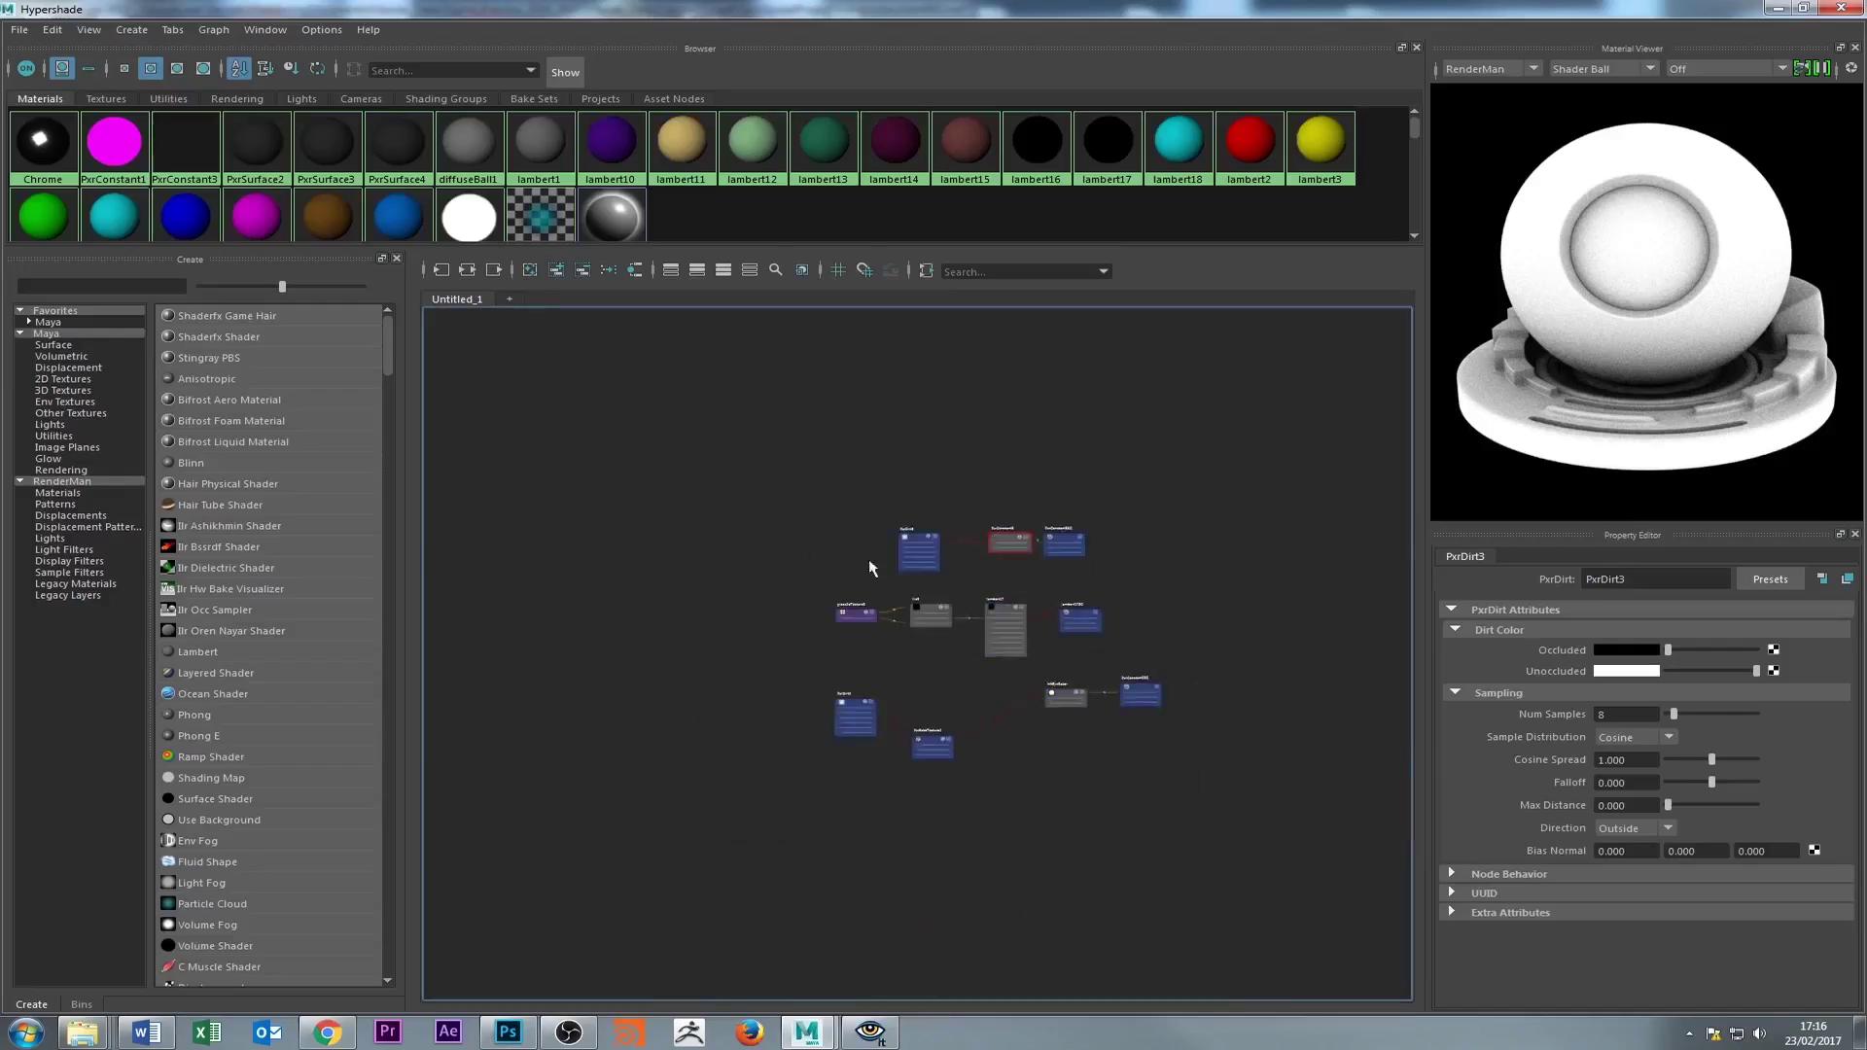
- Rearrange the node graph, moving PxrDirt3 up and to the left
scroll(871, 568, up, 5)
drag(978, 513, 676, 551)
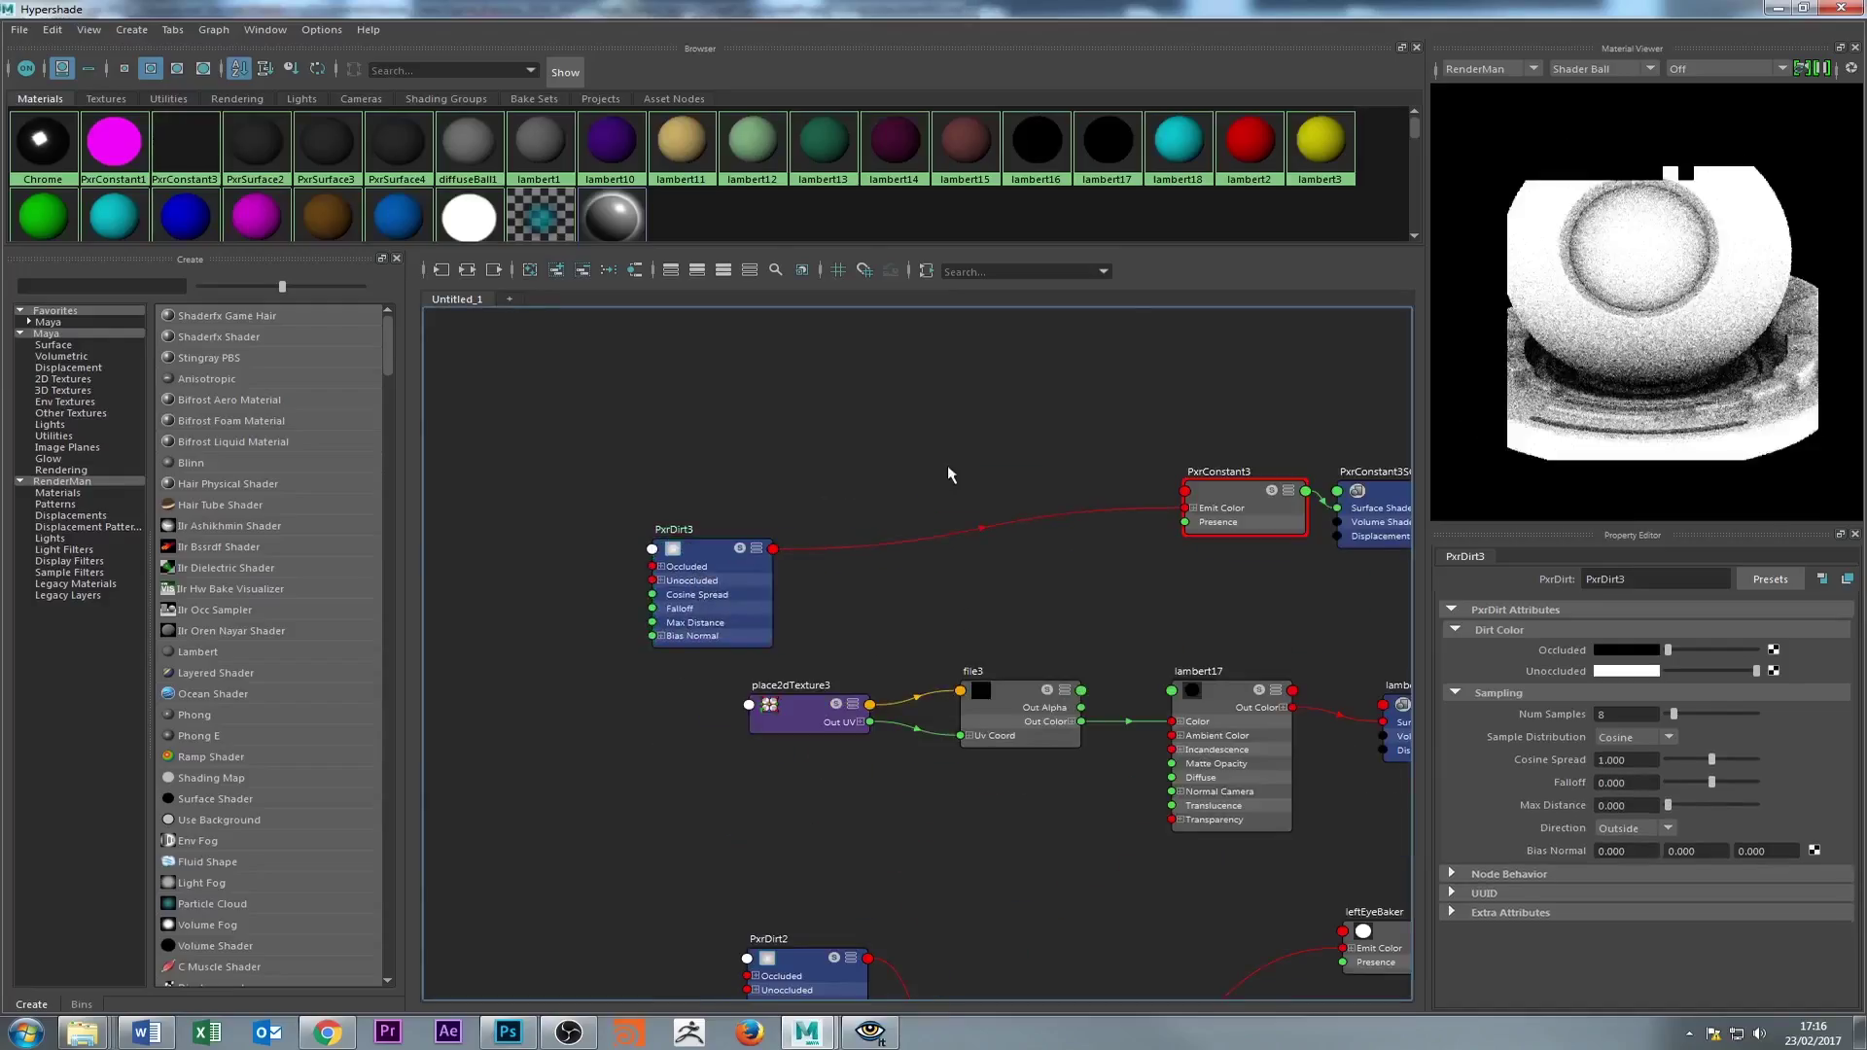
alt+middle_drag(944, 474, 920, 456)
drag(645, 530, 590, 505)
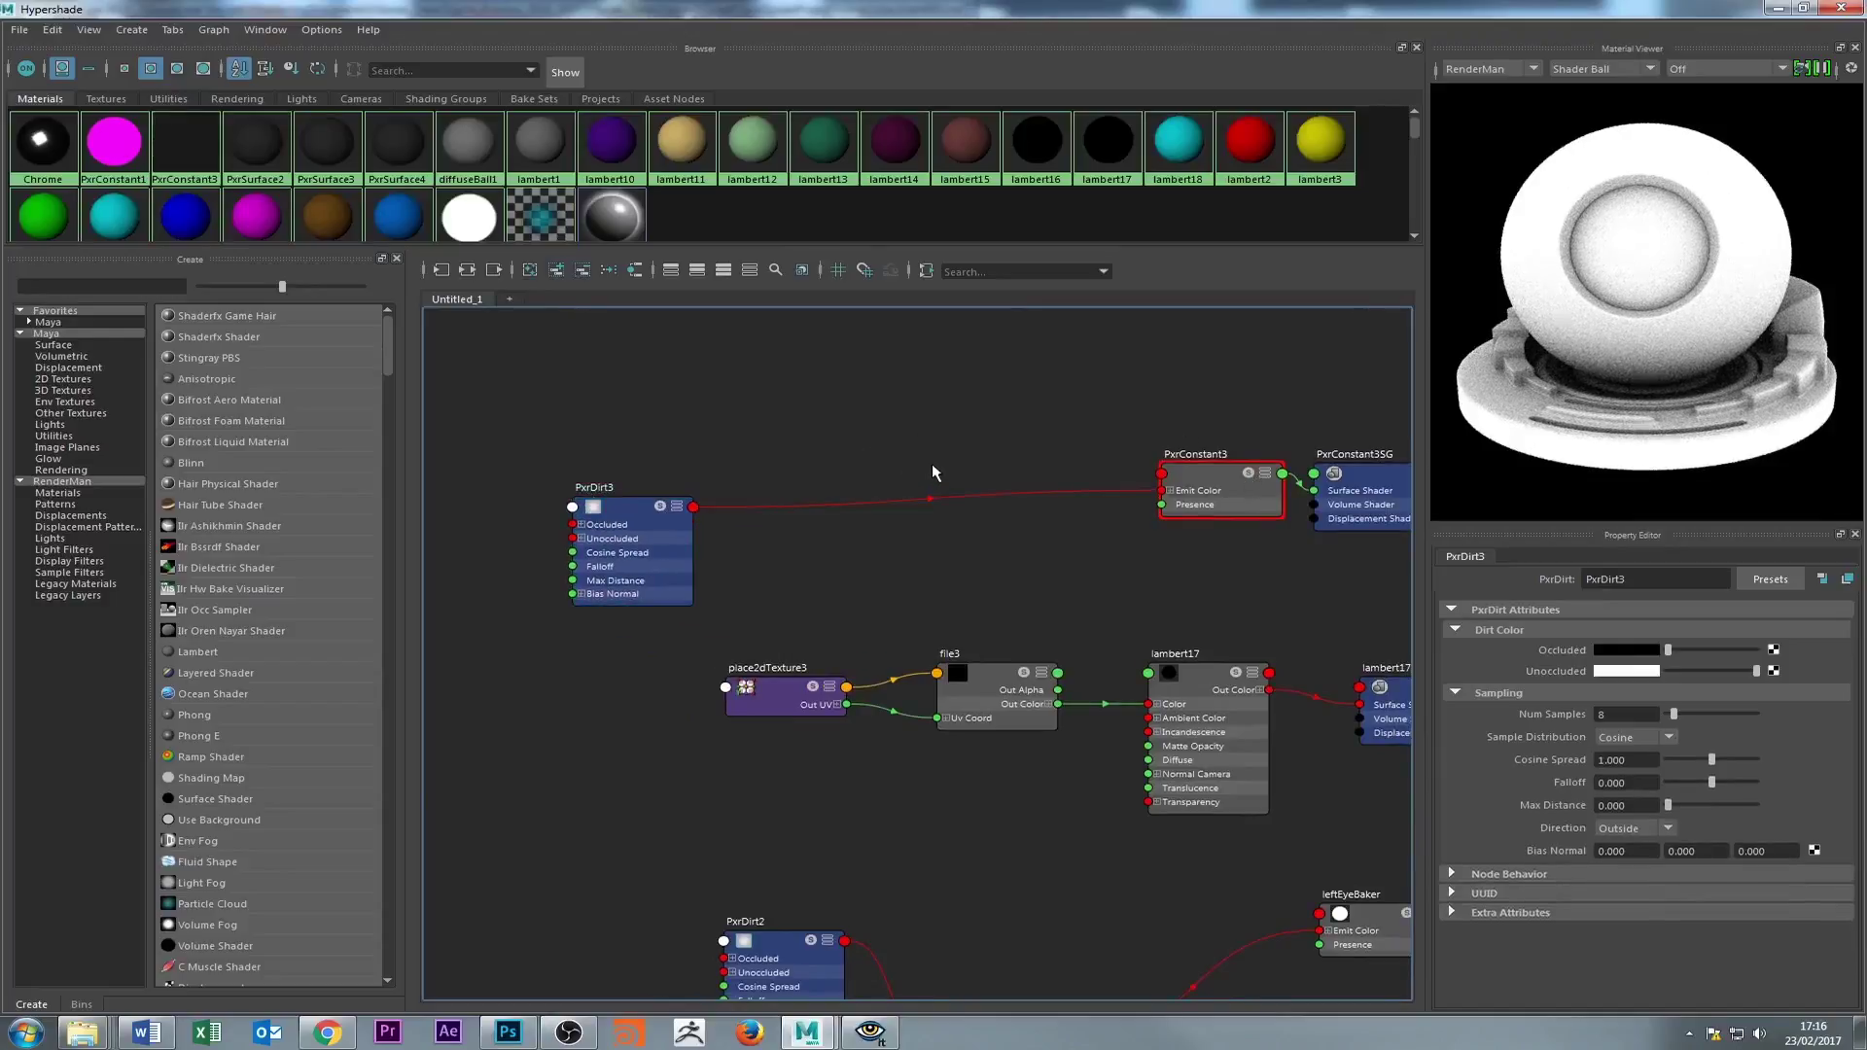
- Create a PxrBakeTexture node by typing pxrb in the quick-create box
key(Tab)
text(pxrb)
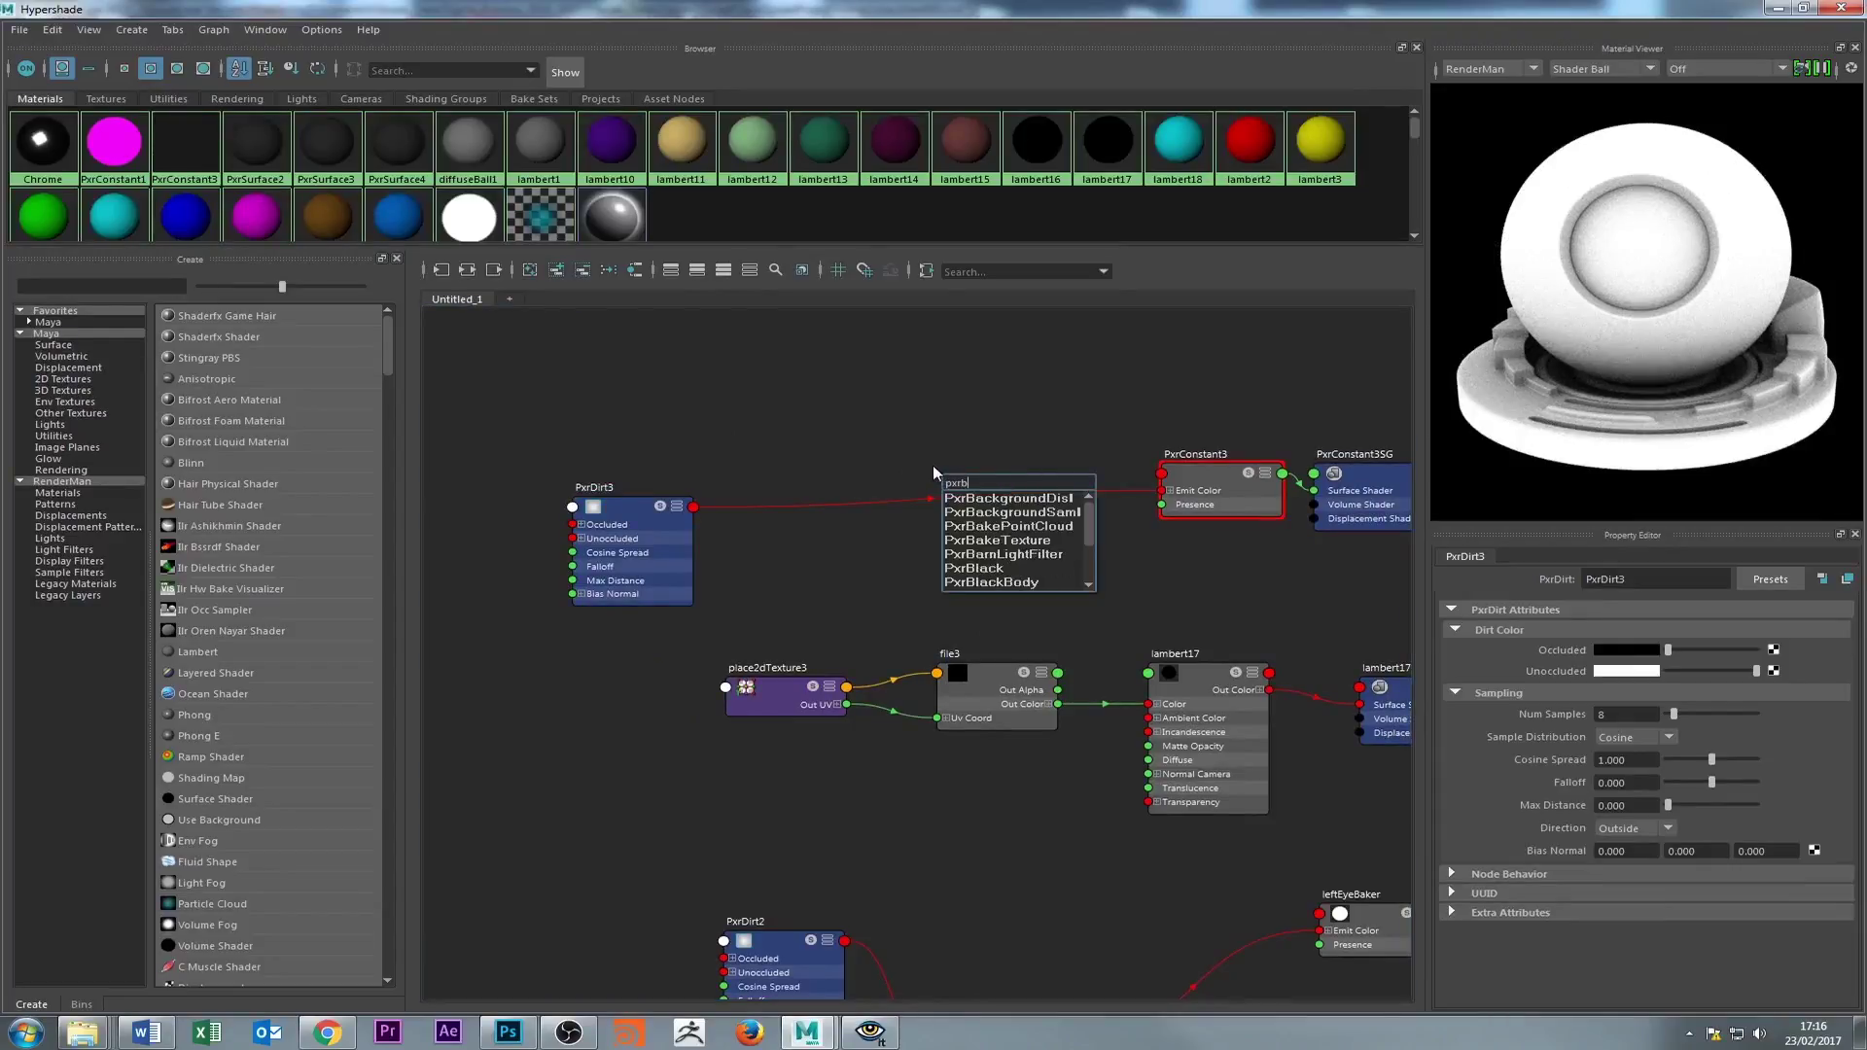
key(Down)
key(Down)
key(Down)
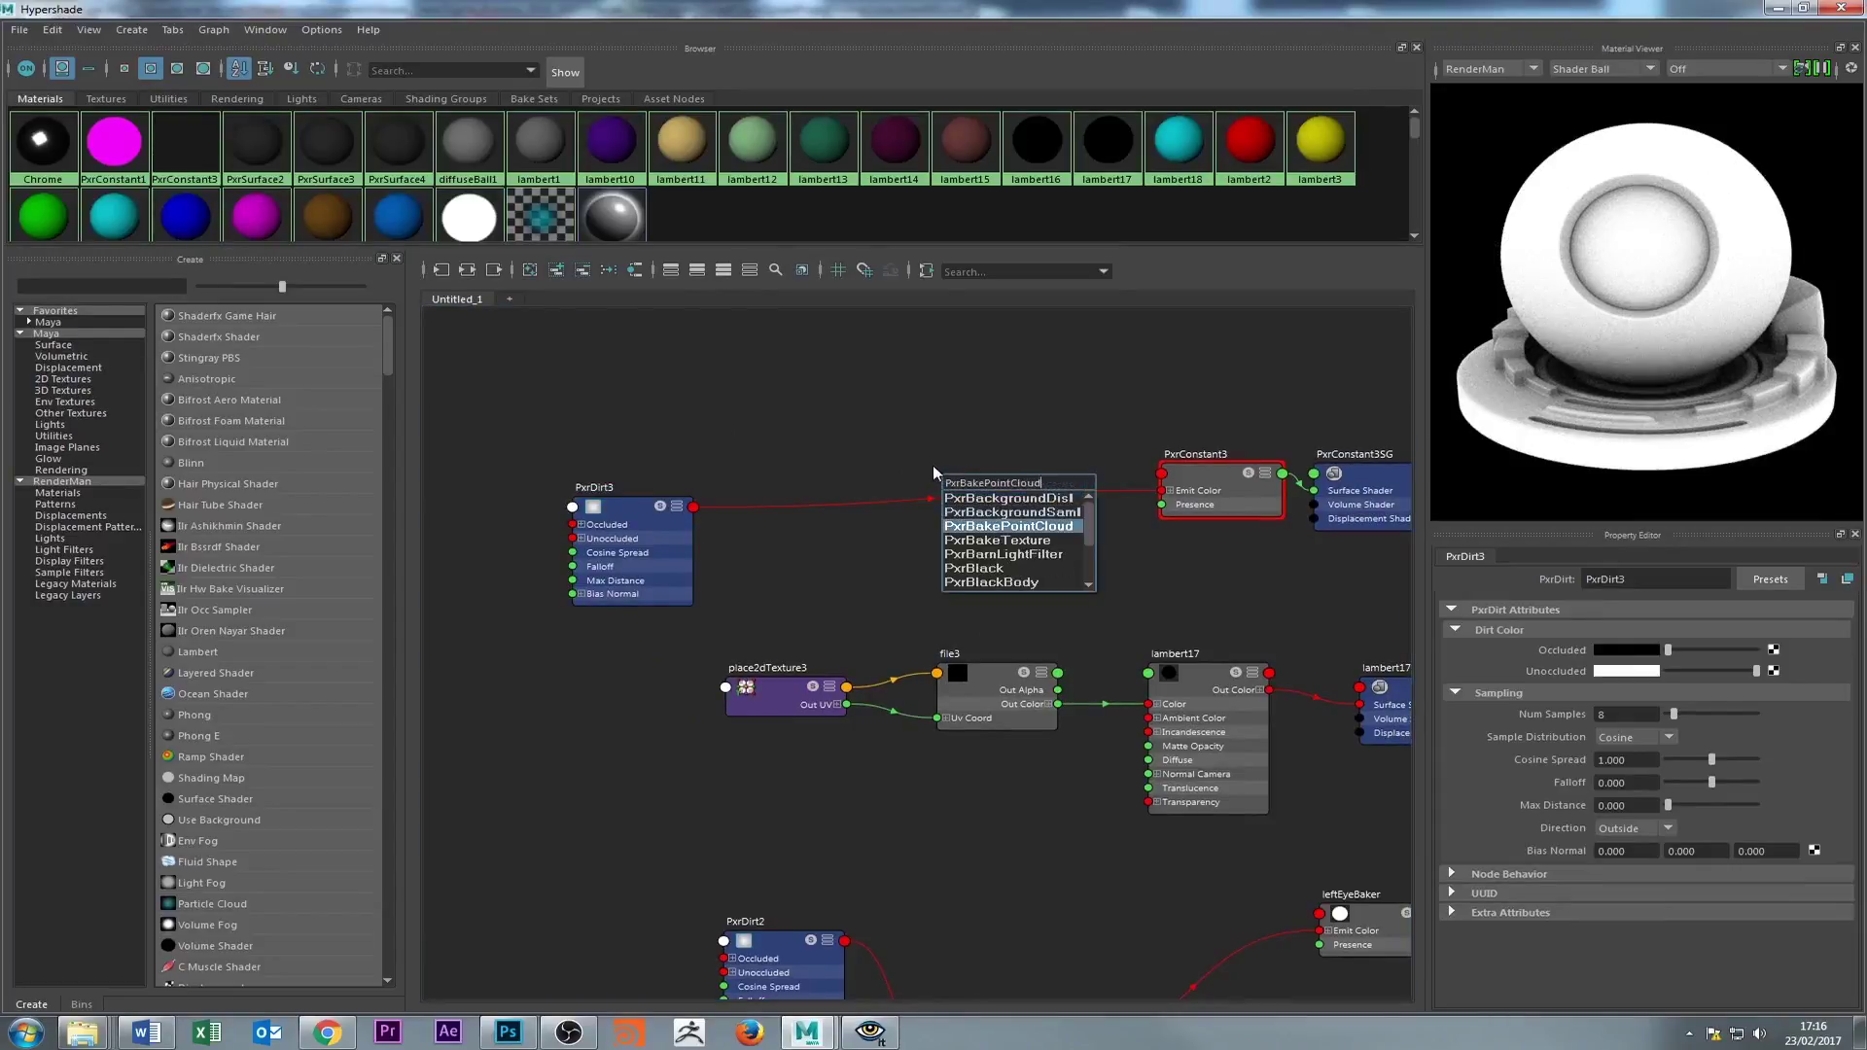
key(Down)
key(Return)
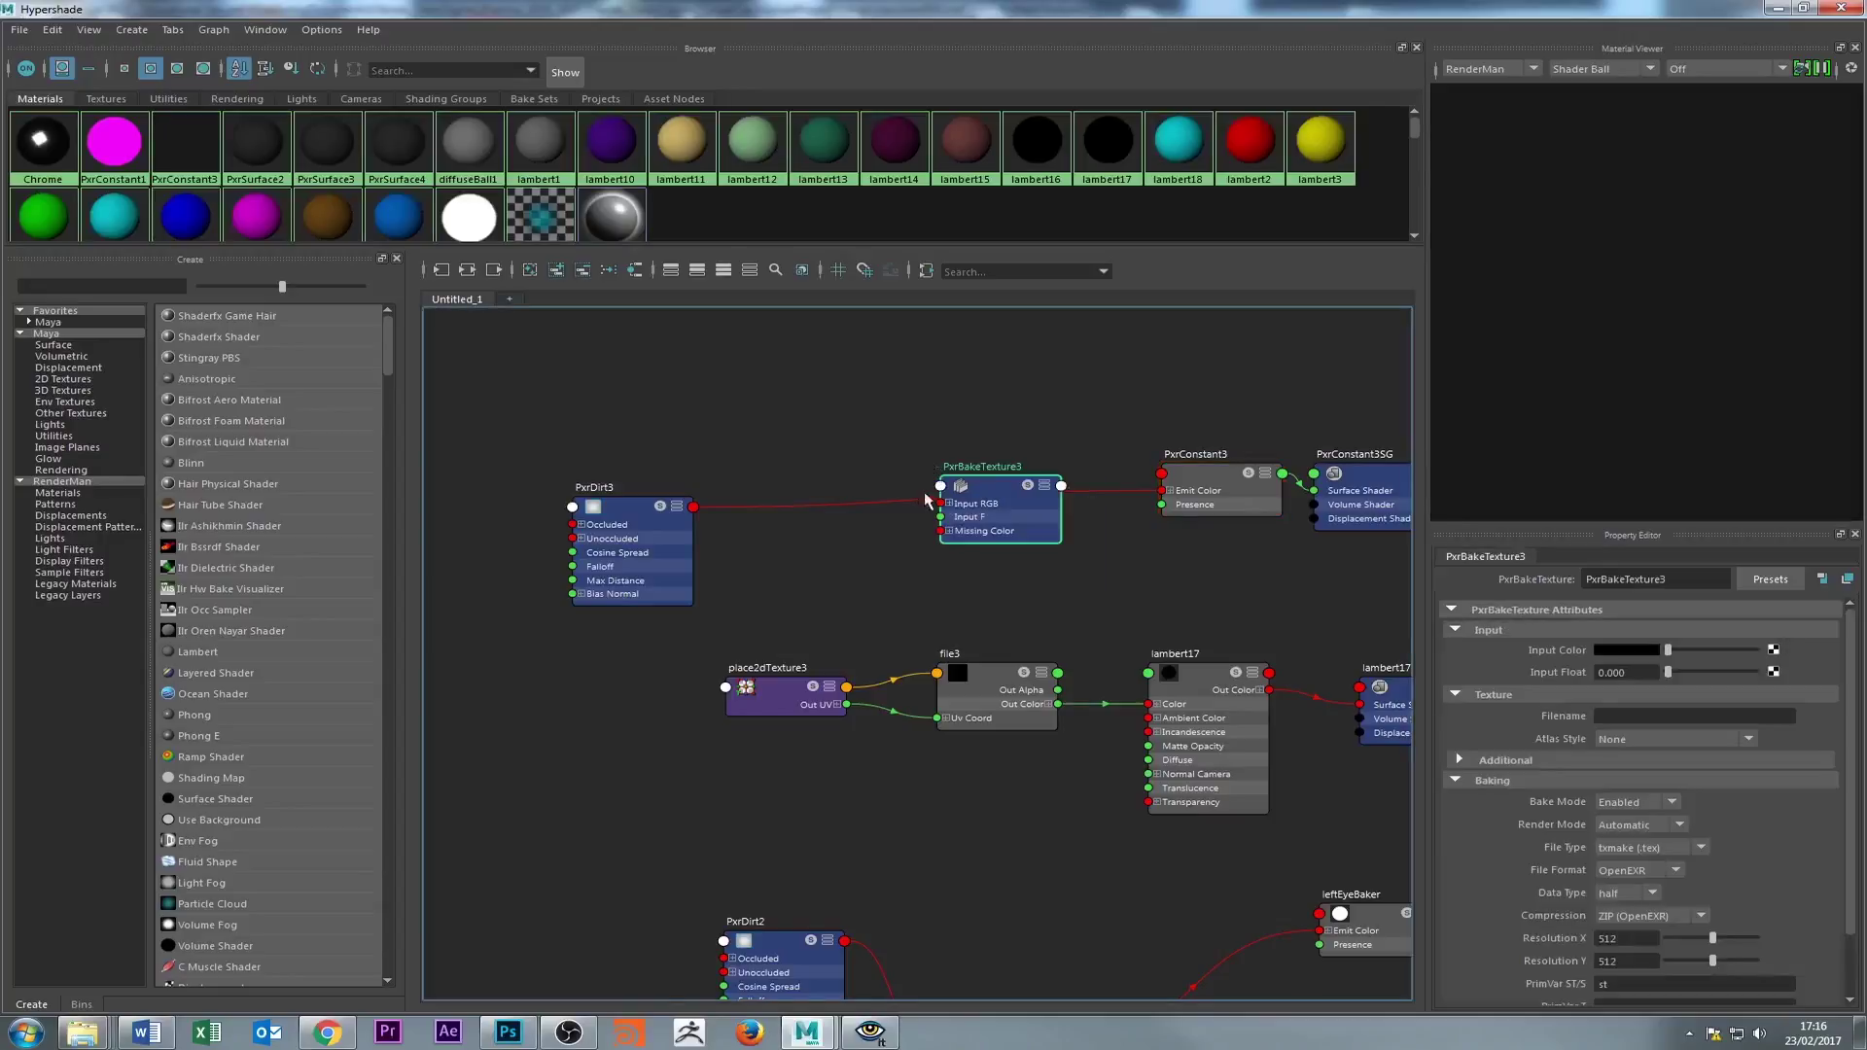
- Connect PxrDirt3's resultRGB to PxrBakeTexture3's Input RGB
drag(968, 498, 923, 435)
click(693, 508)
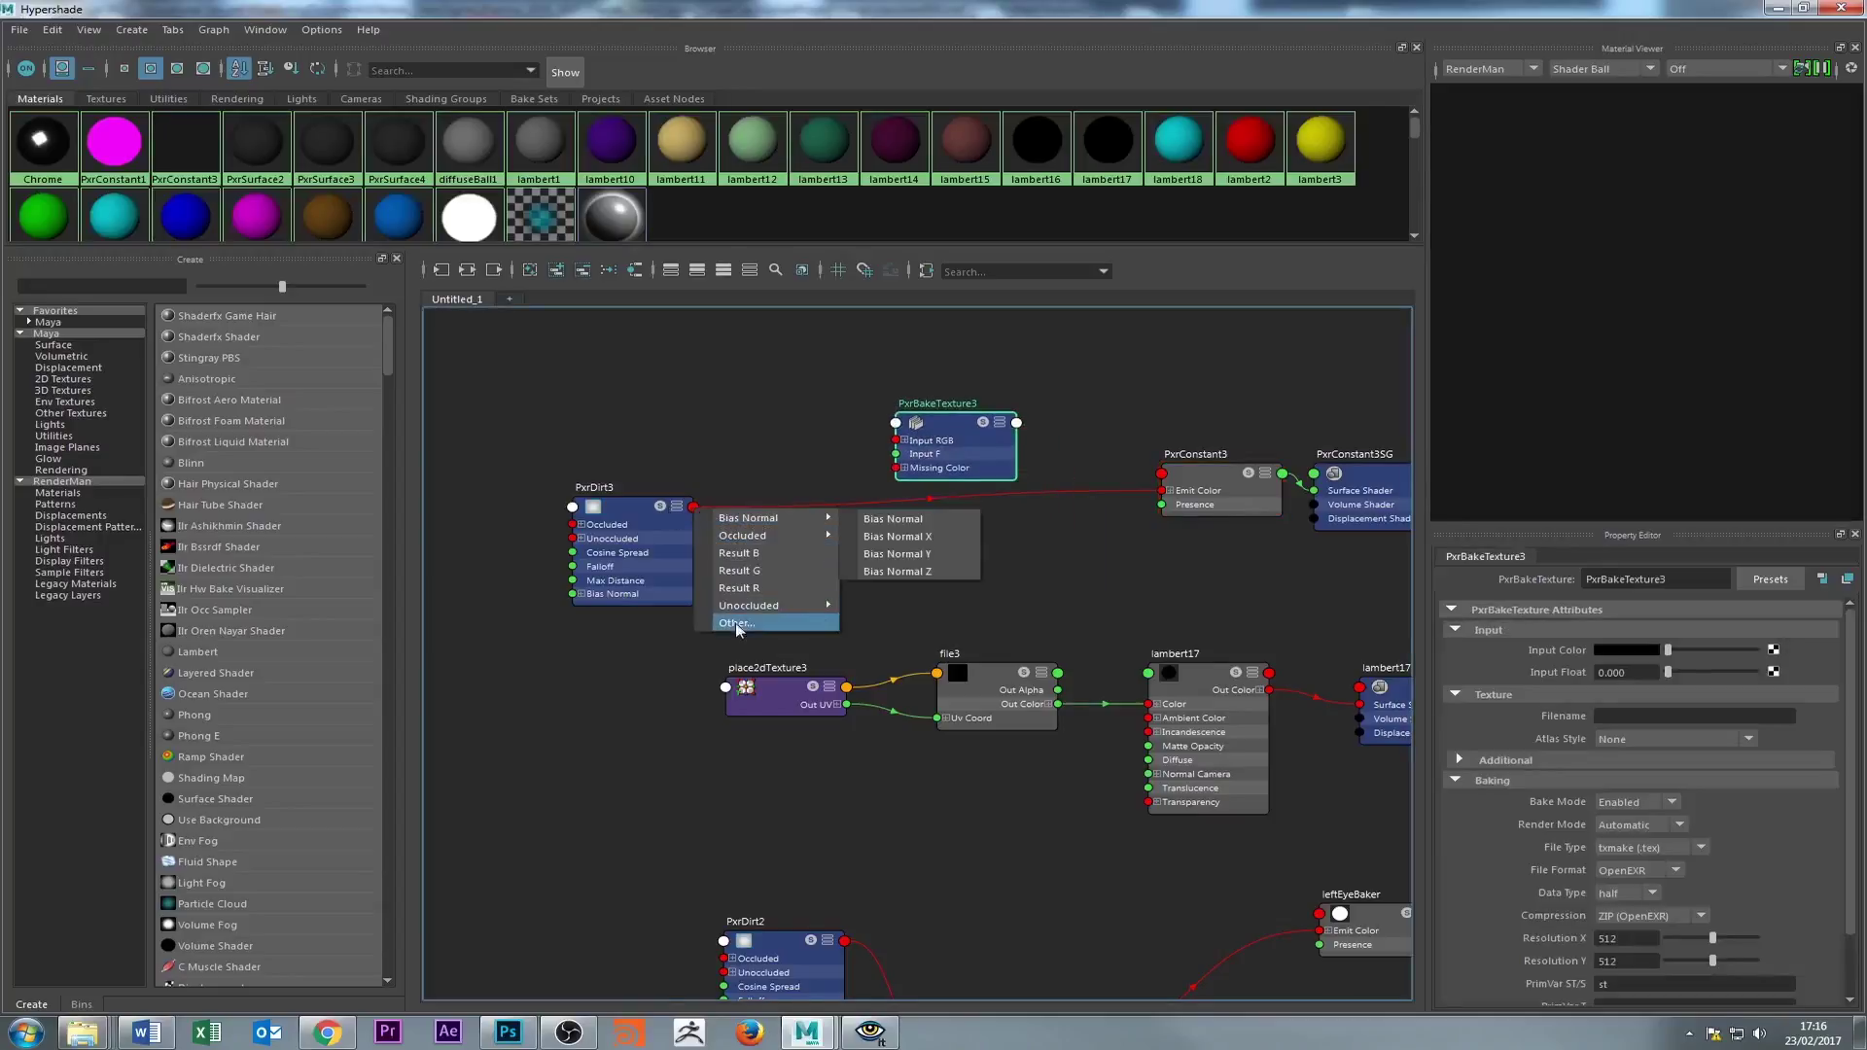
mouse_move(720, 527)
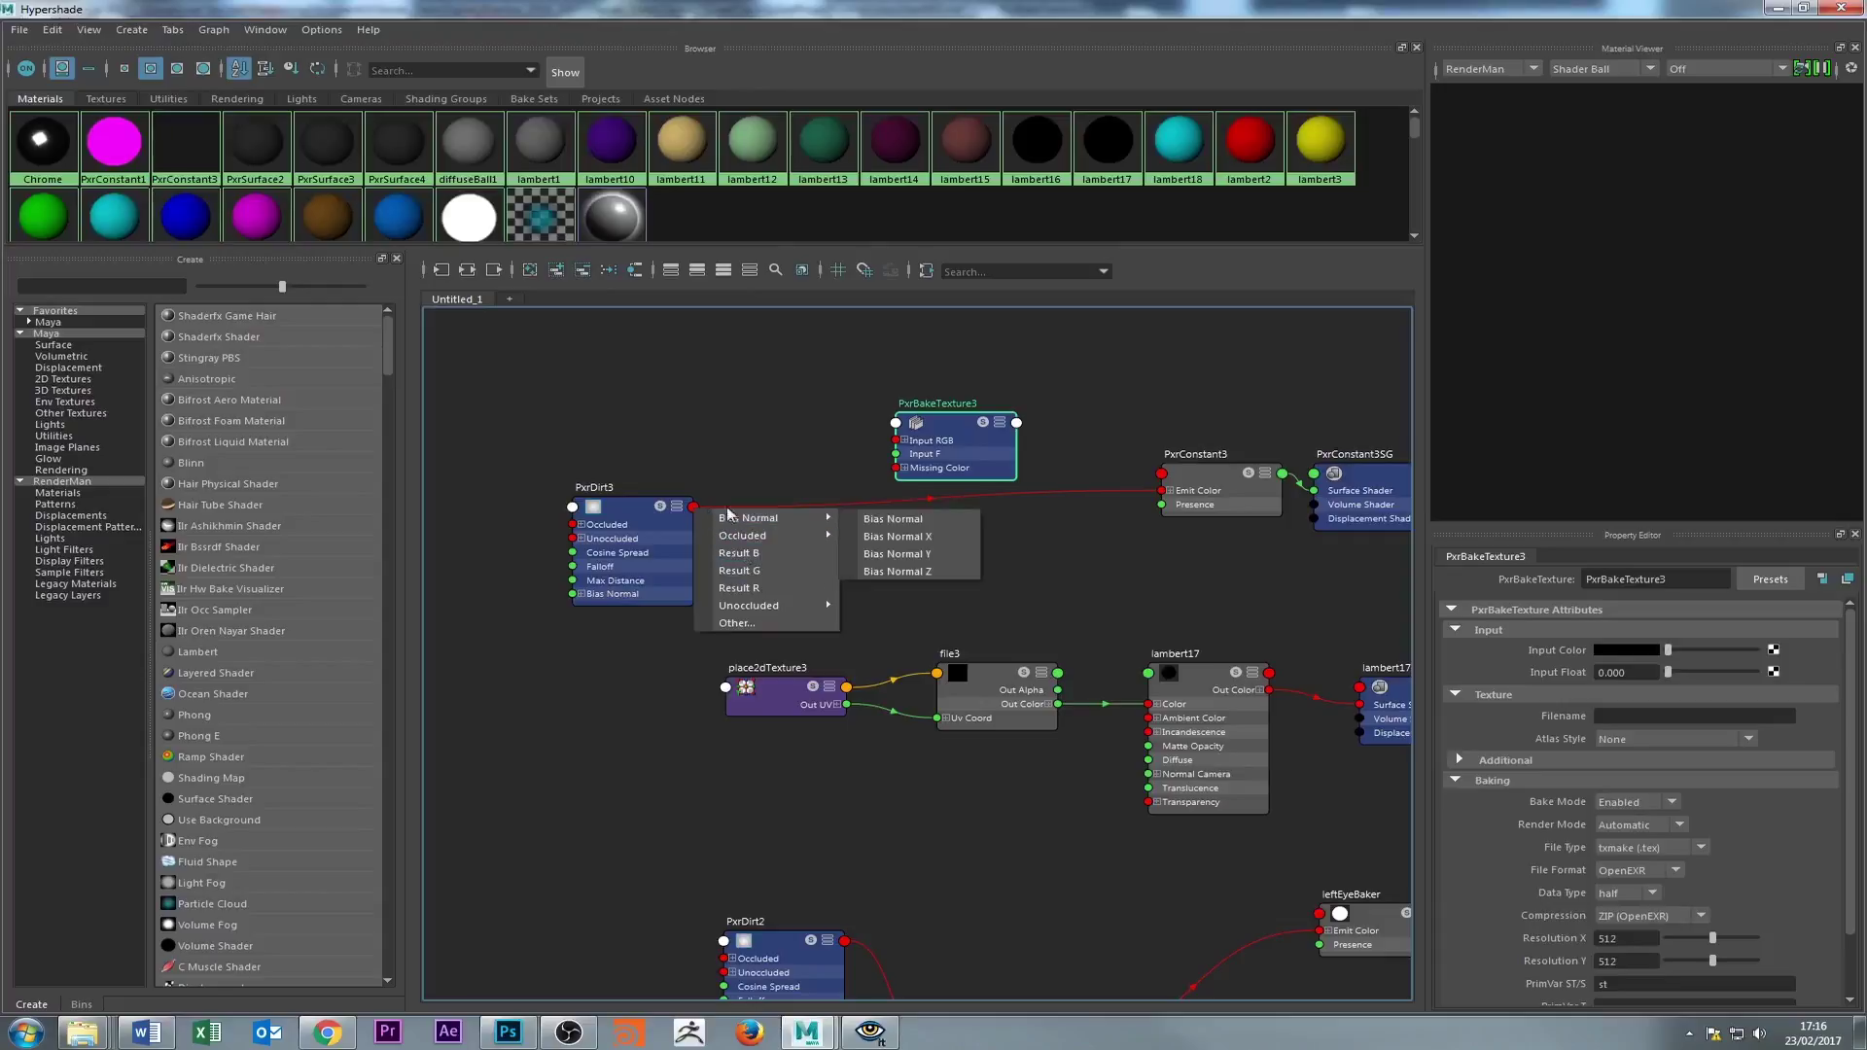
click(772, 627)
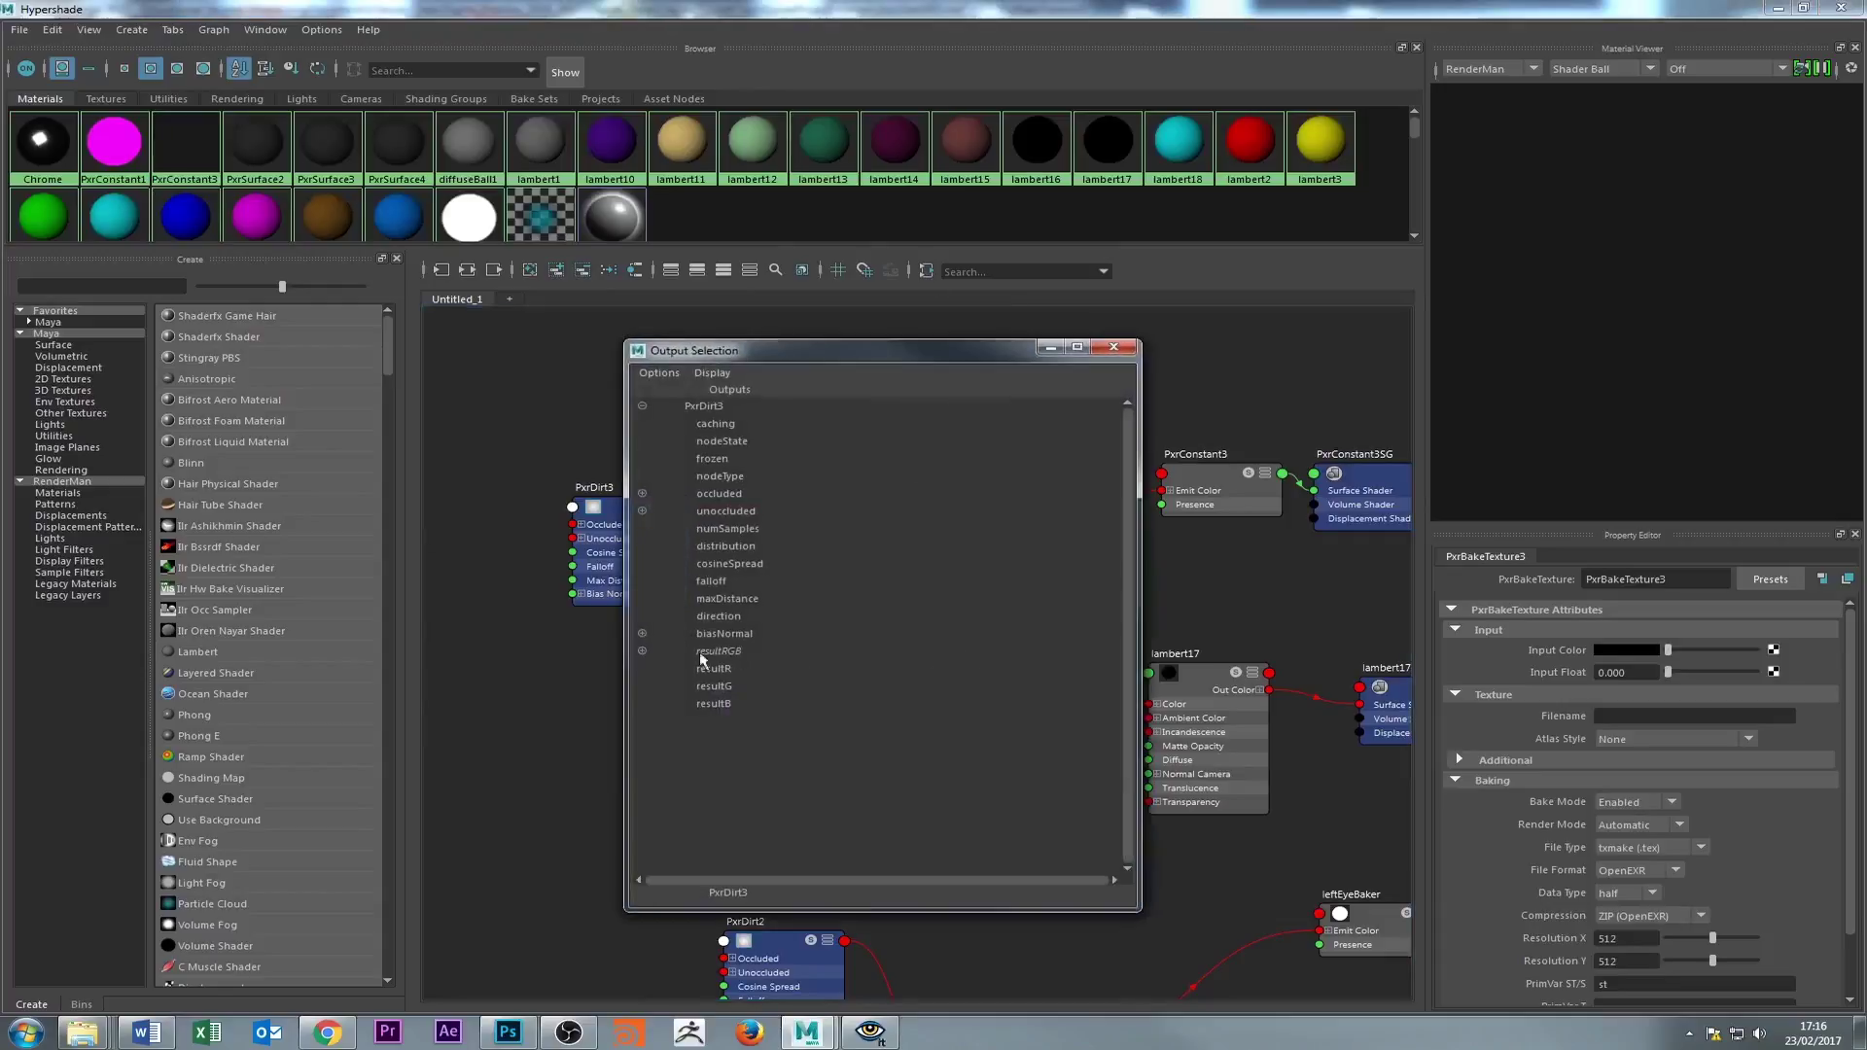
click(719, 651)
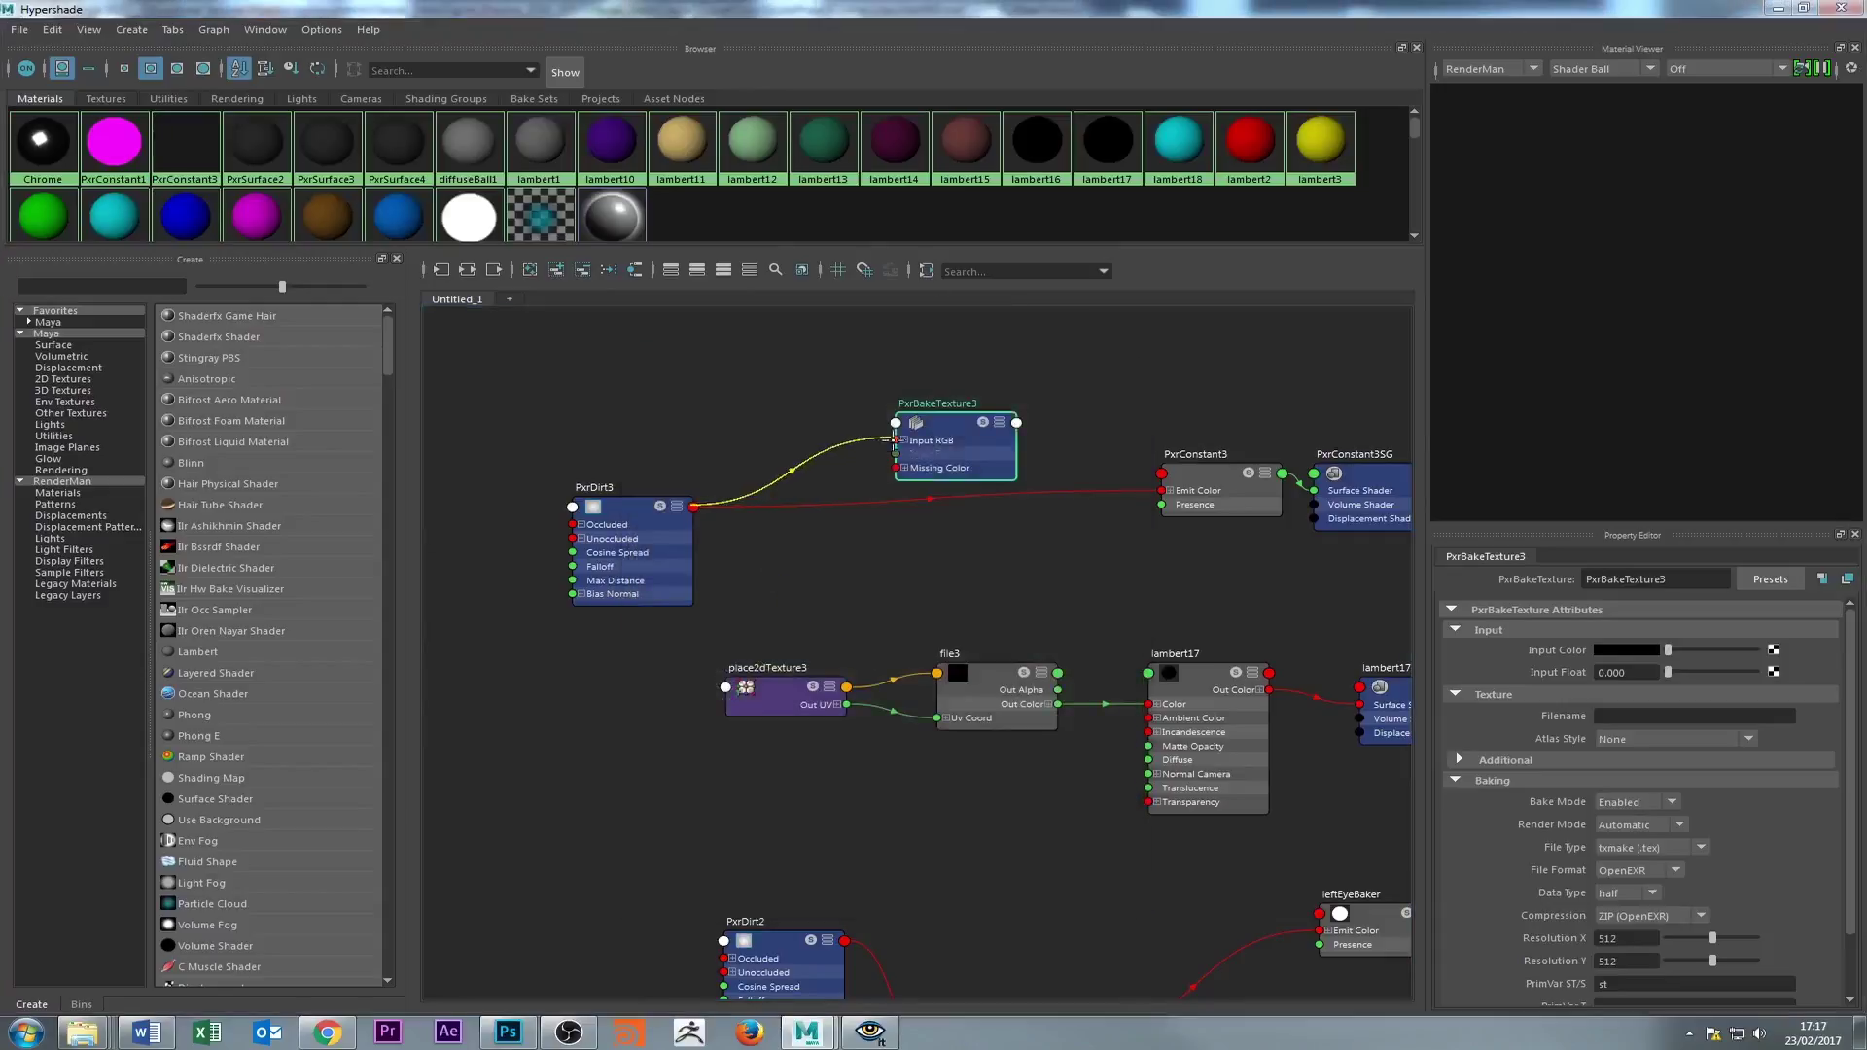
click(897, 441)
- Connect PxrBakeTexture3's Result RGB to PxrConstant3's Emit Color
click(1016, 422)
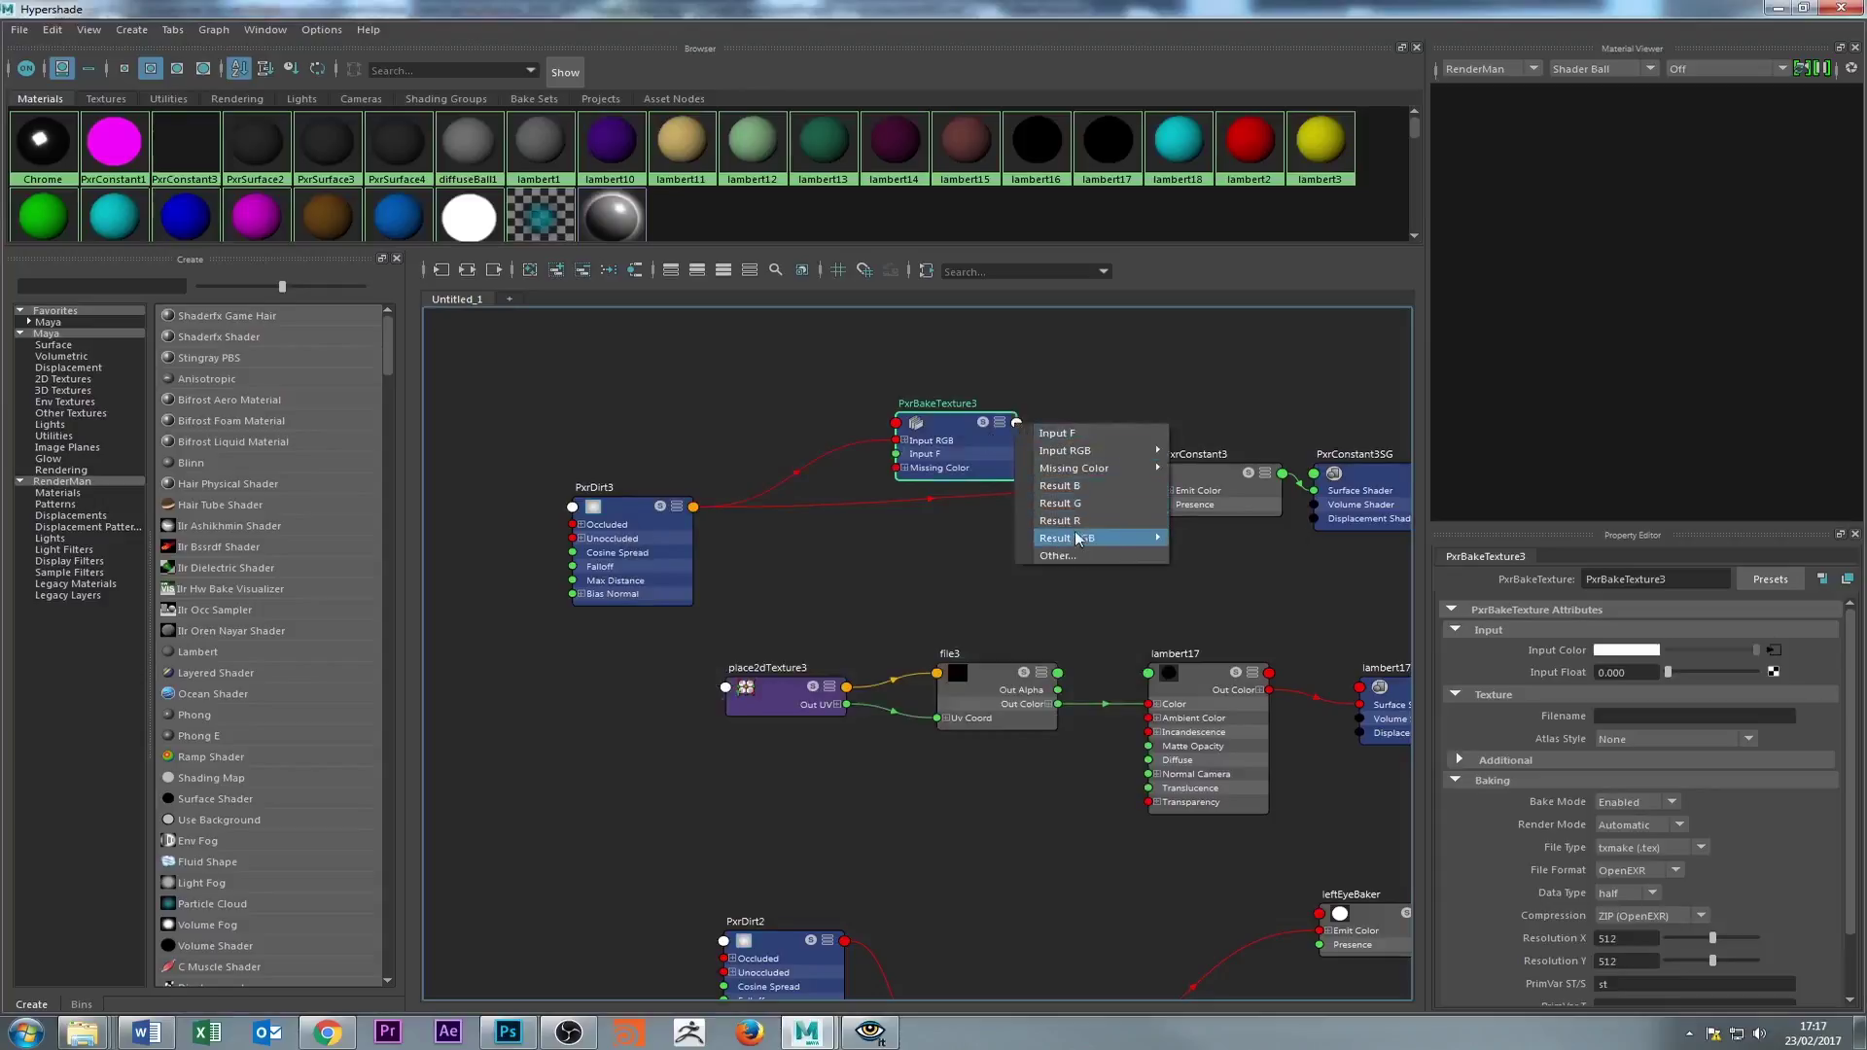
mouse_move(1078, 541)
click(1220, 539)
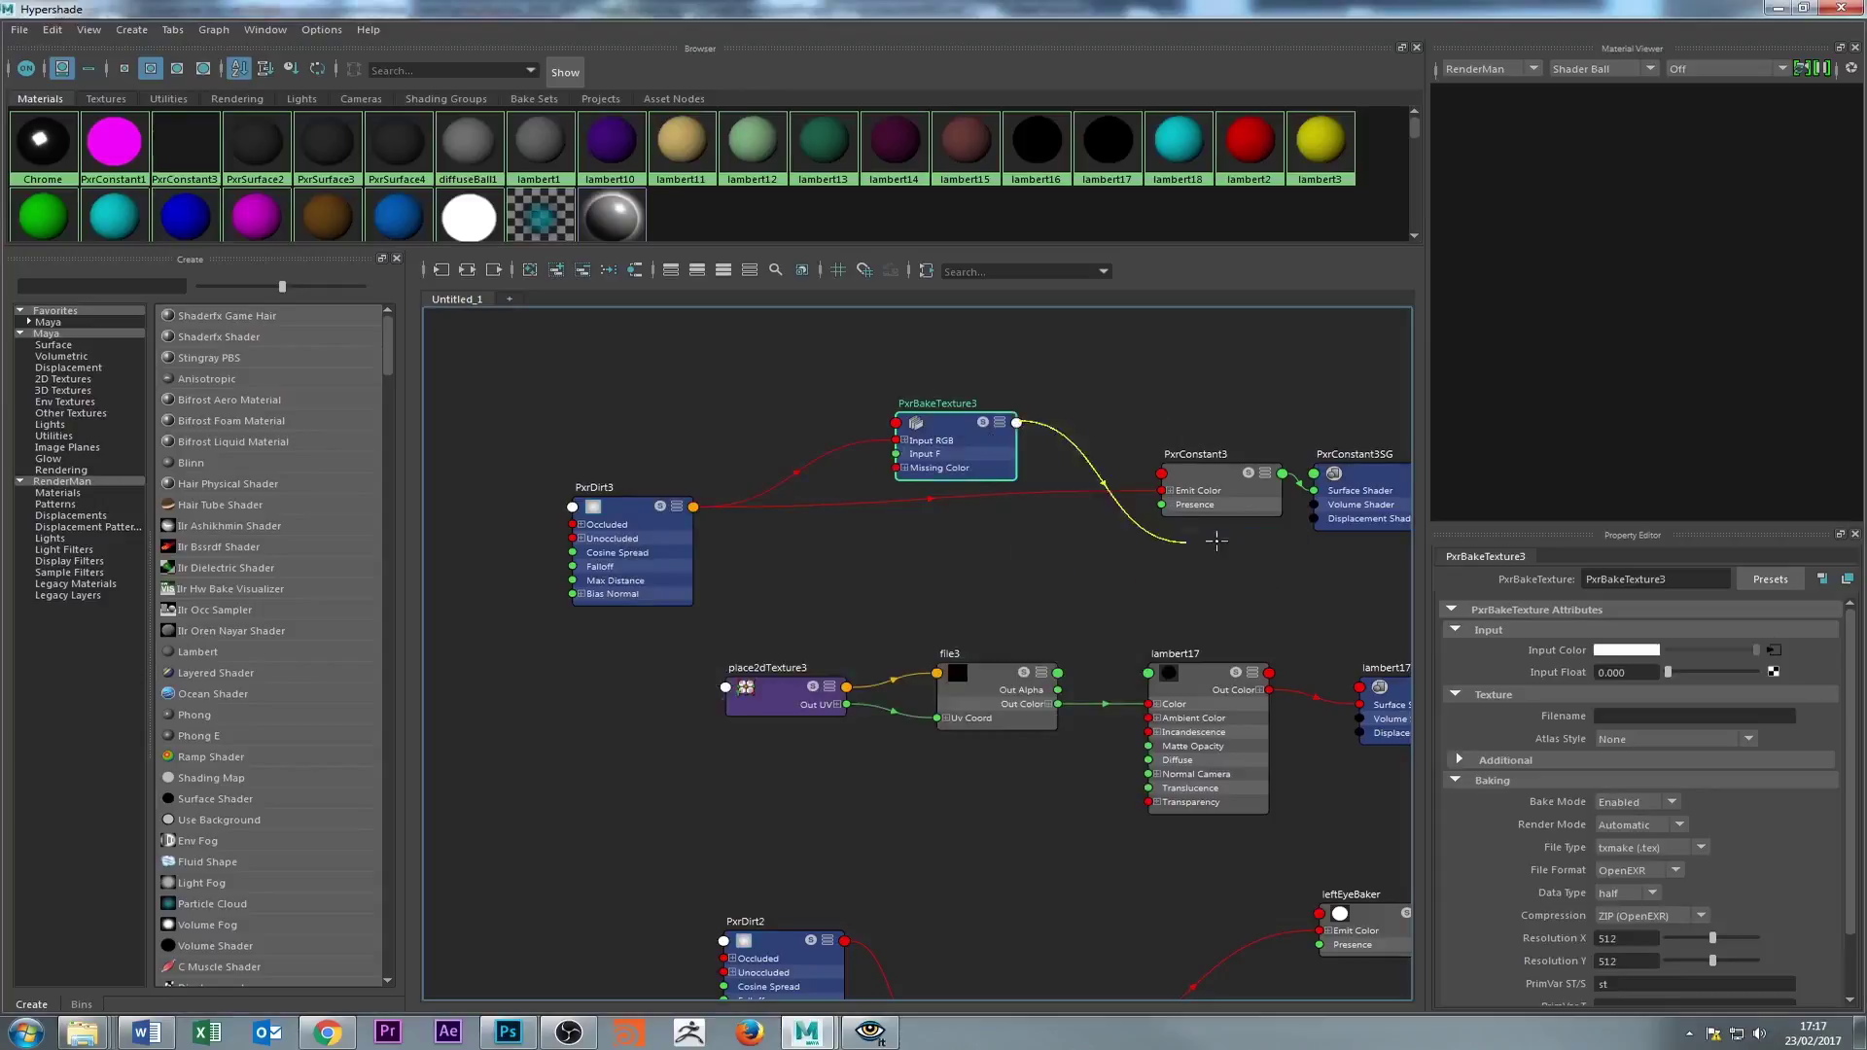
click(1160, 490)
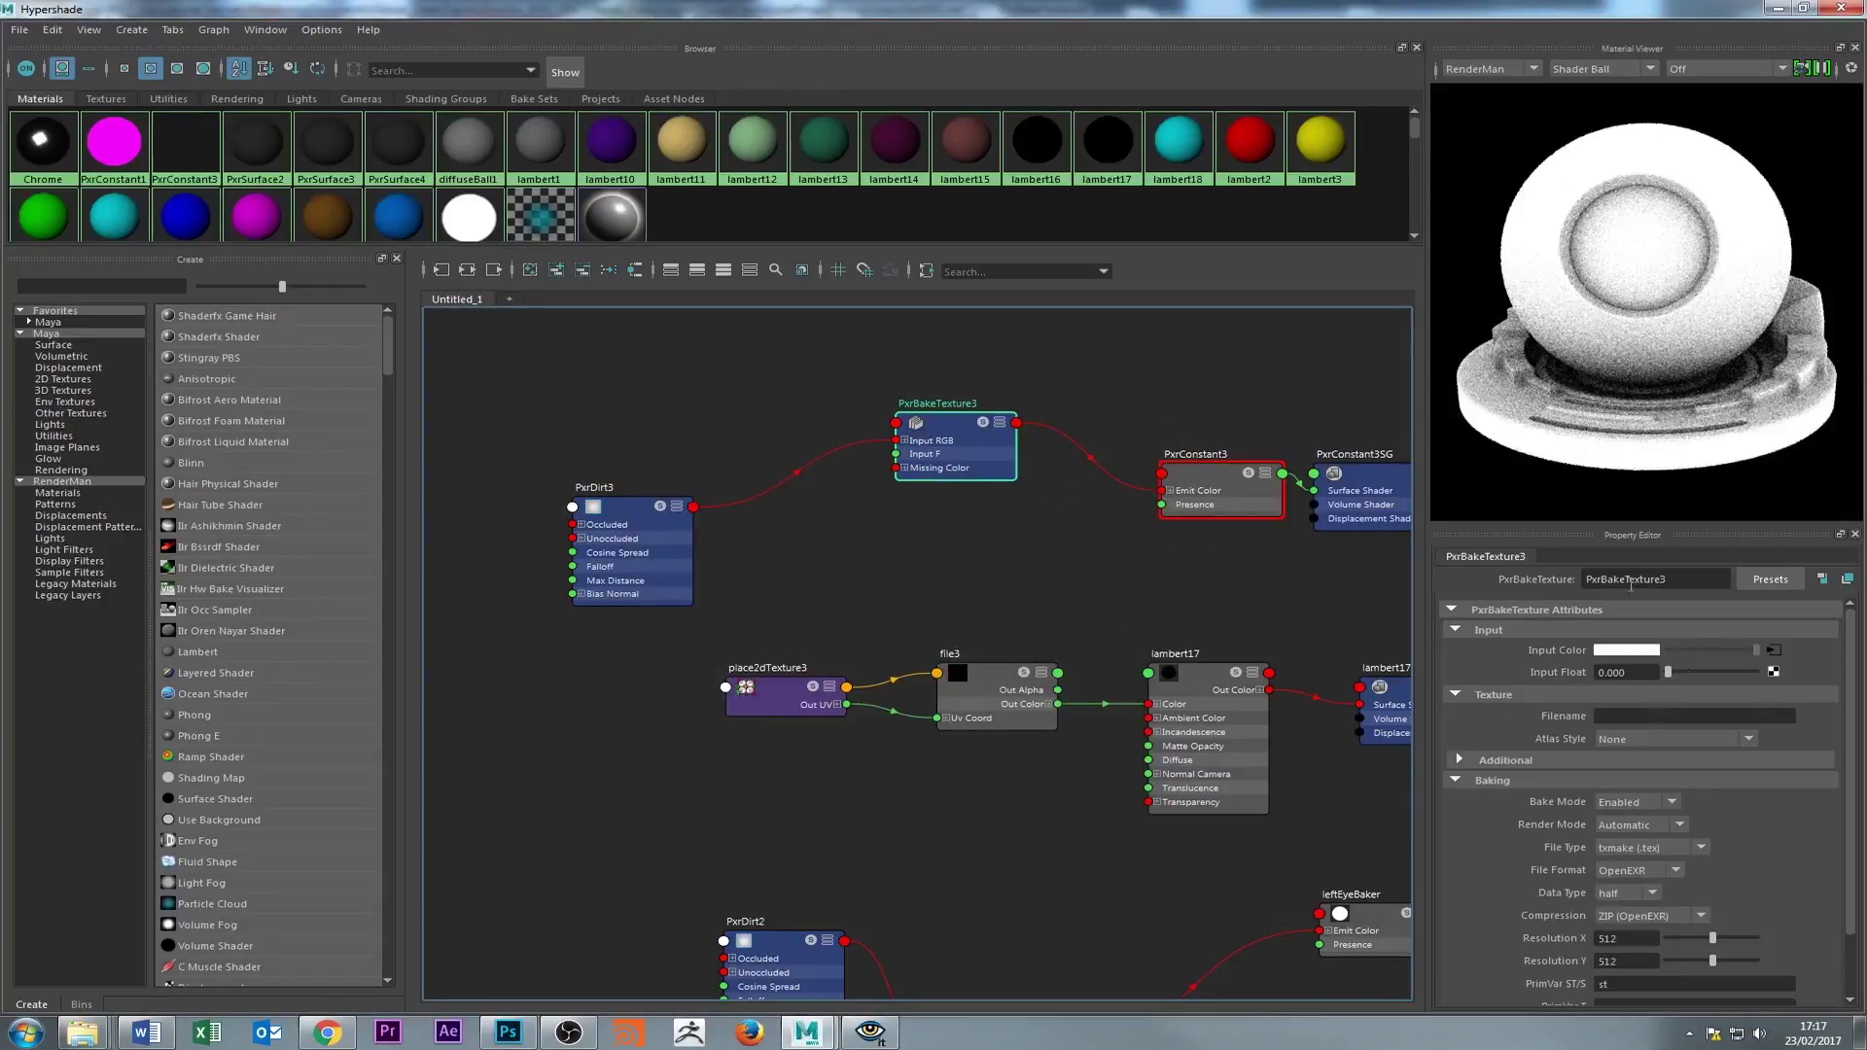
- Keep the atlas style at None and set the bake filename to sourceimages\leftEye_AO
click(1622, 740)
click(1618, 744)
click(1625, 717)
text(source)
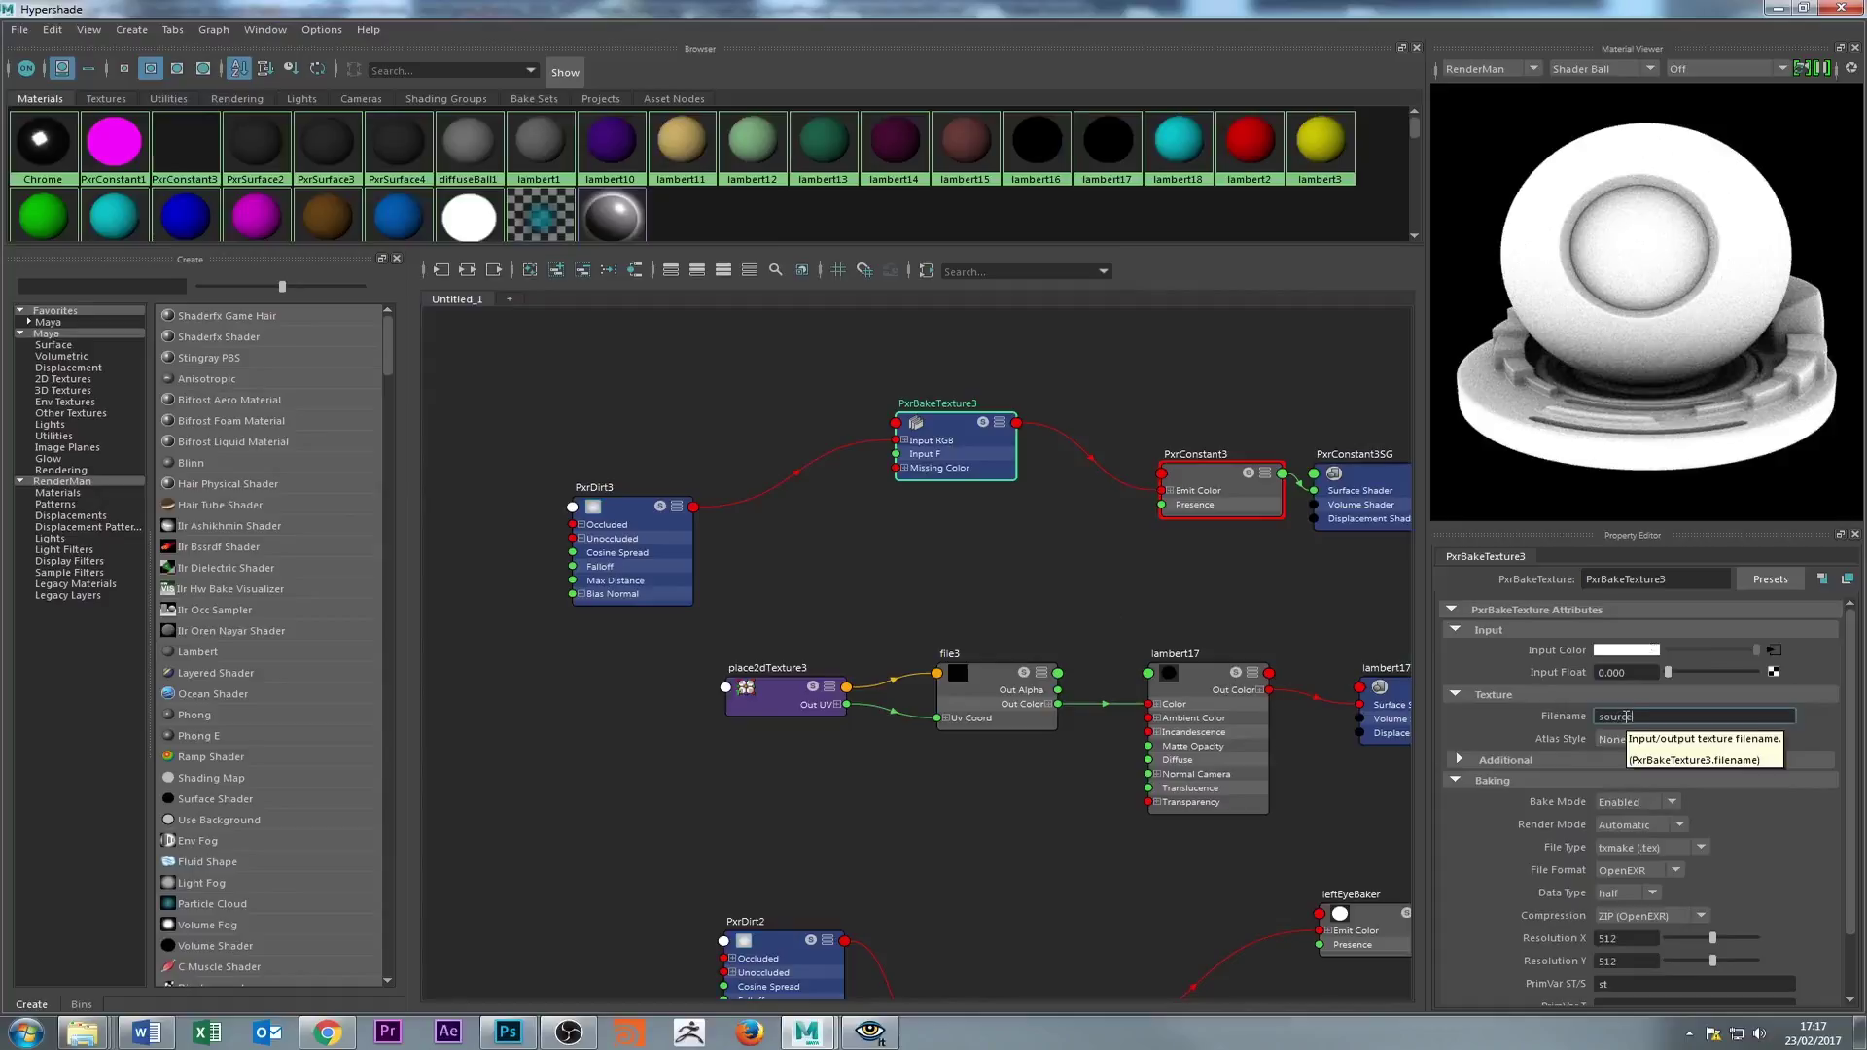
text(Imag)
key(BackSpace)
key(BackSpace)
key(BackSpace)
key(BackSpace)
key(BackSpace)
key(BackSpace)
key(BackSpace)
text(images\)
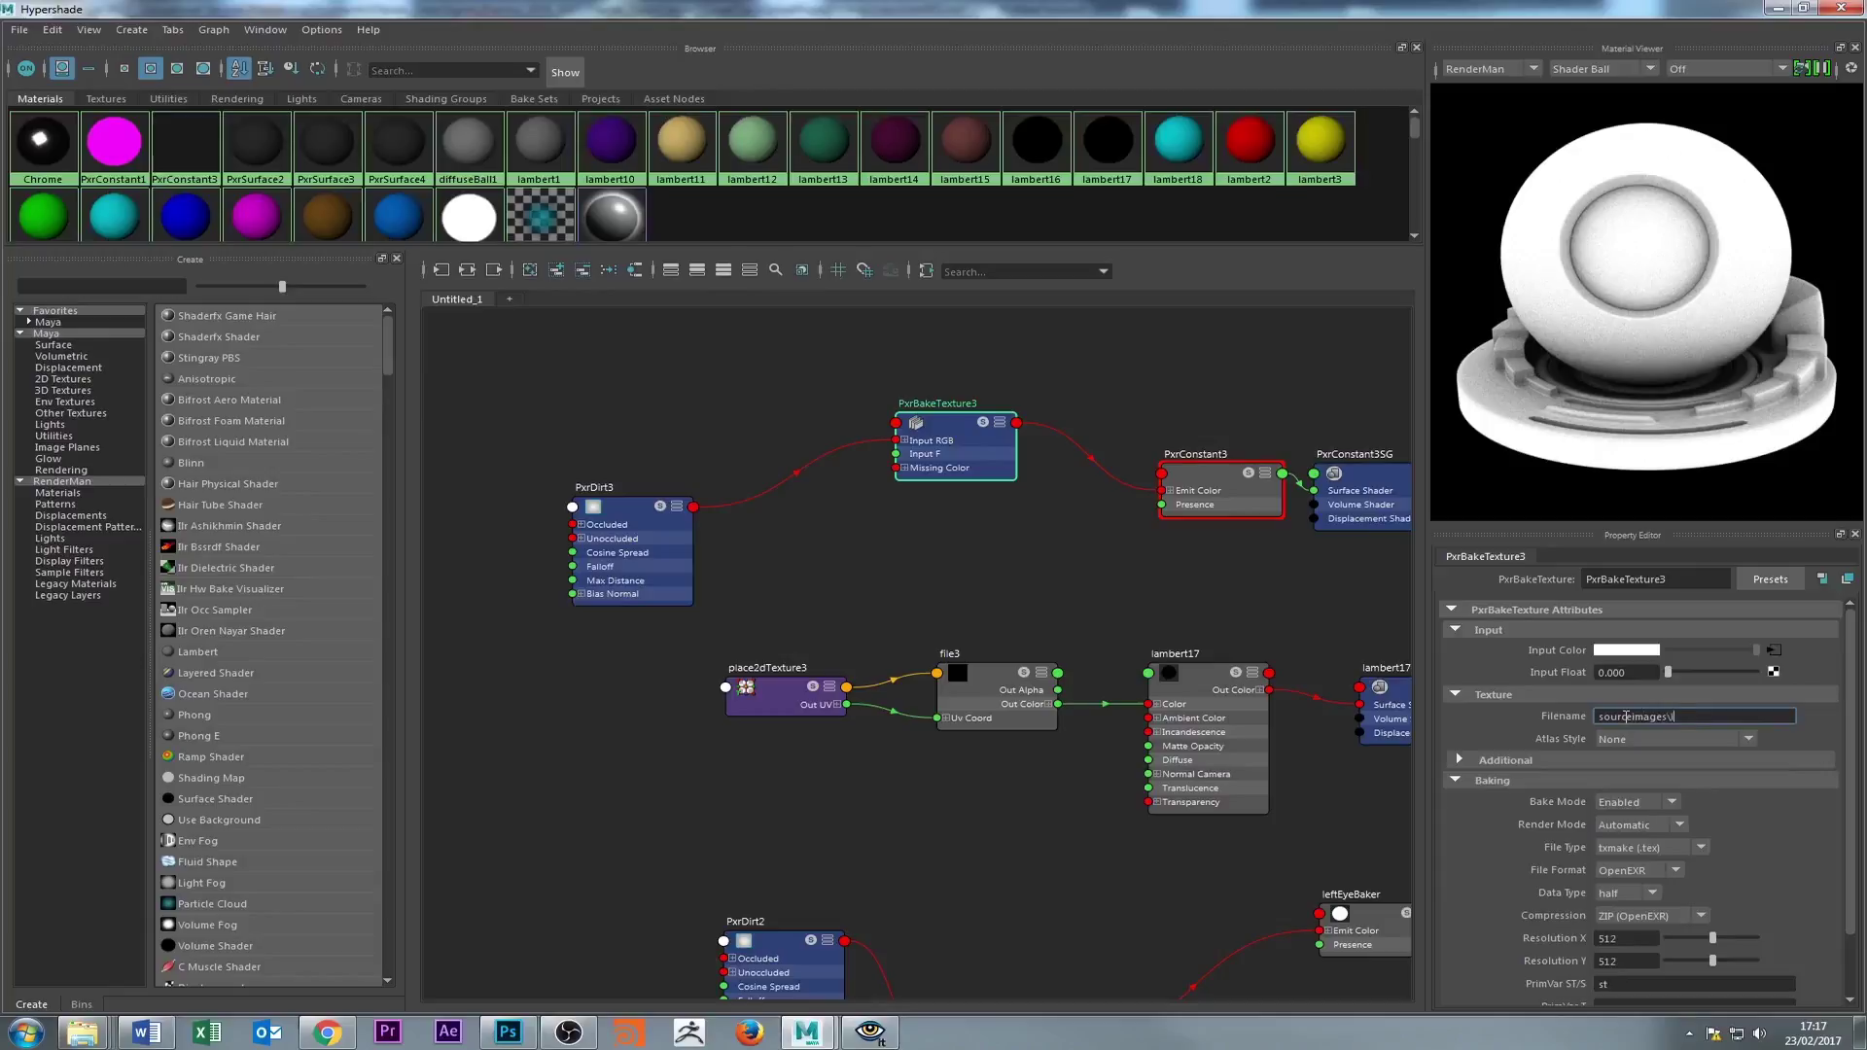
text(left)
text(W)
key(BackSpace)
key(BackSpace)
key(BackSpace)
text(Eye_AO)
key(Return)
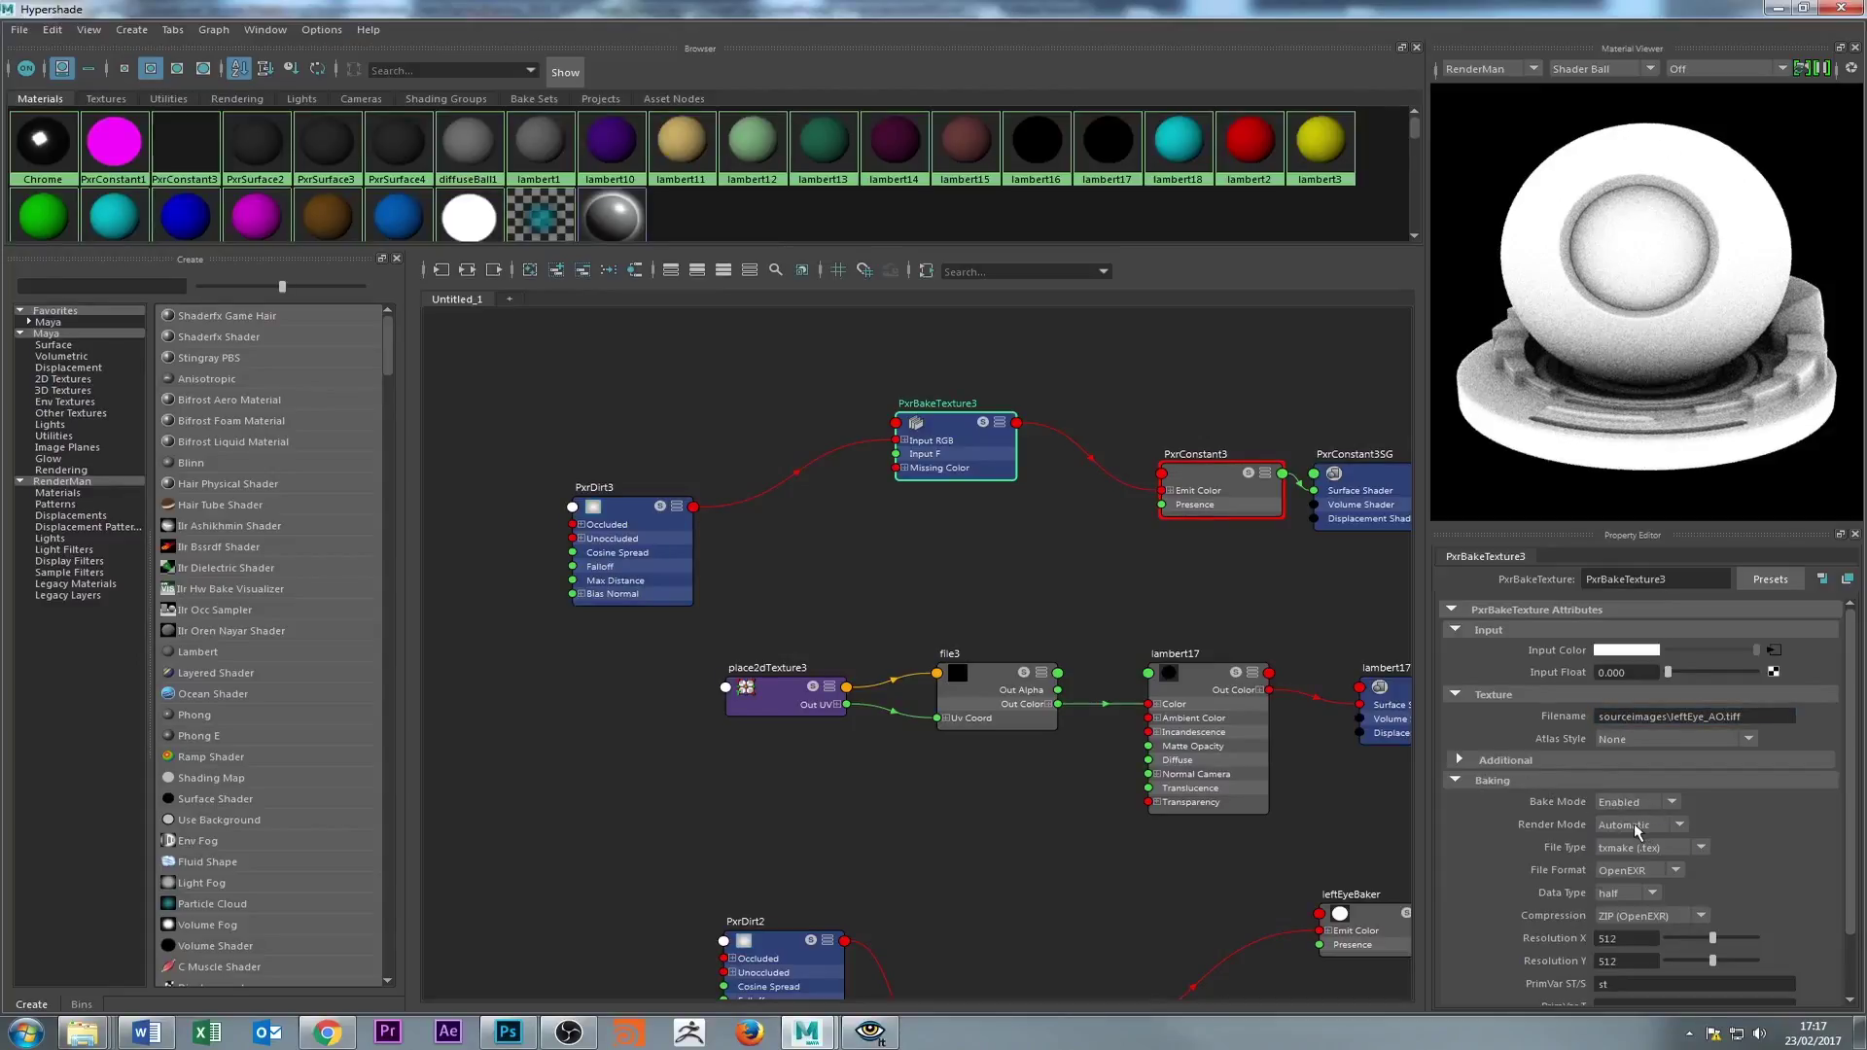
- Switch the bake file format to TIFF and set Resolution X and Y to 4096
click(1650, 872)
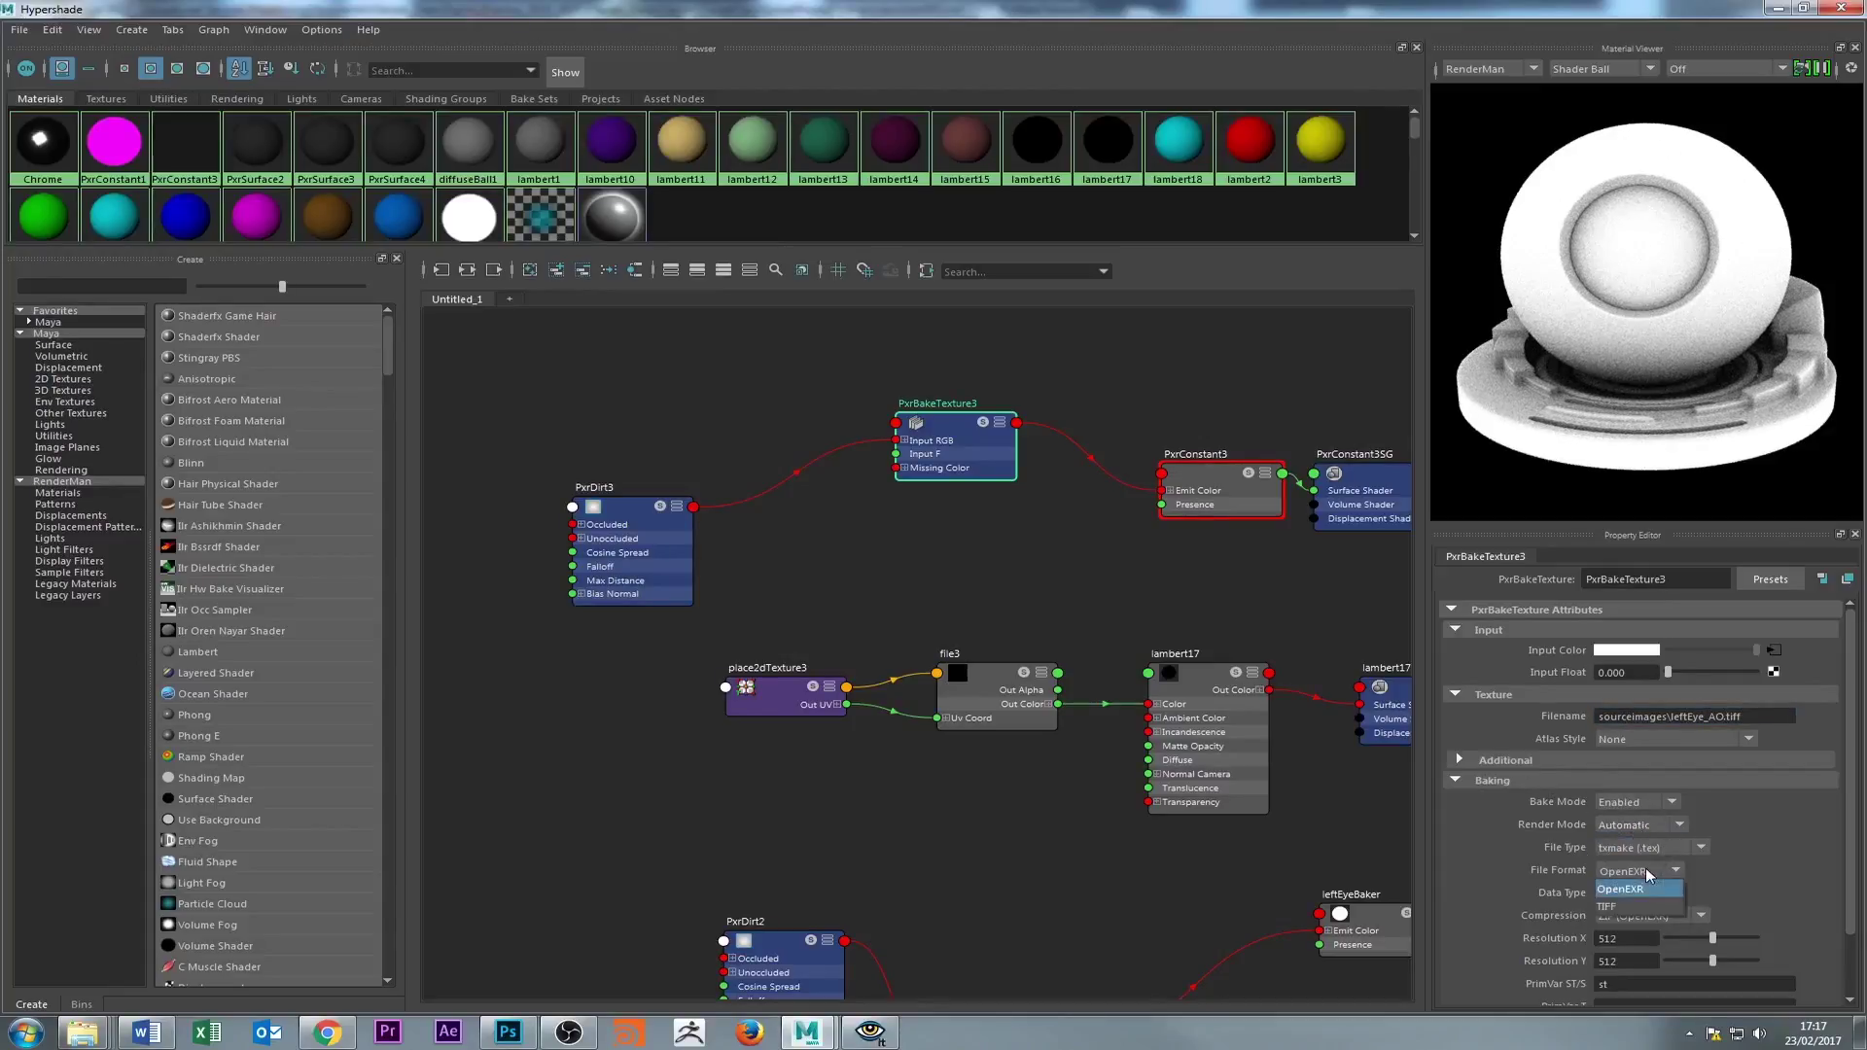
click(1615, 906)
drag(1854, 854, 1853, 903)
drag(1644, 864, 1553, 869)
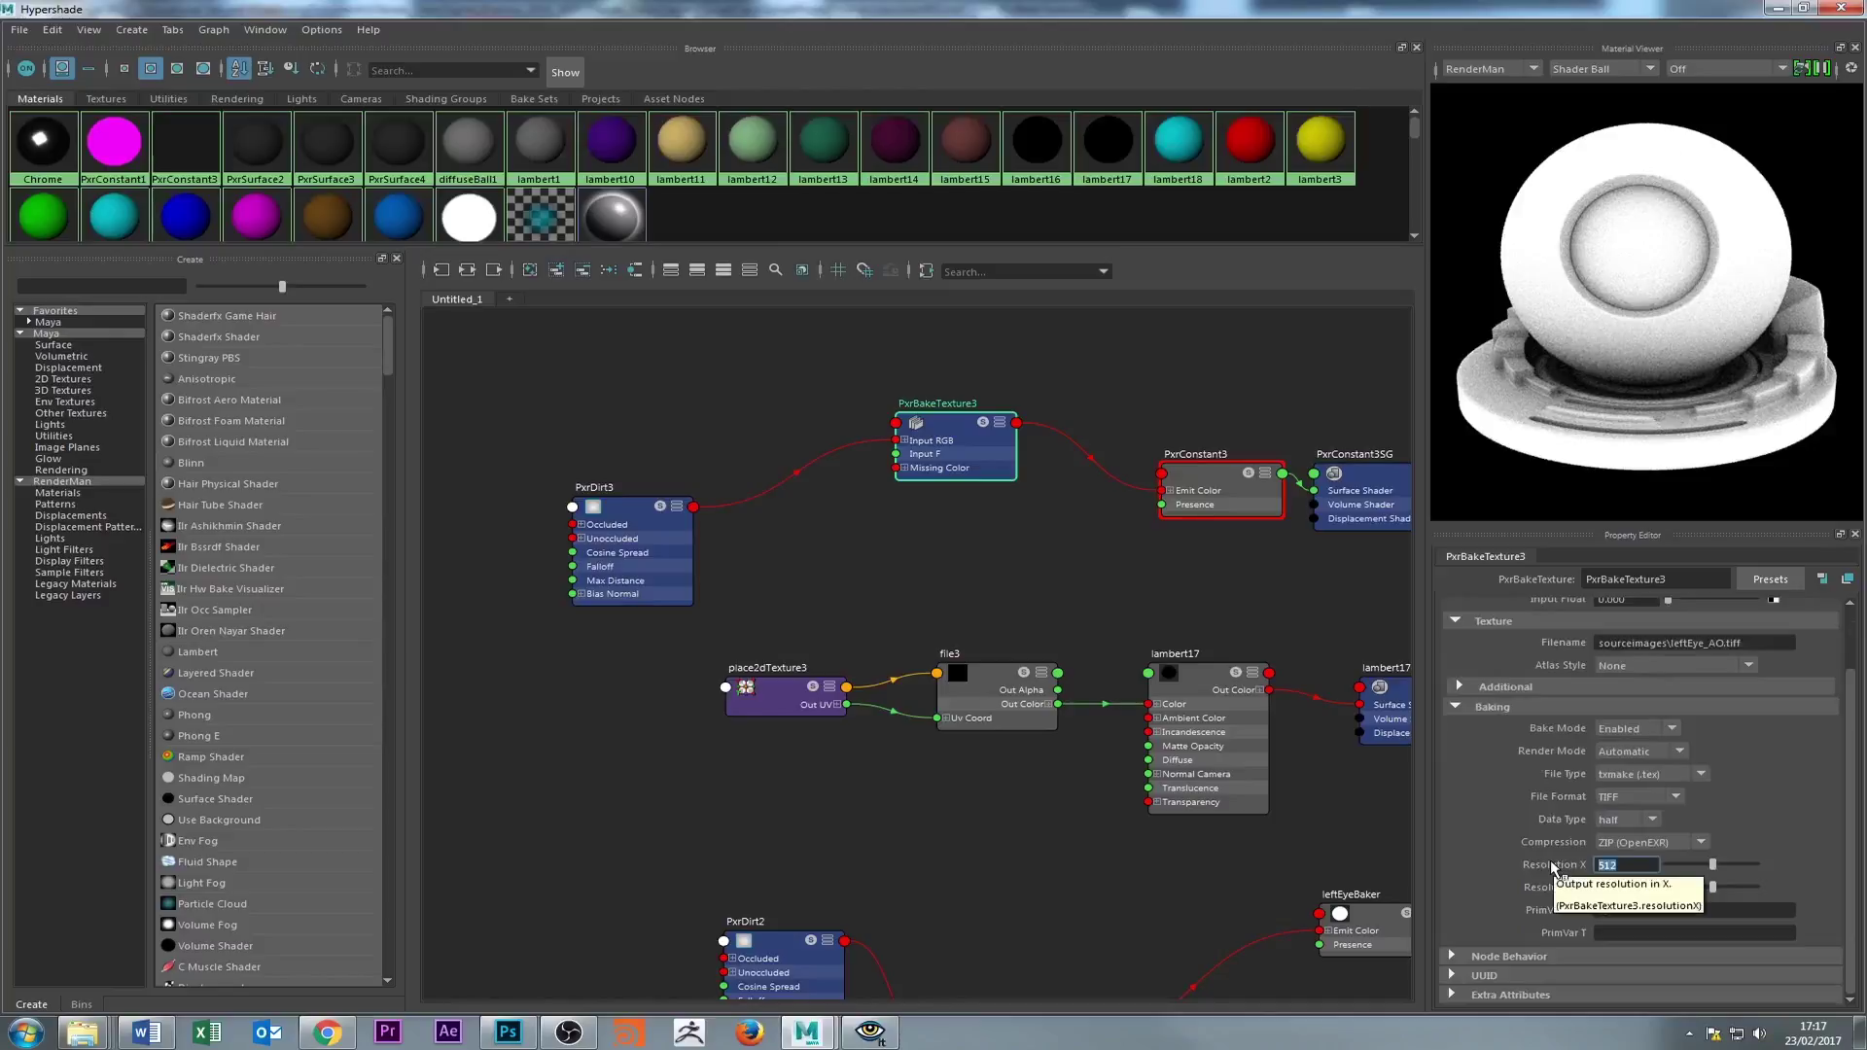
text(4096)
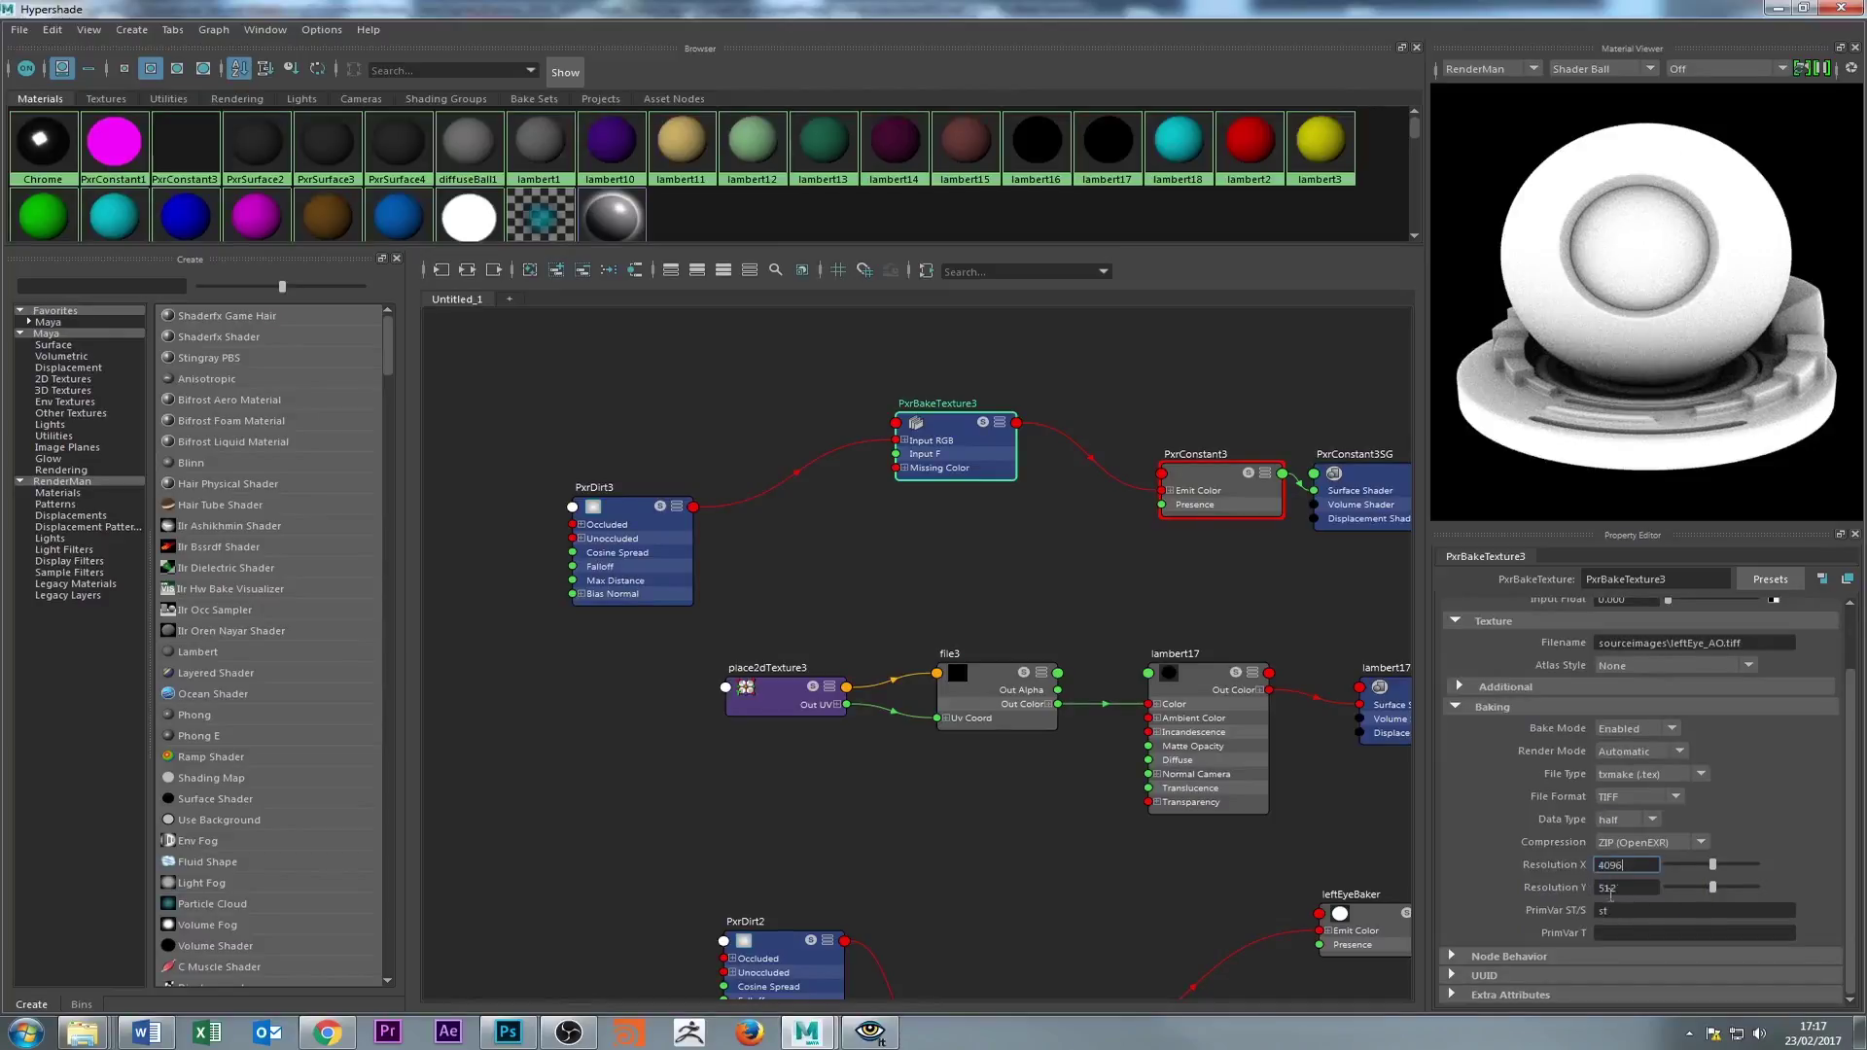
key(Tab)
text(4096)
key(Return)
click(747, 661)
alt+middle_drag(869, 579, 846, 652)
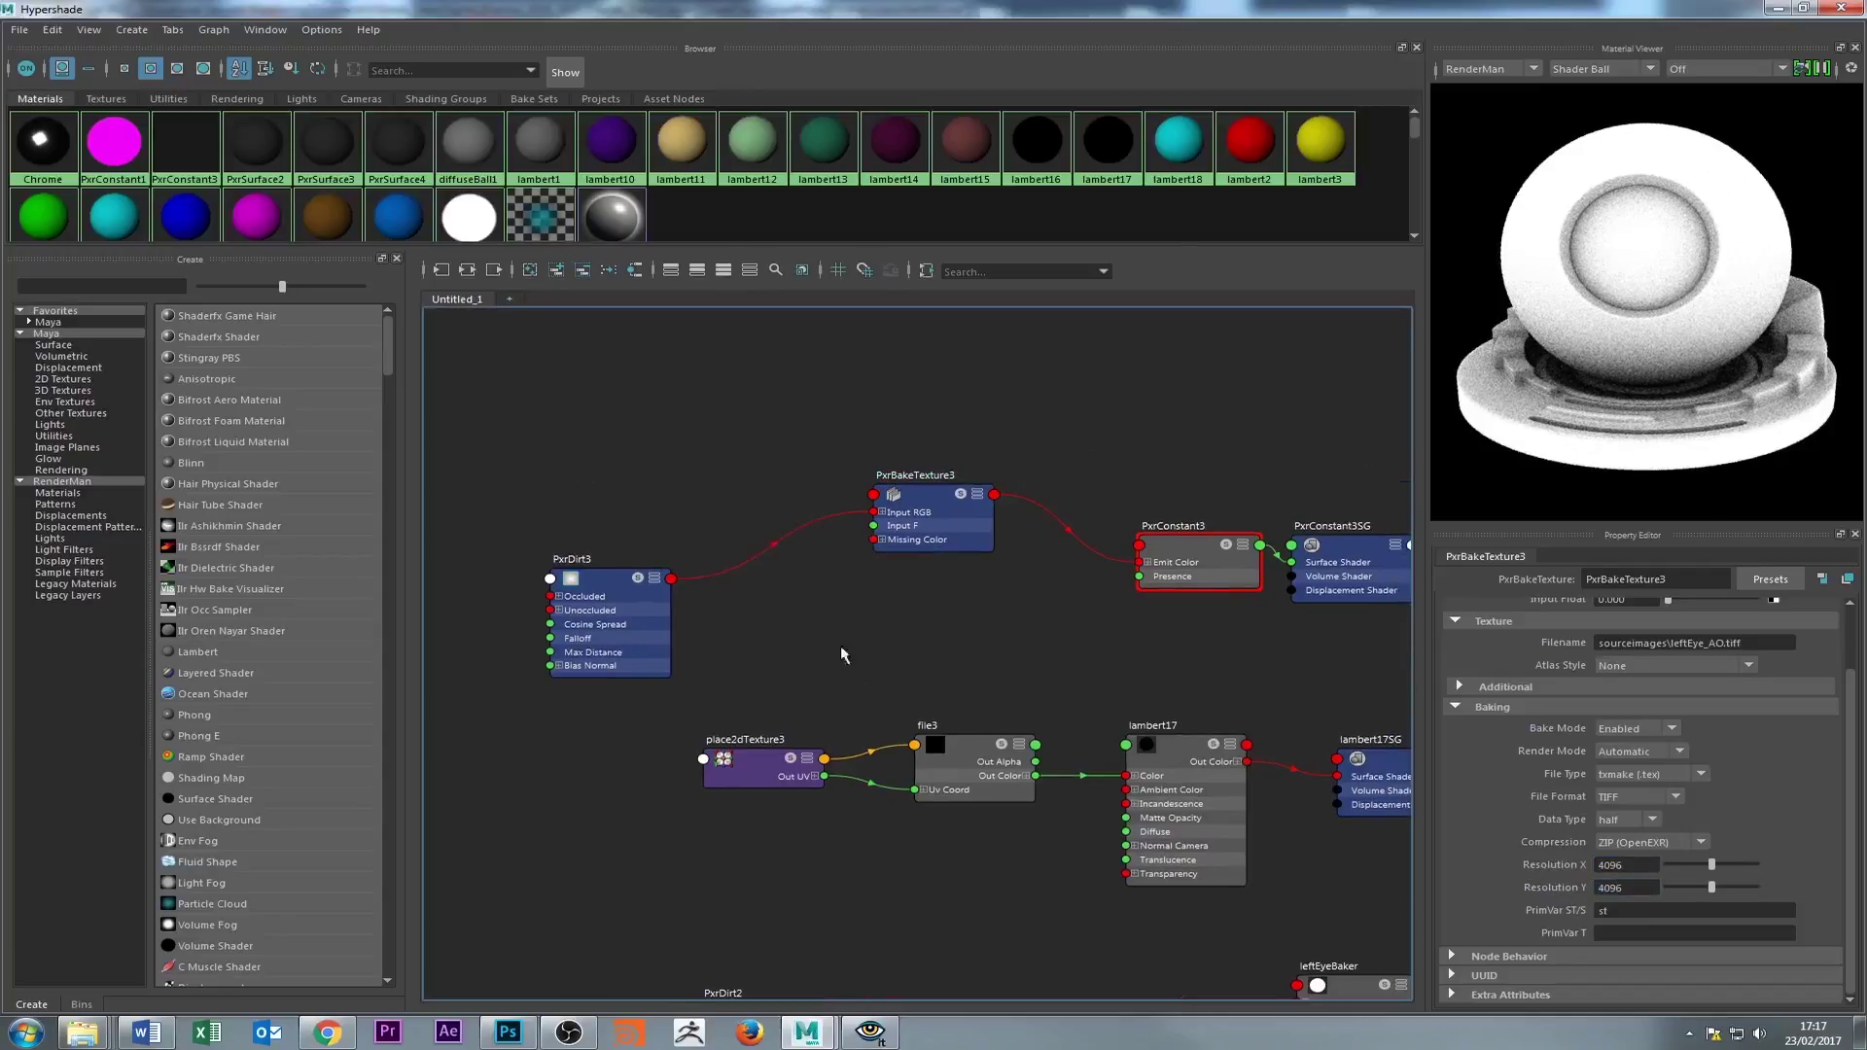
- Minimize Hypershade, check the it render preview, then return to Maya
click(1777, 10)
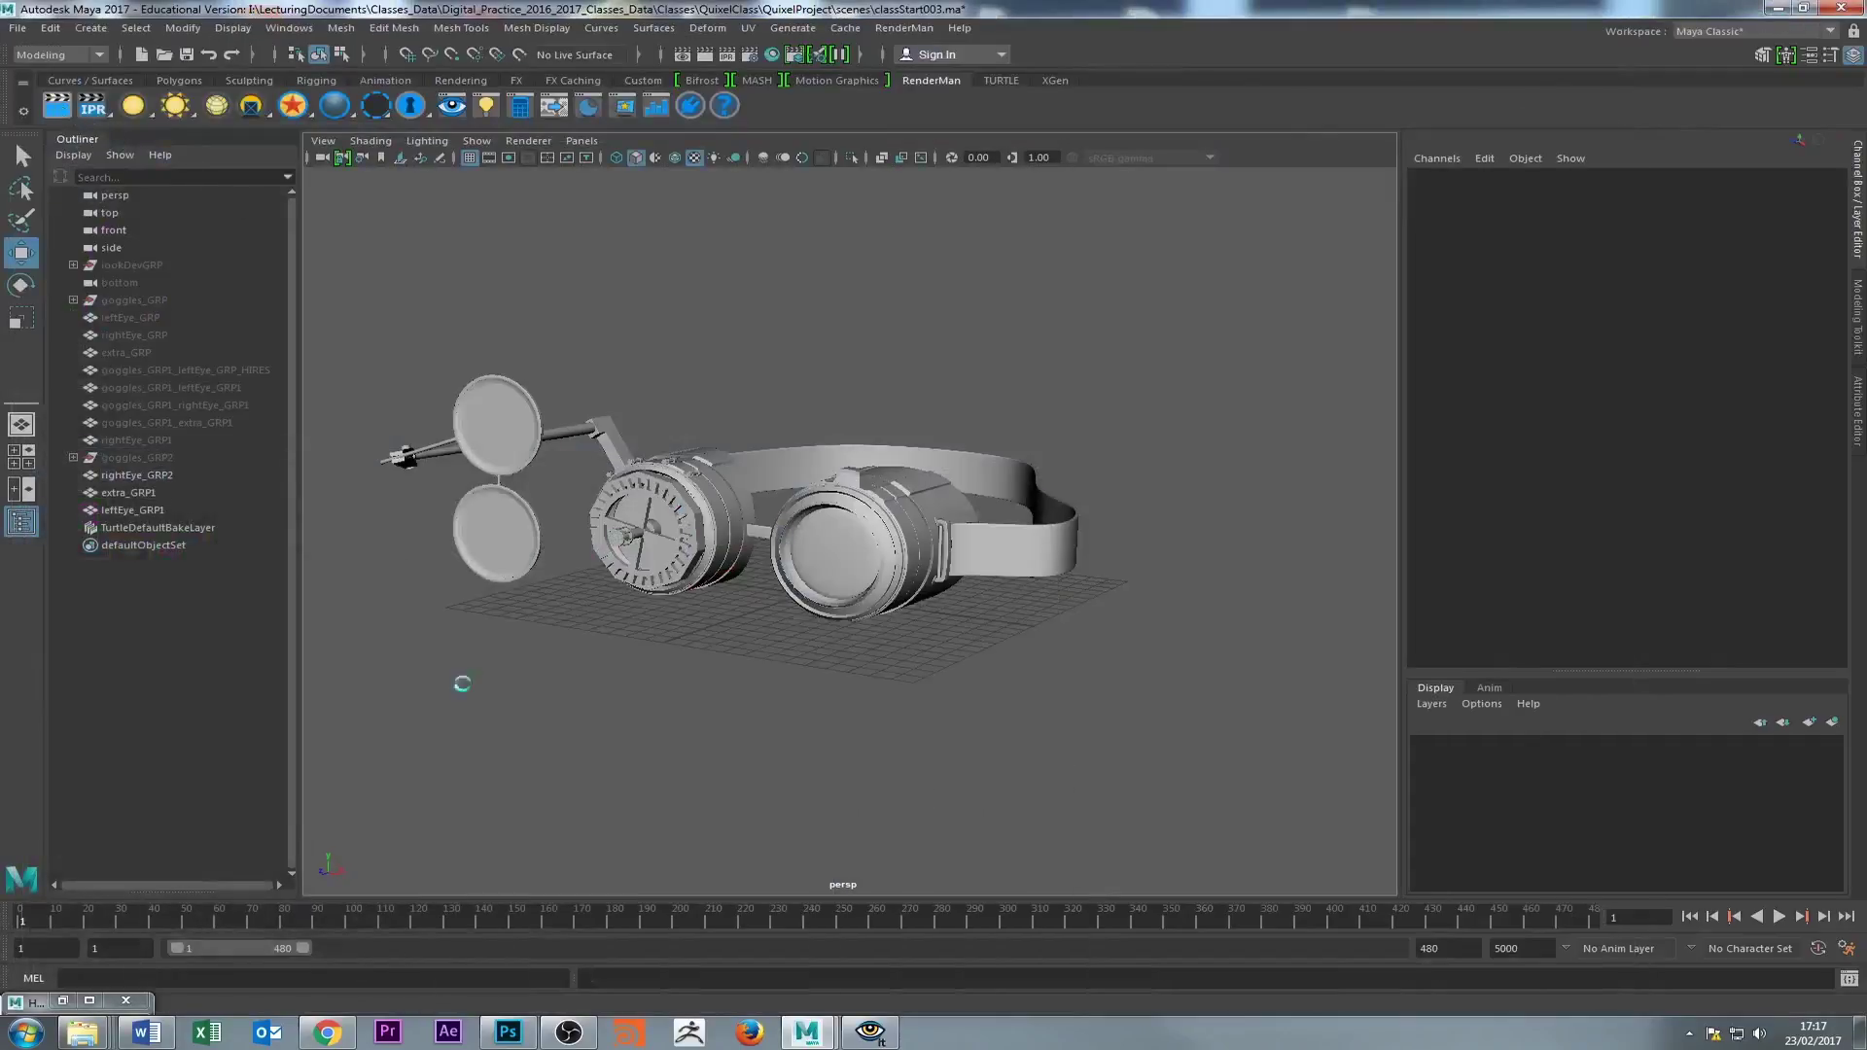
click(870, 1031)
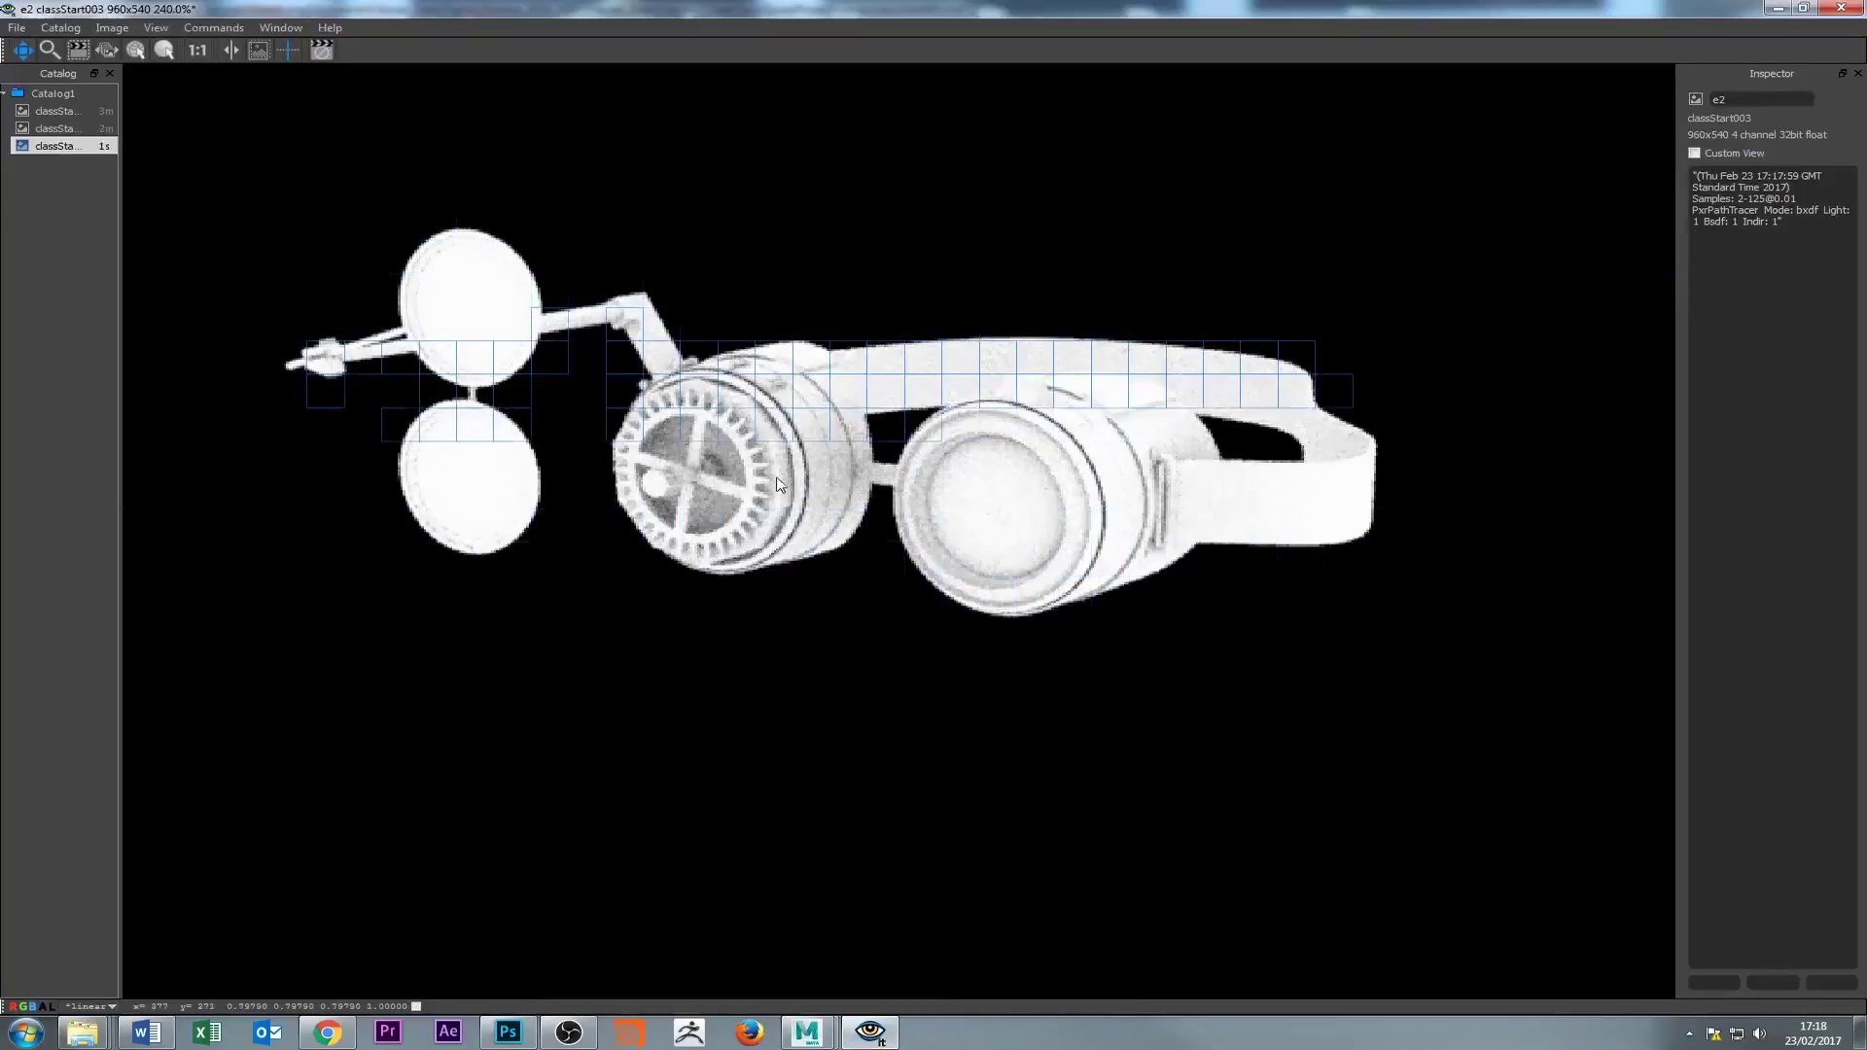
click(1778, 9)
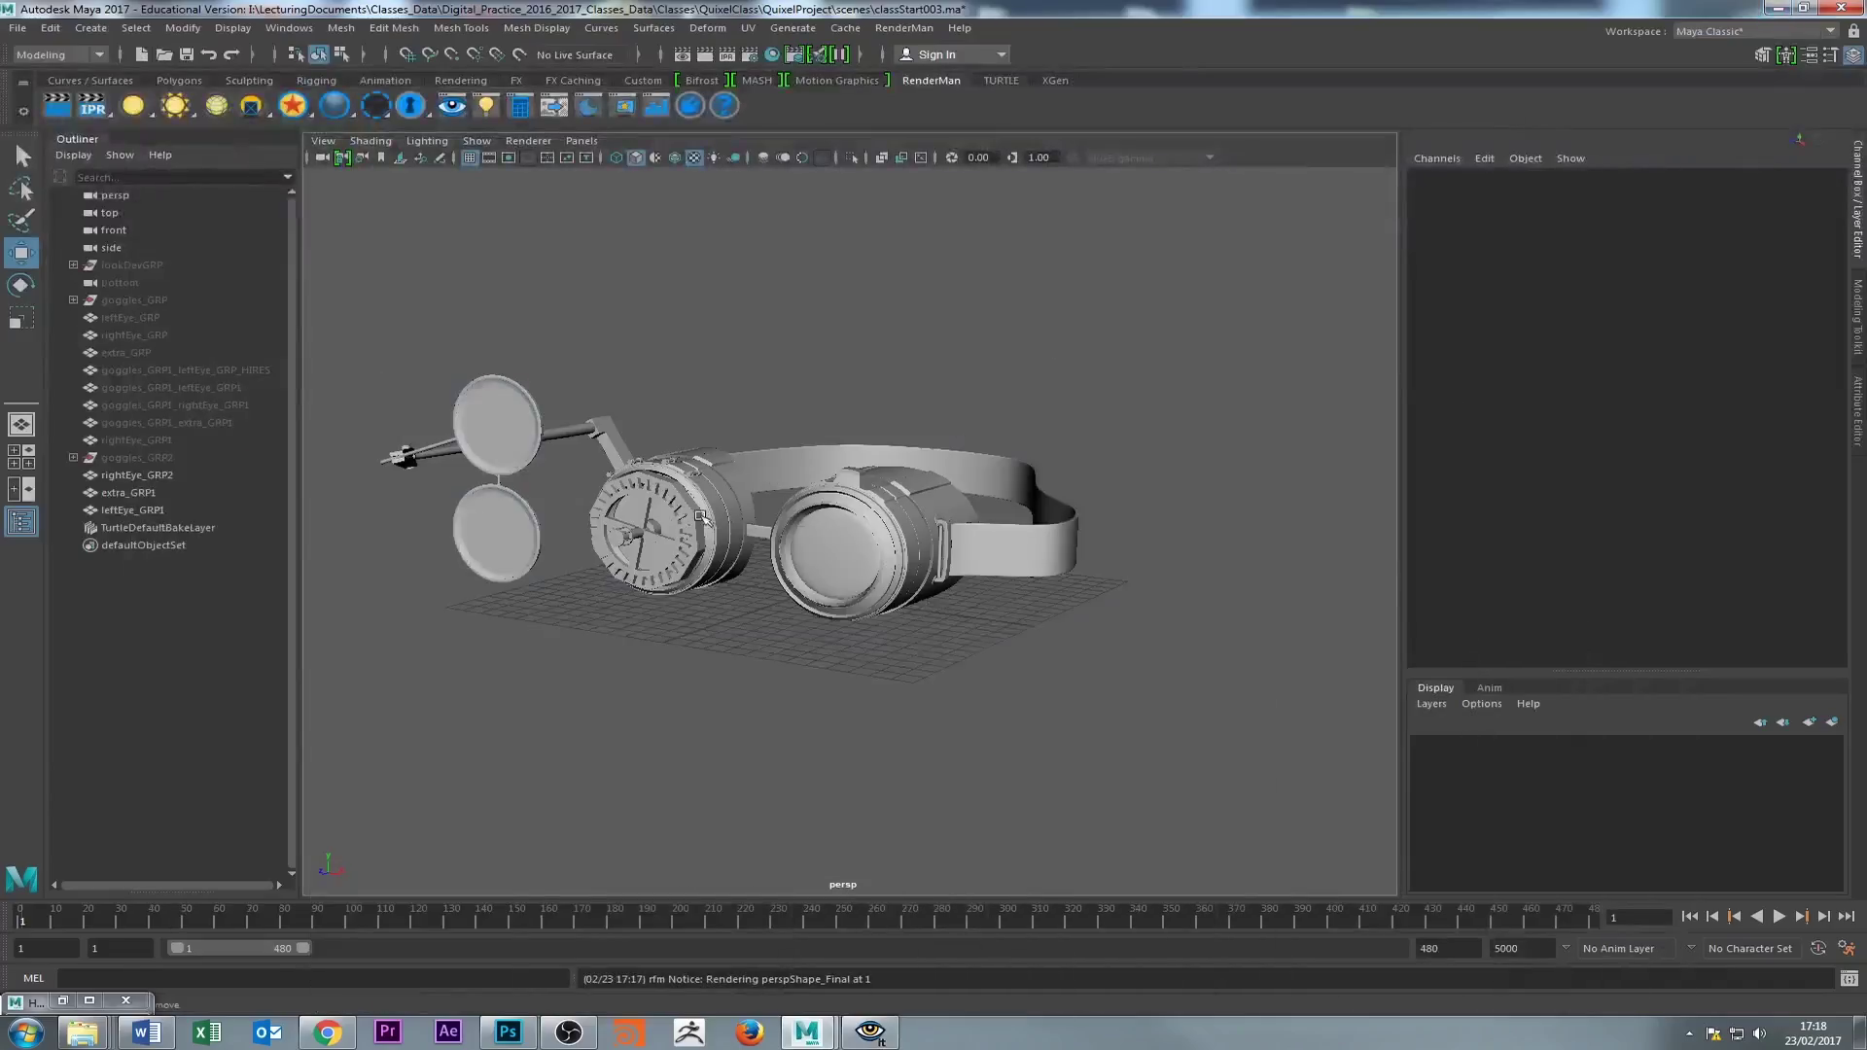
- Hide rightEye_GRP2 and extra_GRP1, then select leftEye_GRP1 and zoom in on it
click(683, 508)
key(h)
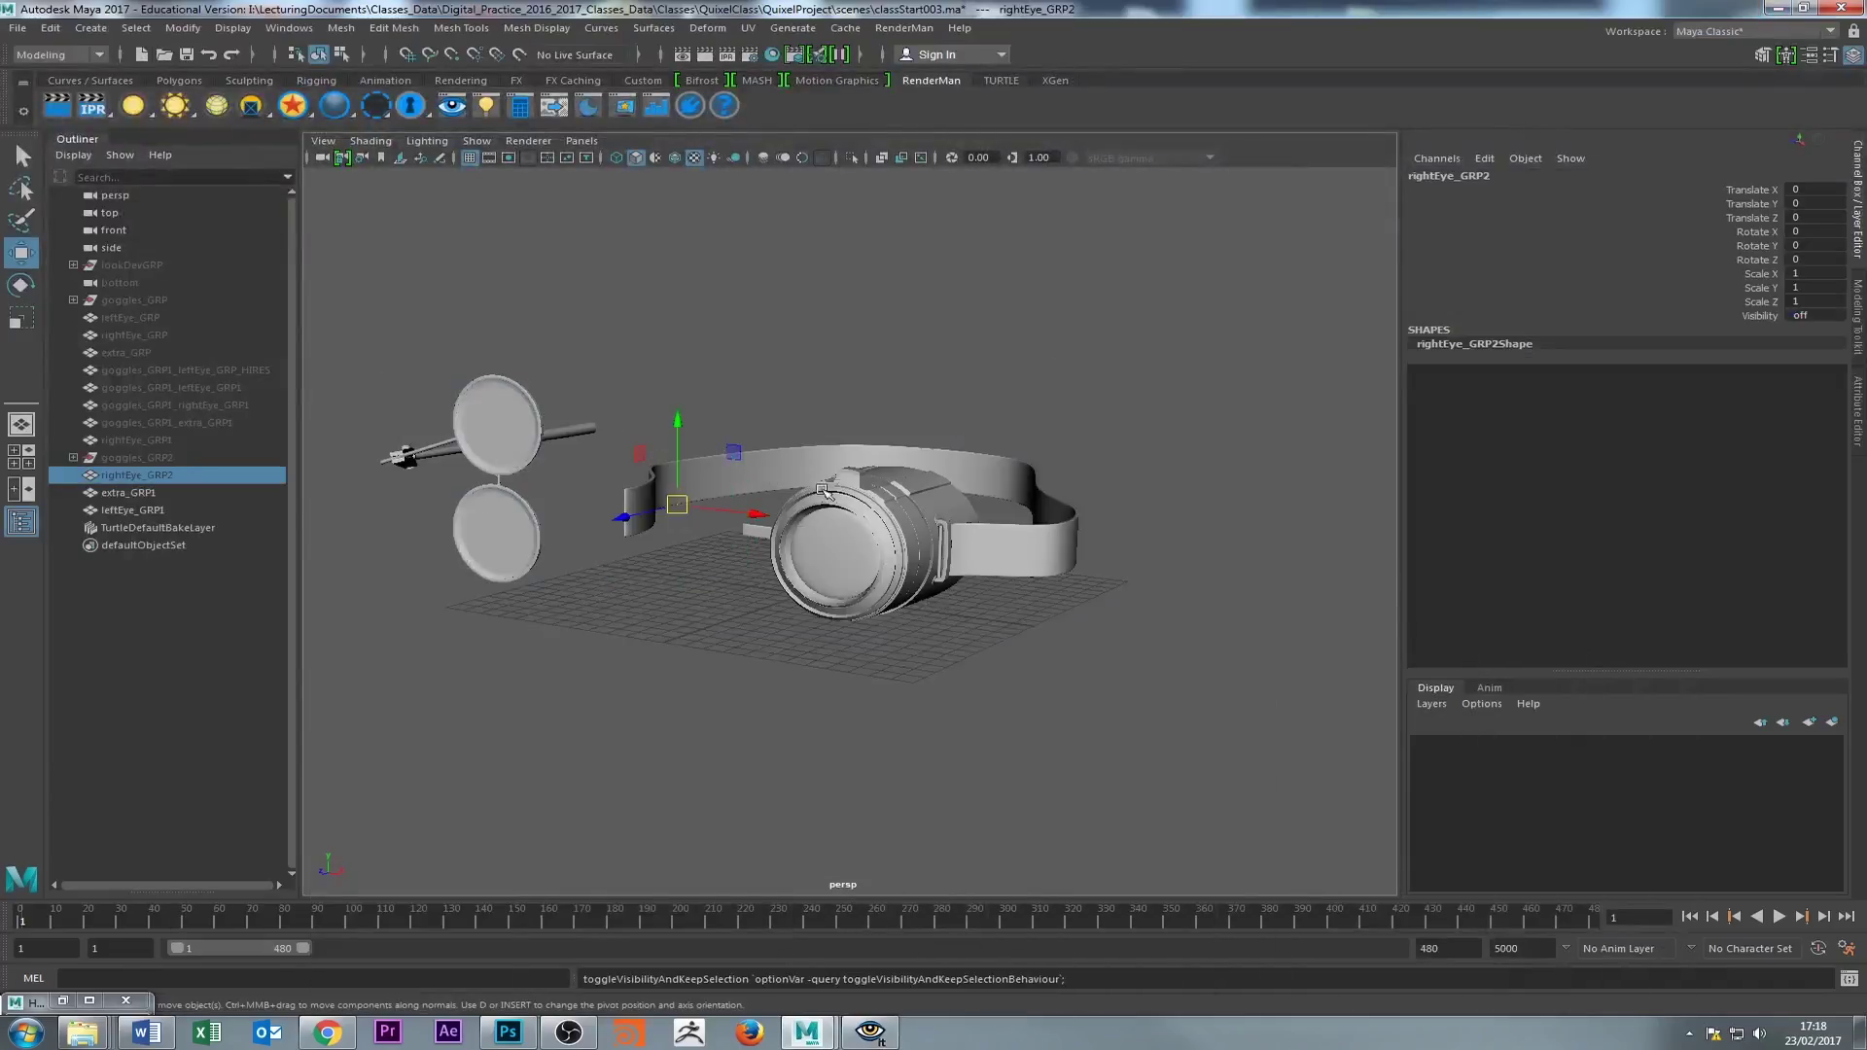
click(840, 457)
key(h)
click(871, 530)
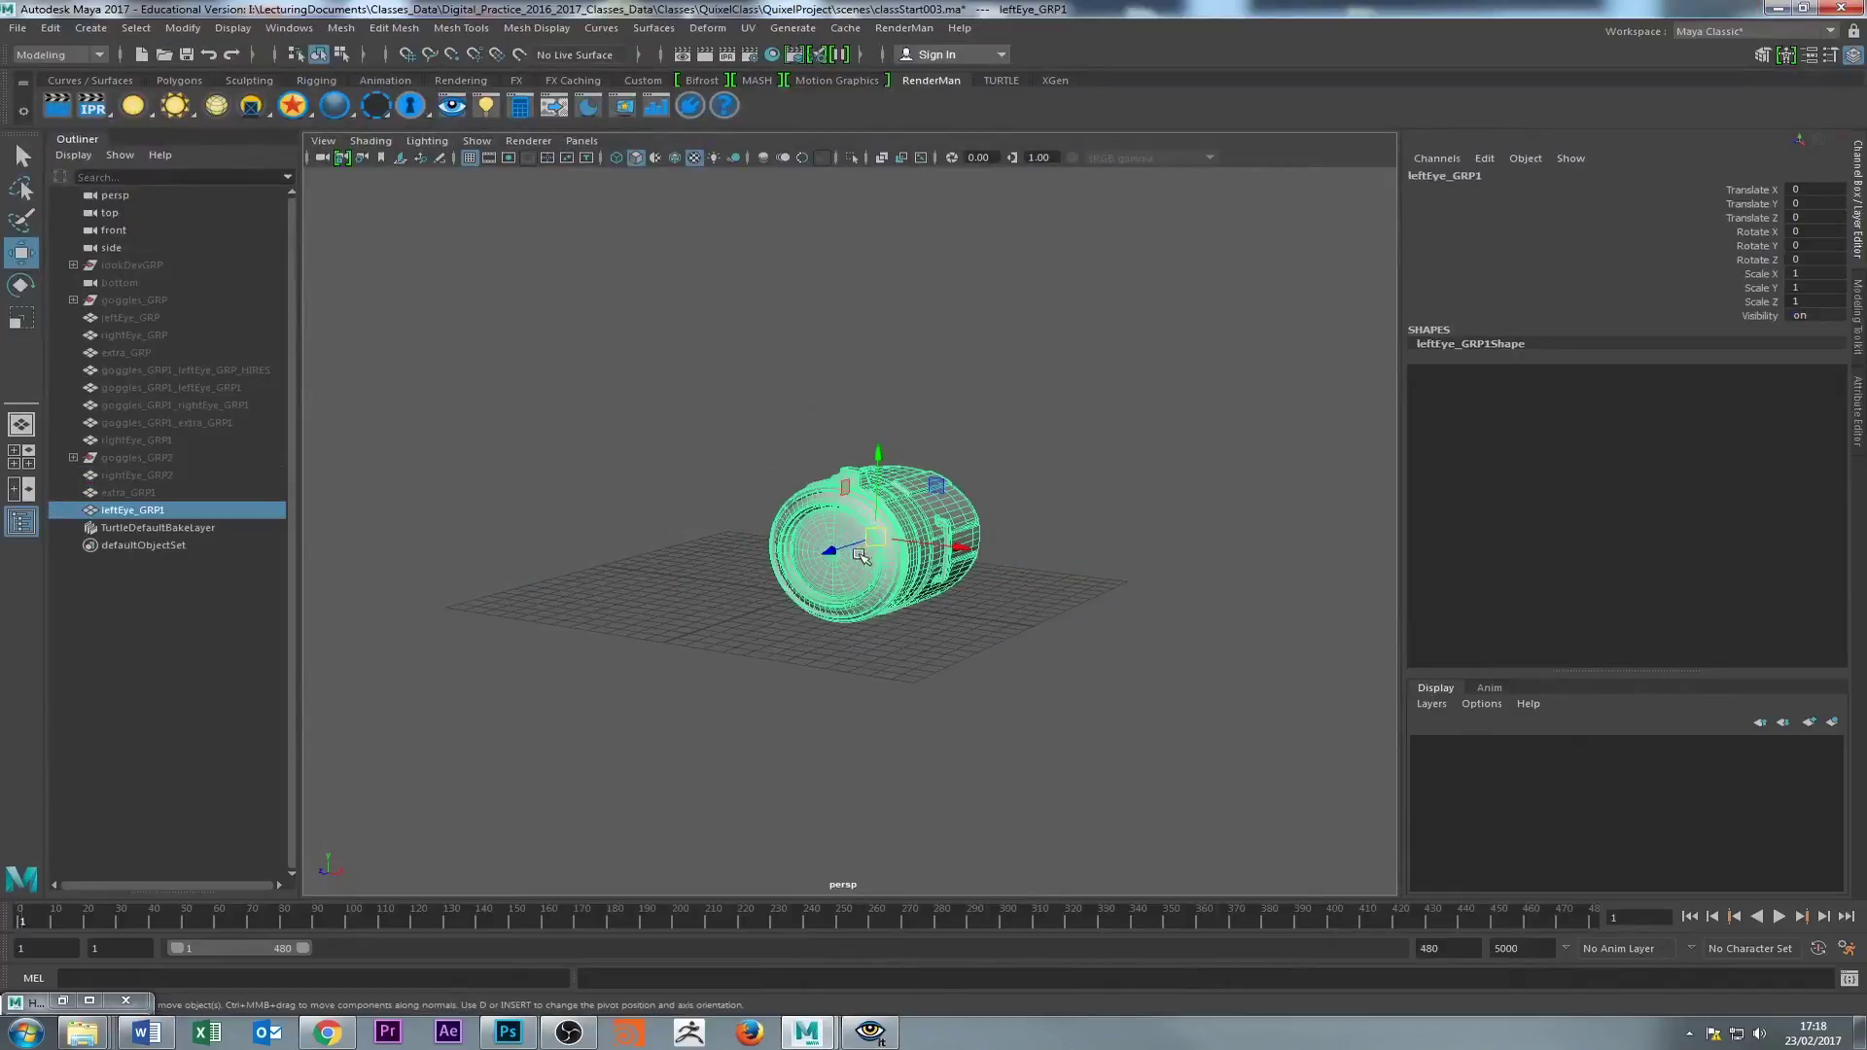
scroll(914, 596, up, 3)
scroll(869, 641, up, 2)
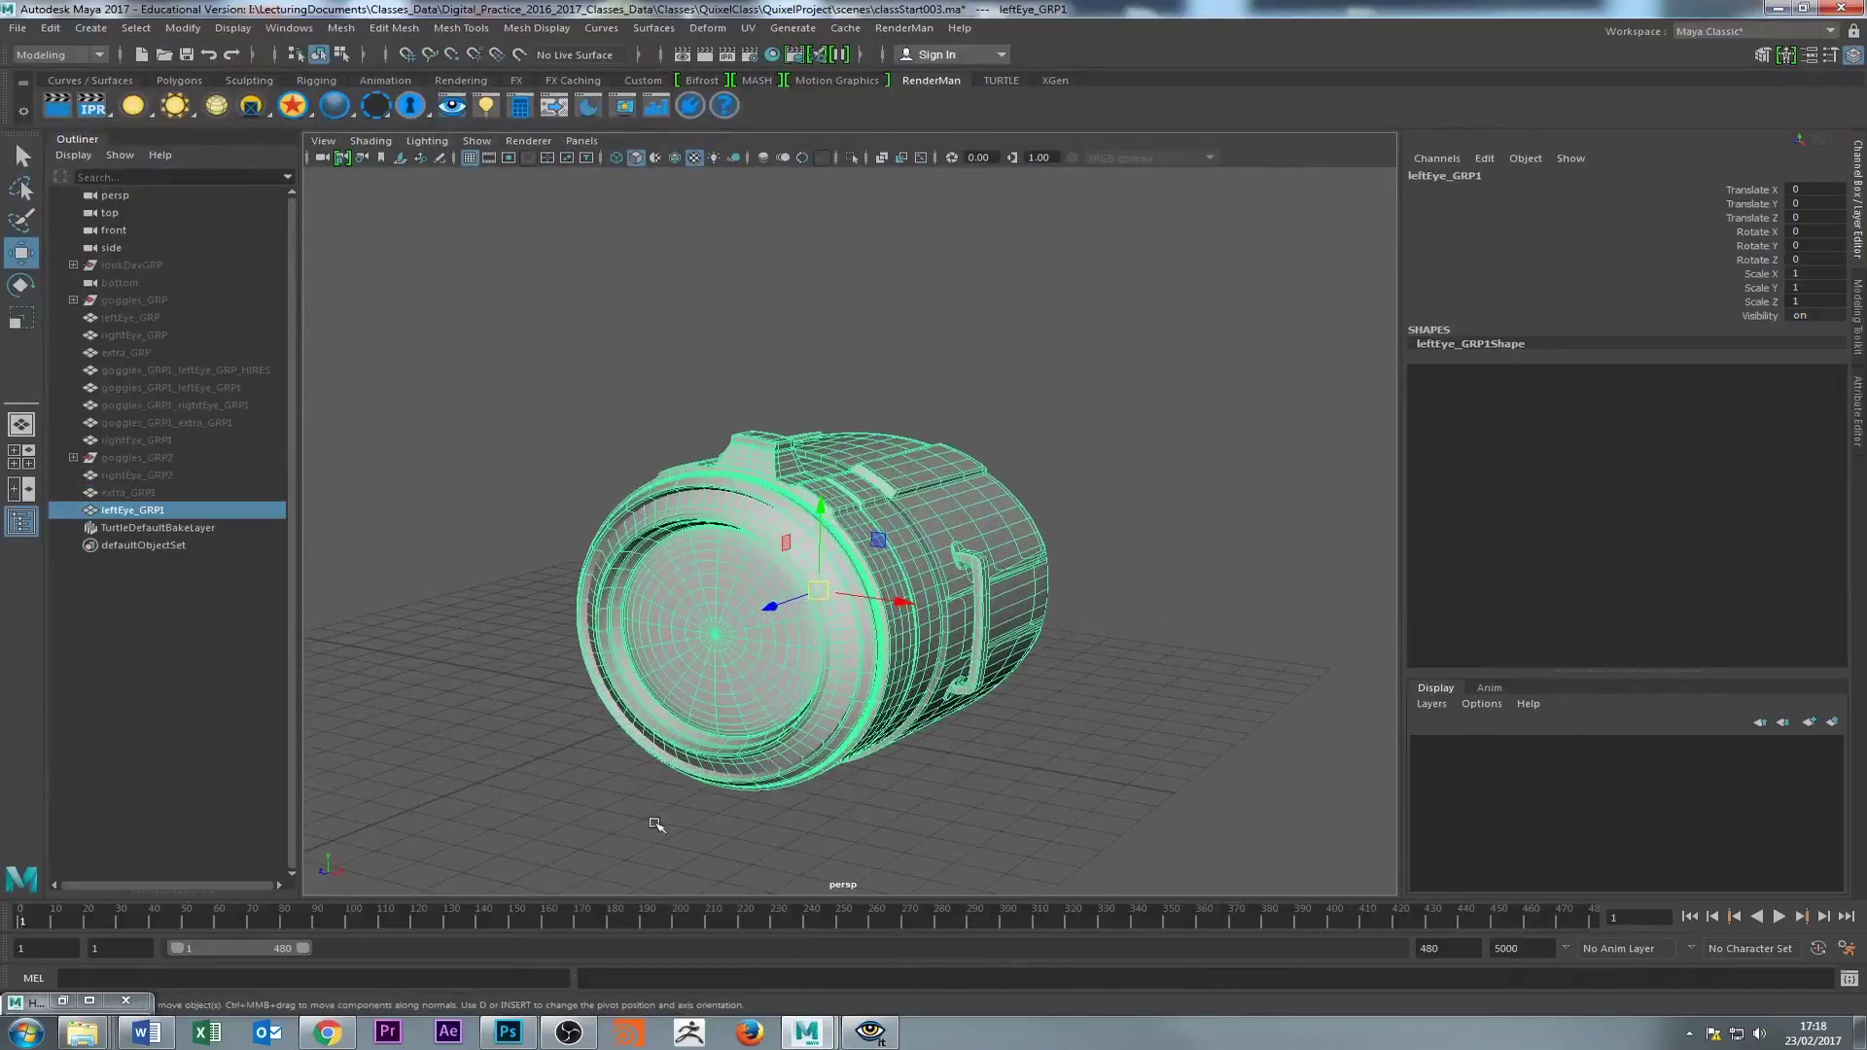
mouse_move(78, 1033)
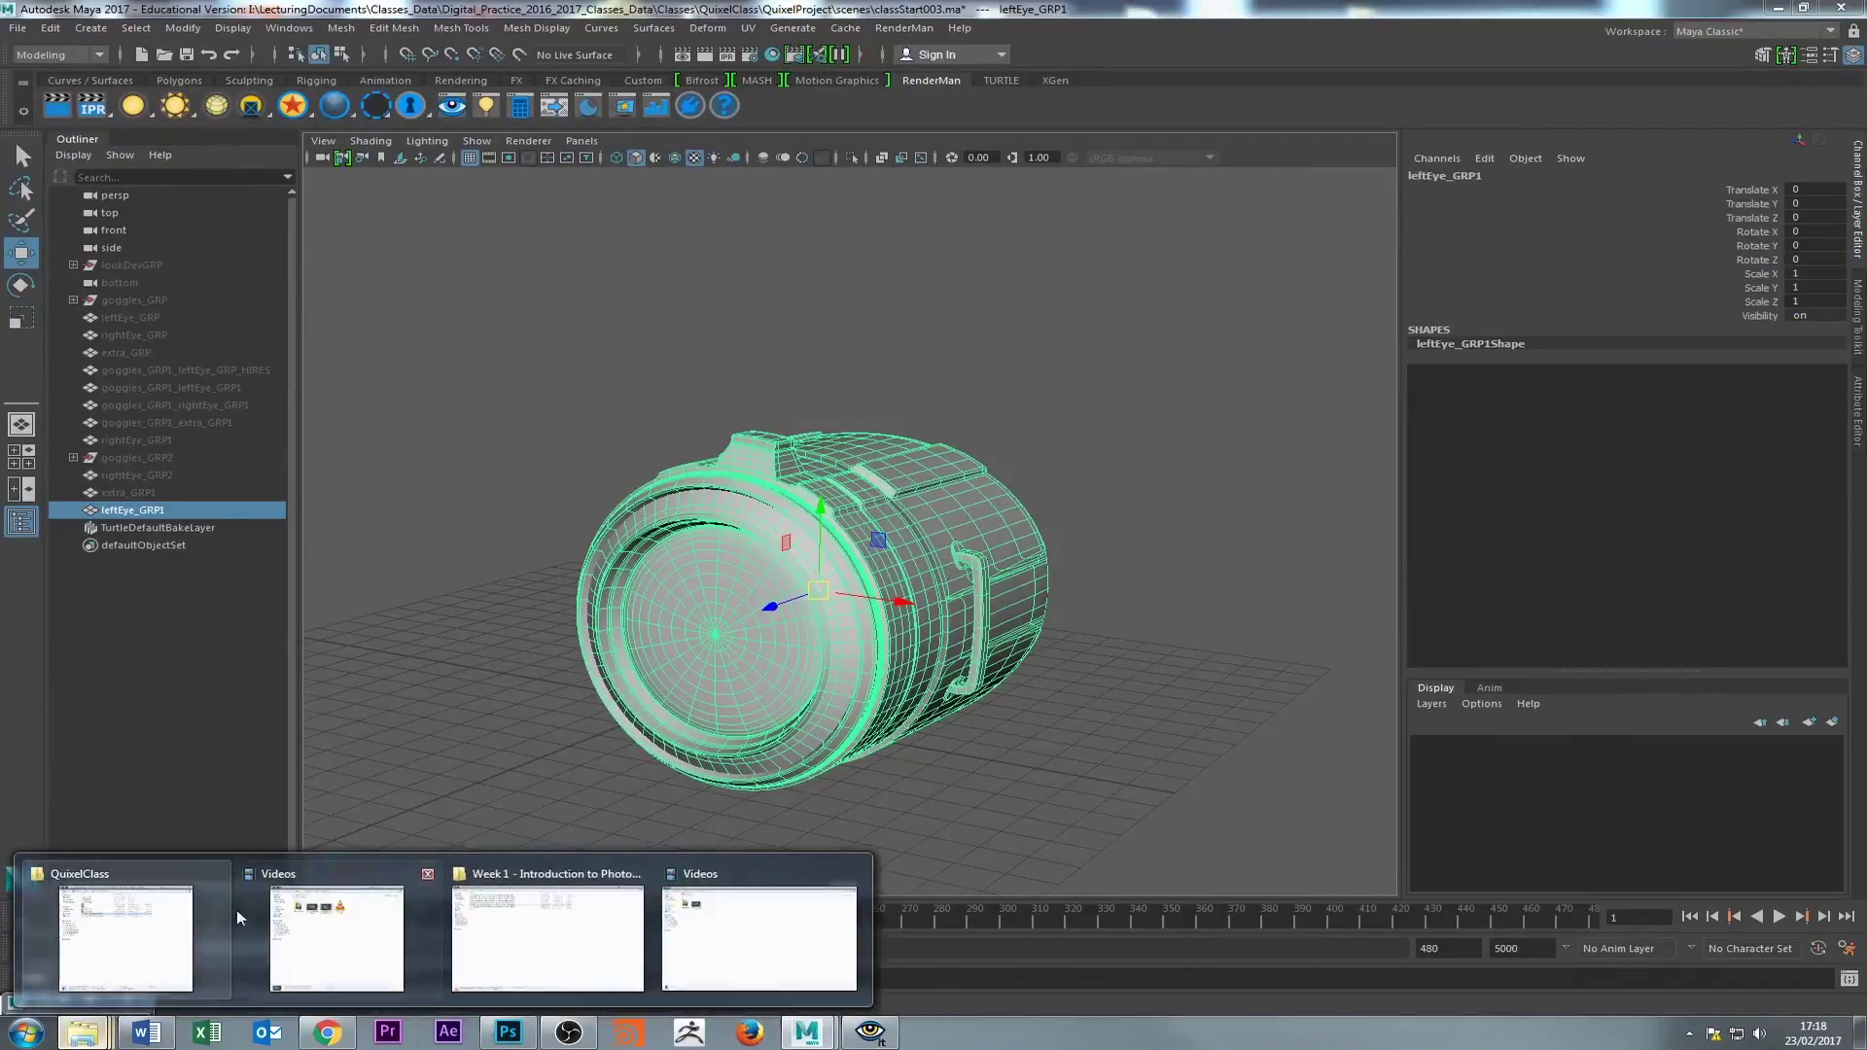
- Browse to QuixelClass > QuixelProject > sourceimages, finding only .mayaSwatches and 3dPaintTextures, then minimize Explorer
mouse_move(172, 936)
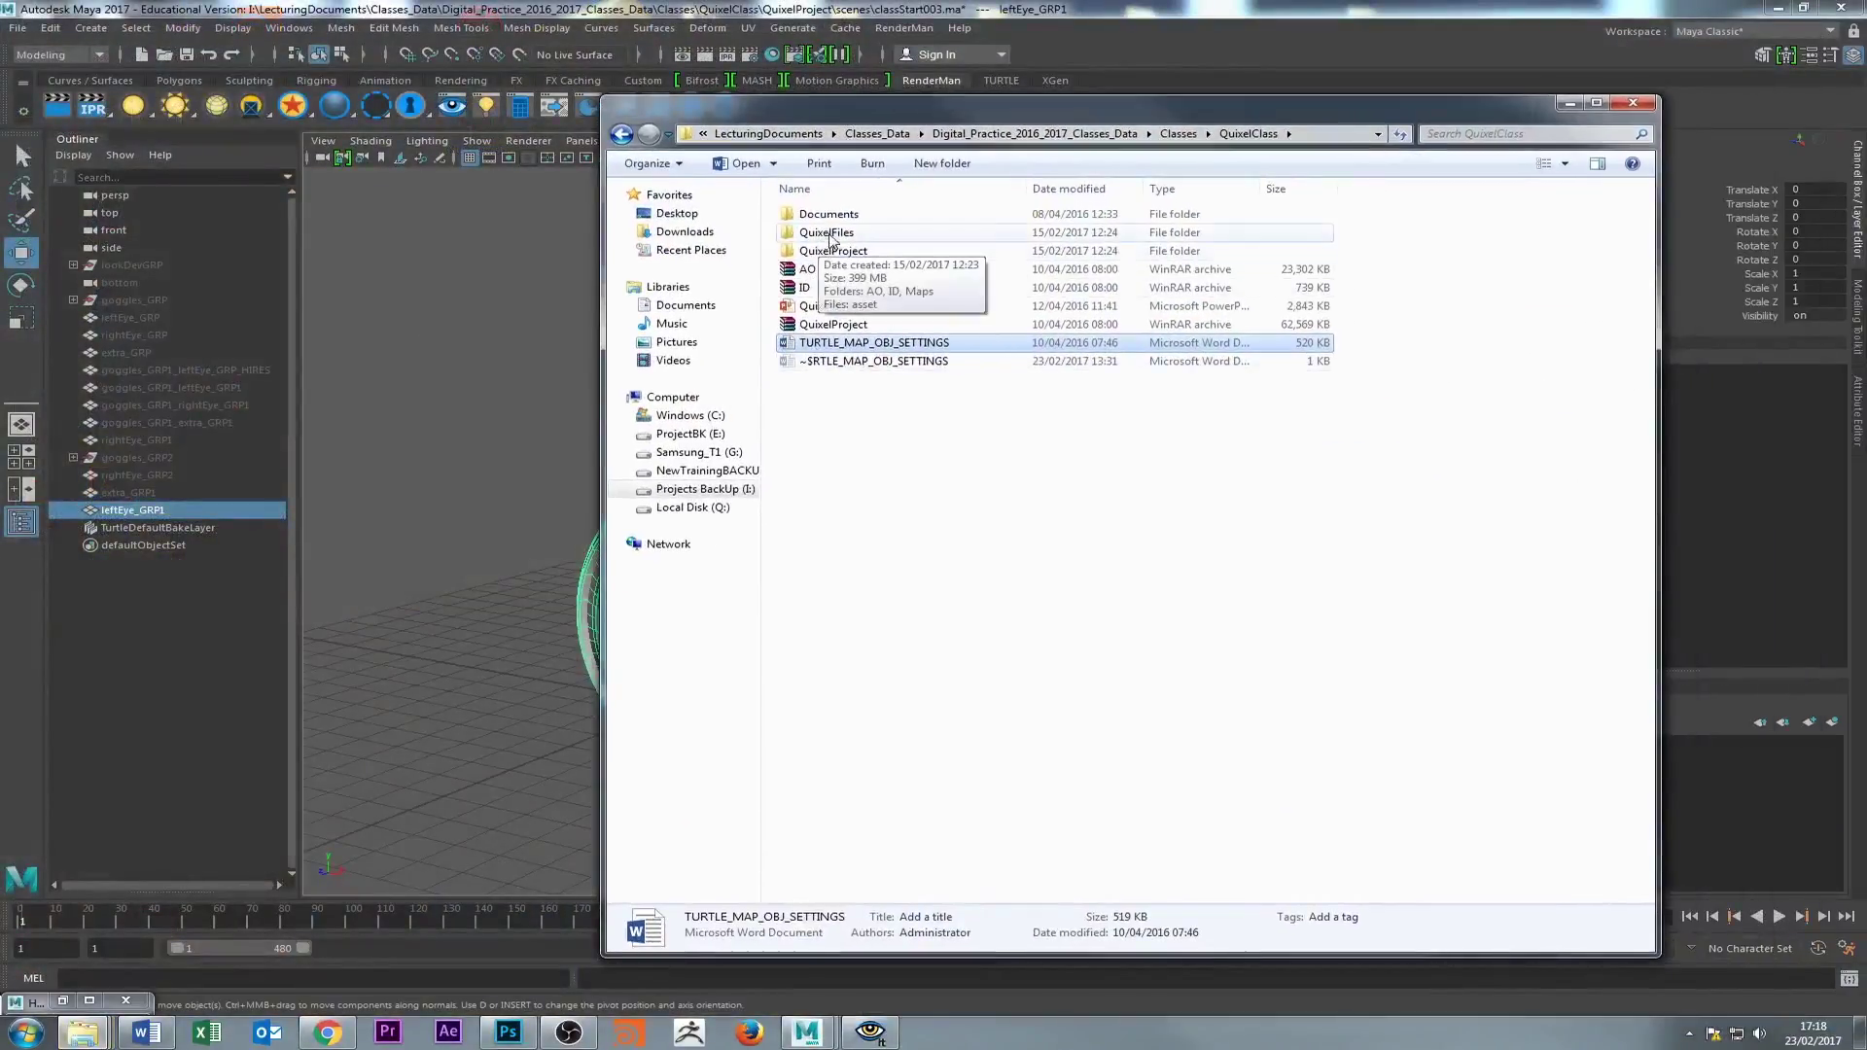
double_click(832, 251)
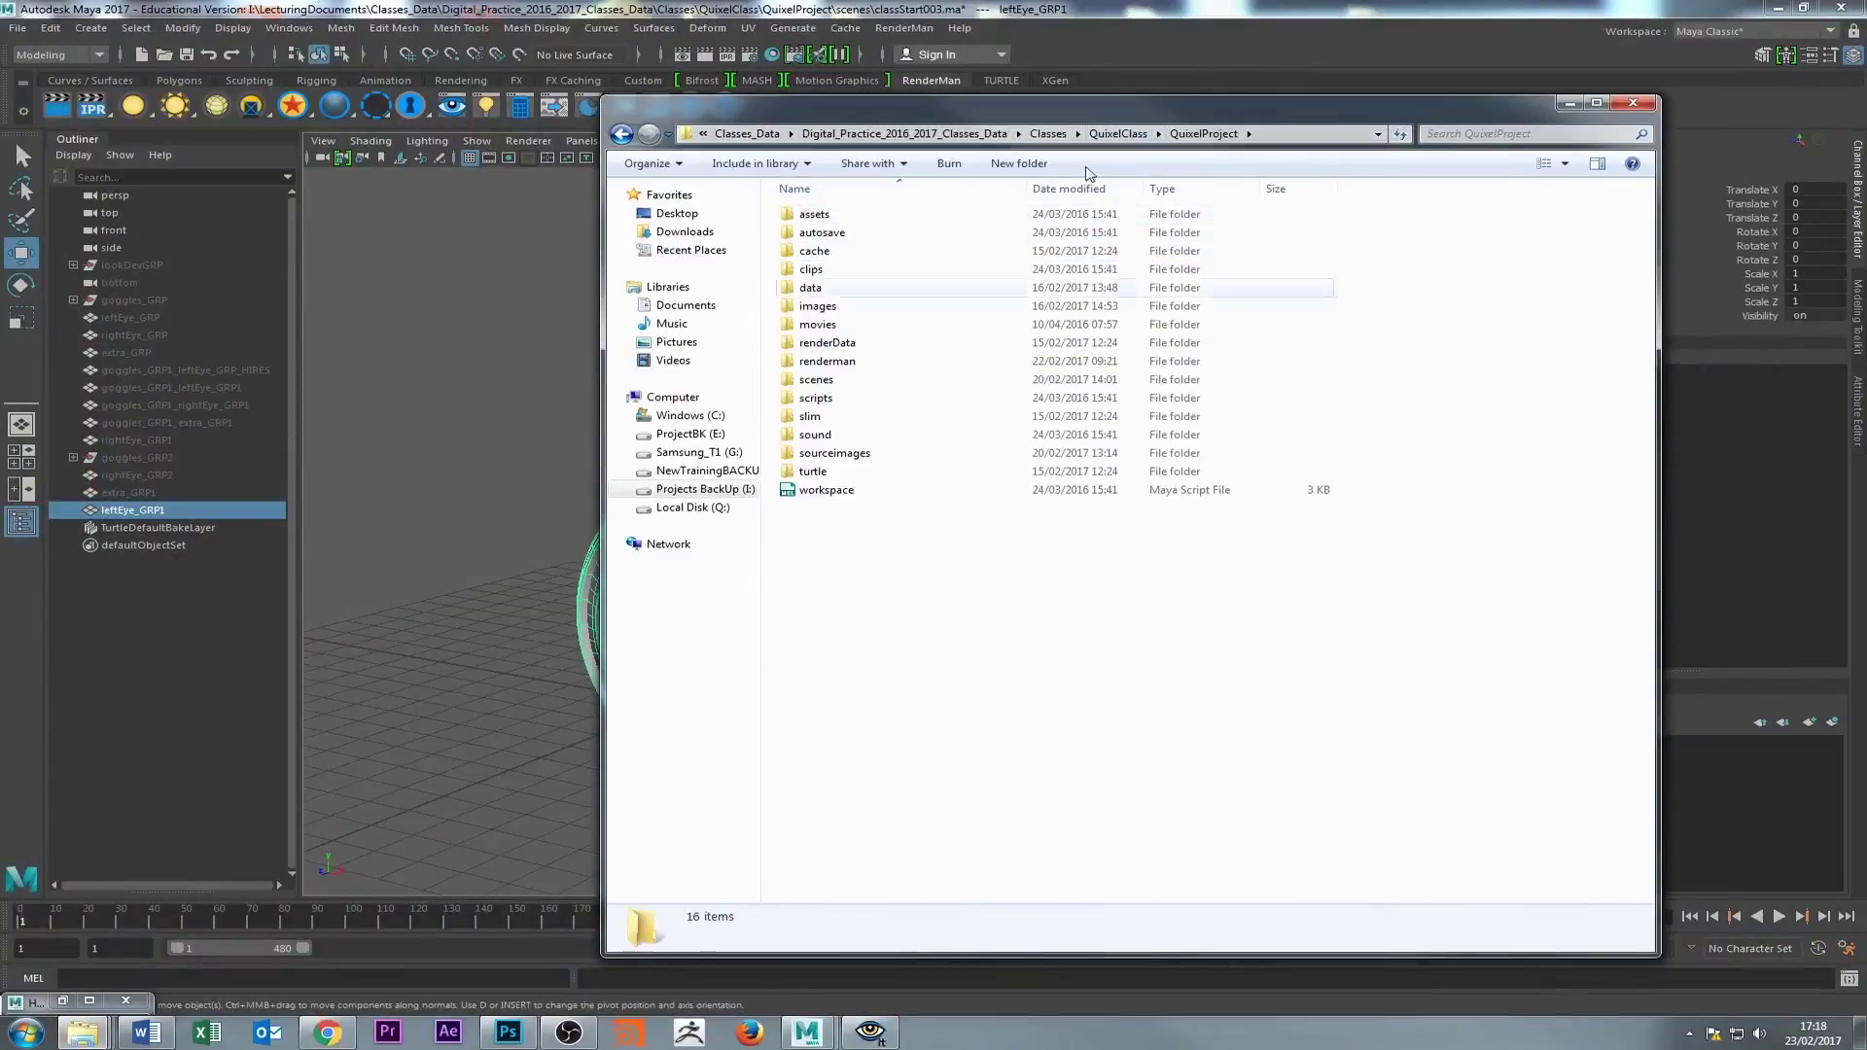
double_click(817, 380)
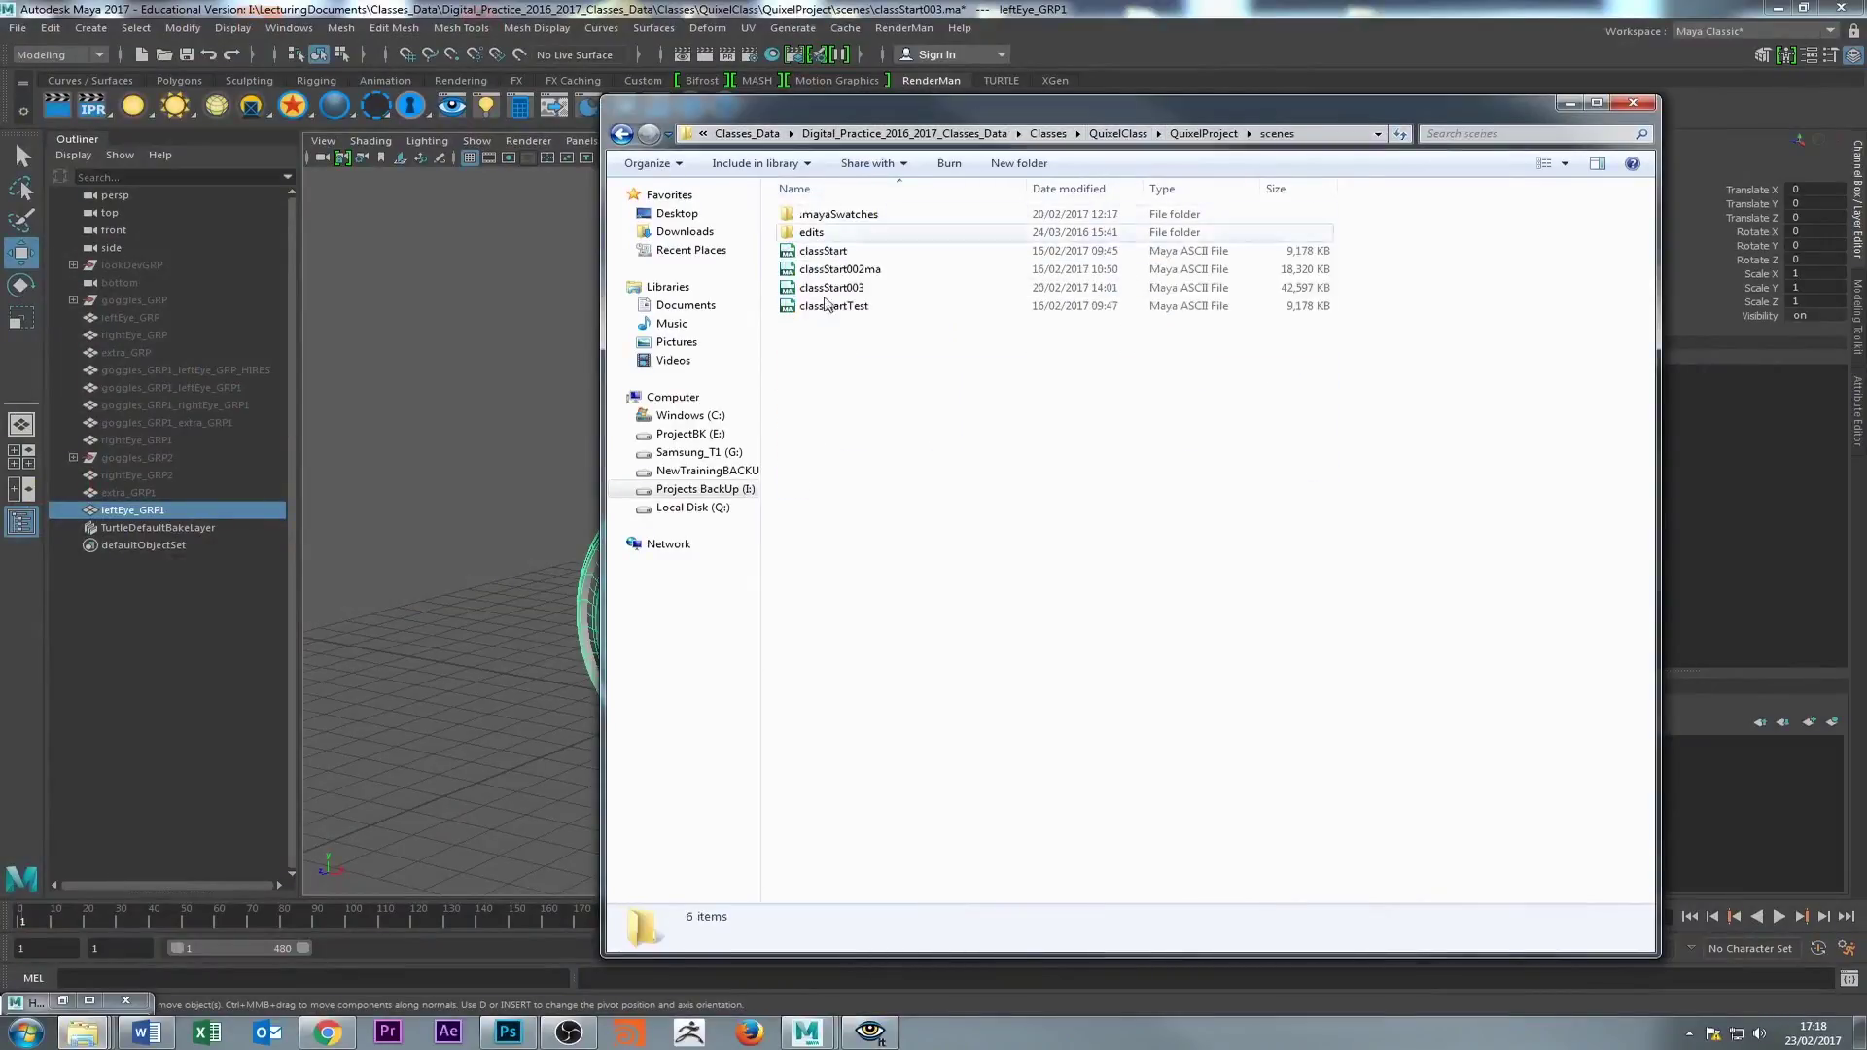
click(1049, 133)
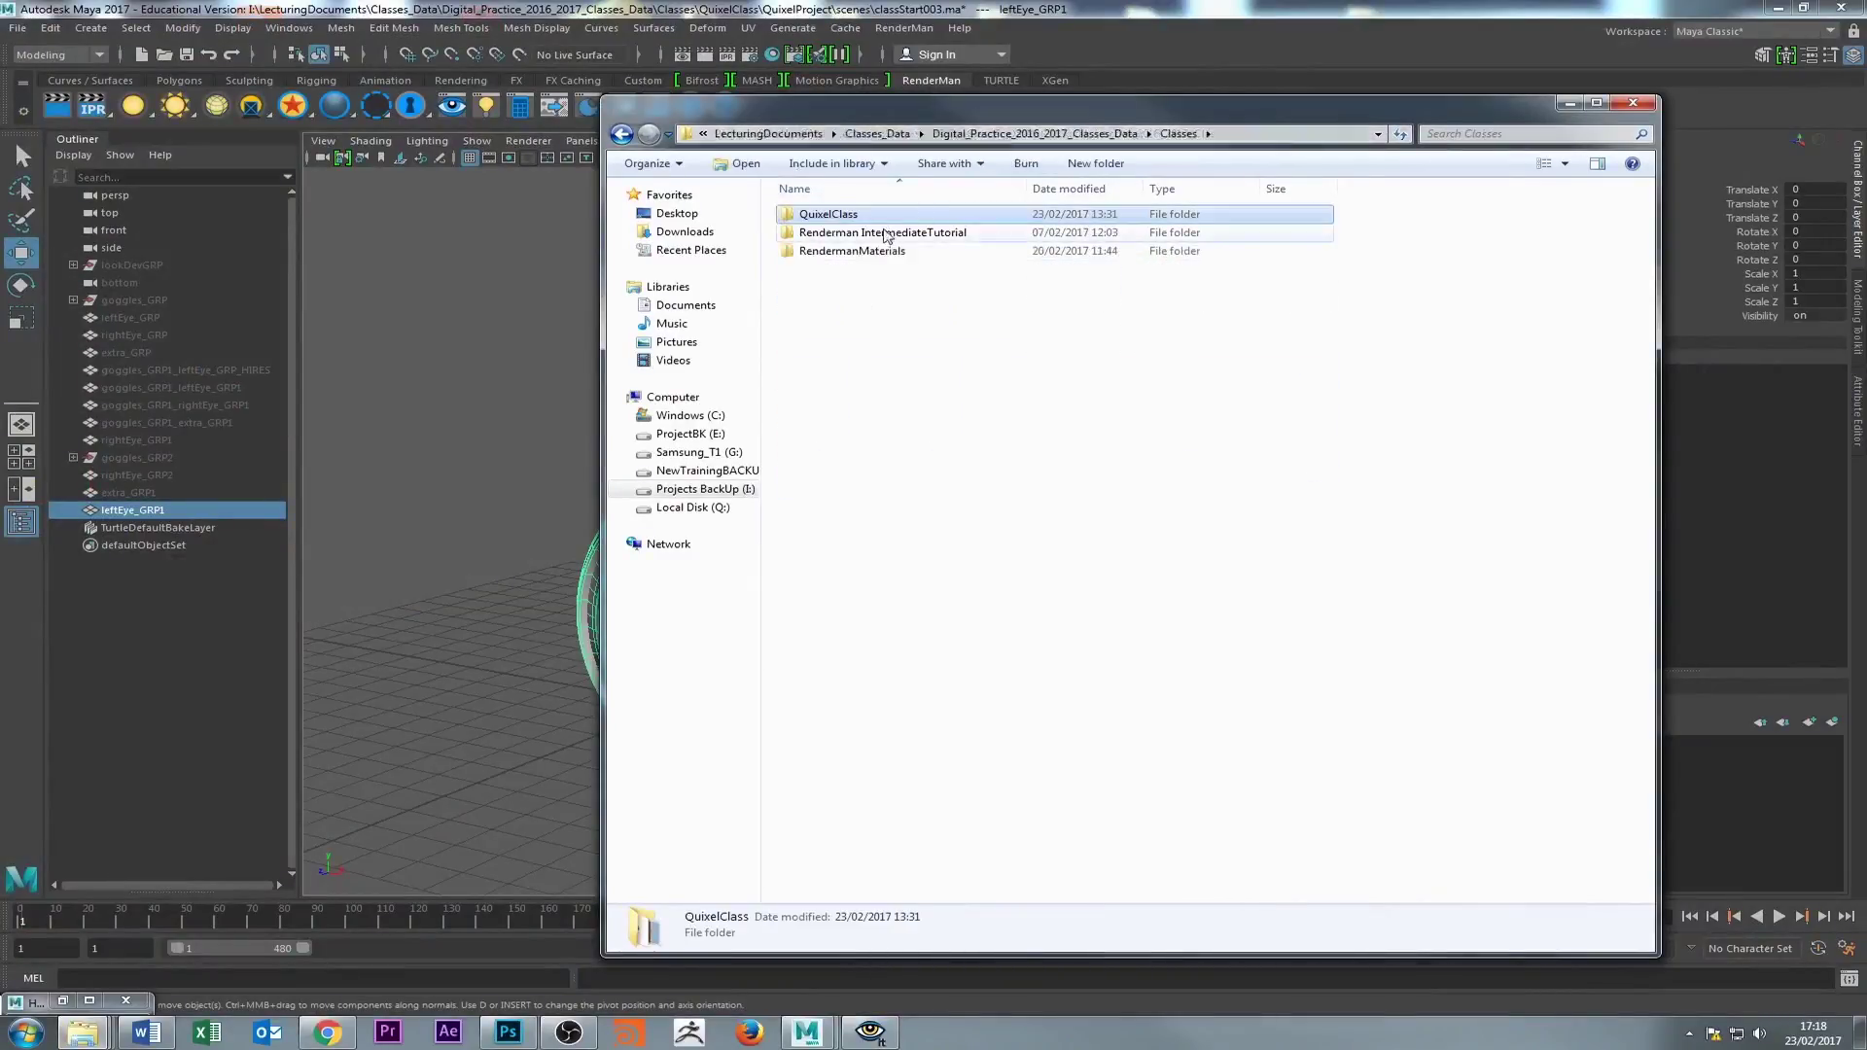
double_click(834, 216)
double_click(828, 251)
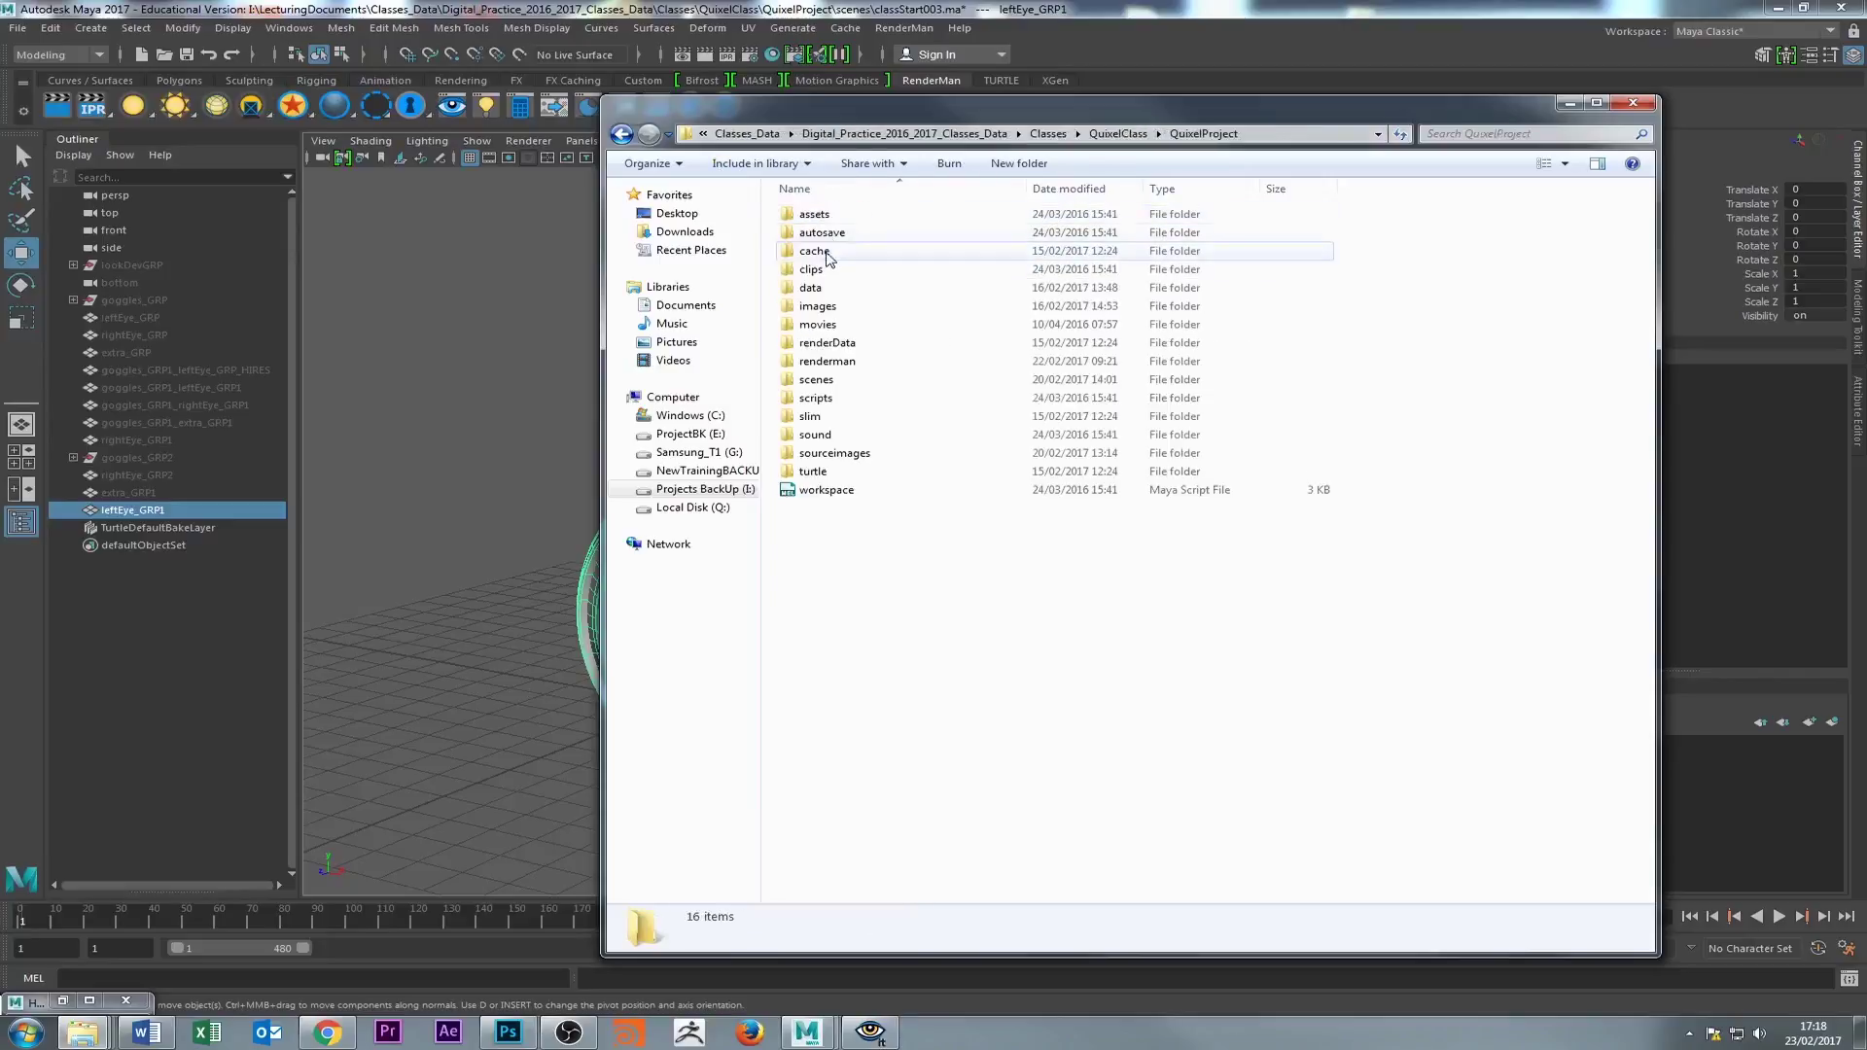
double_click(835, 453)
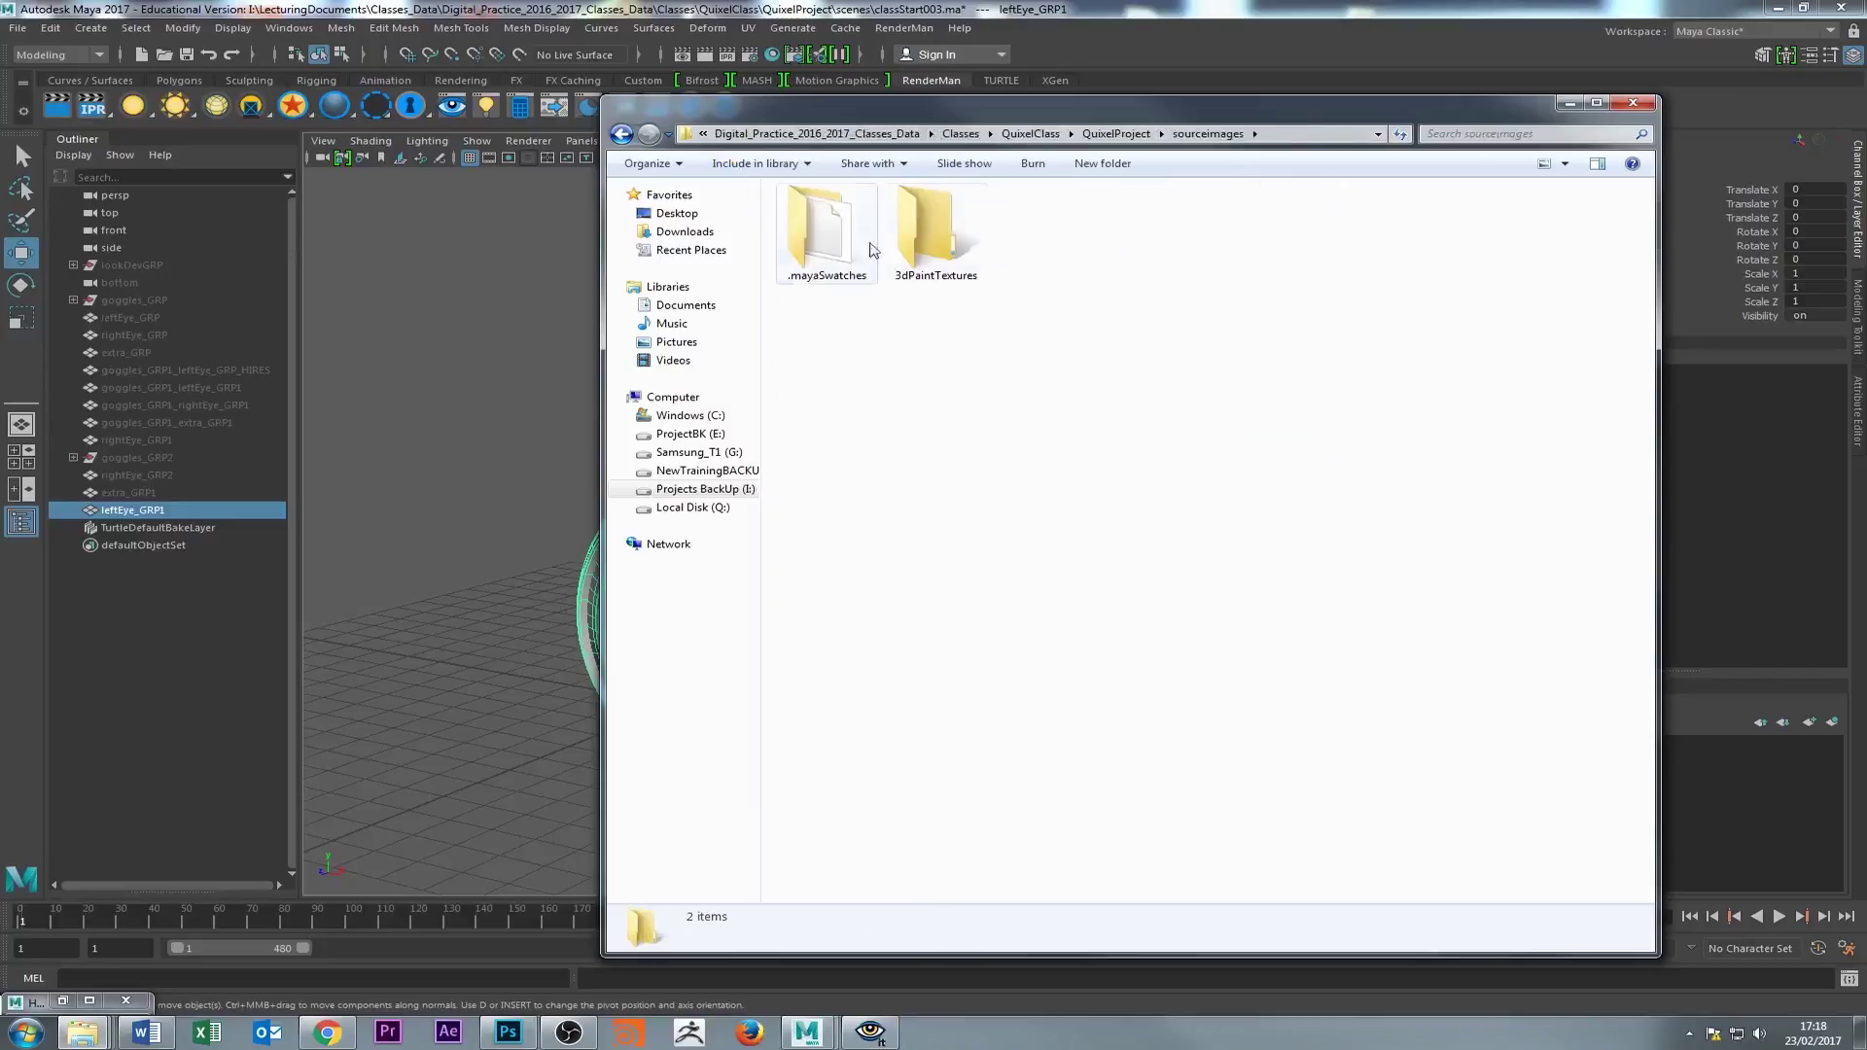
click(1569, 104)
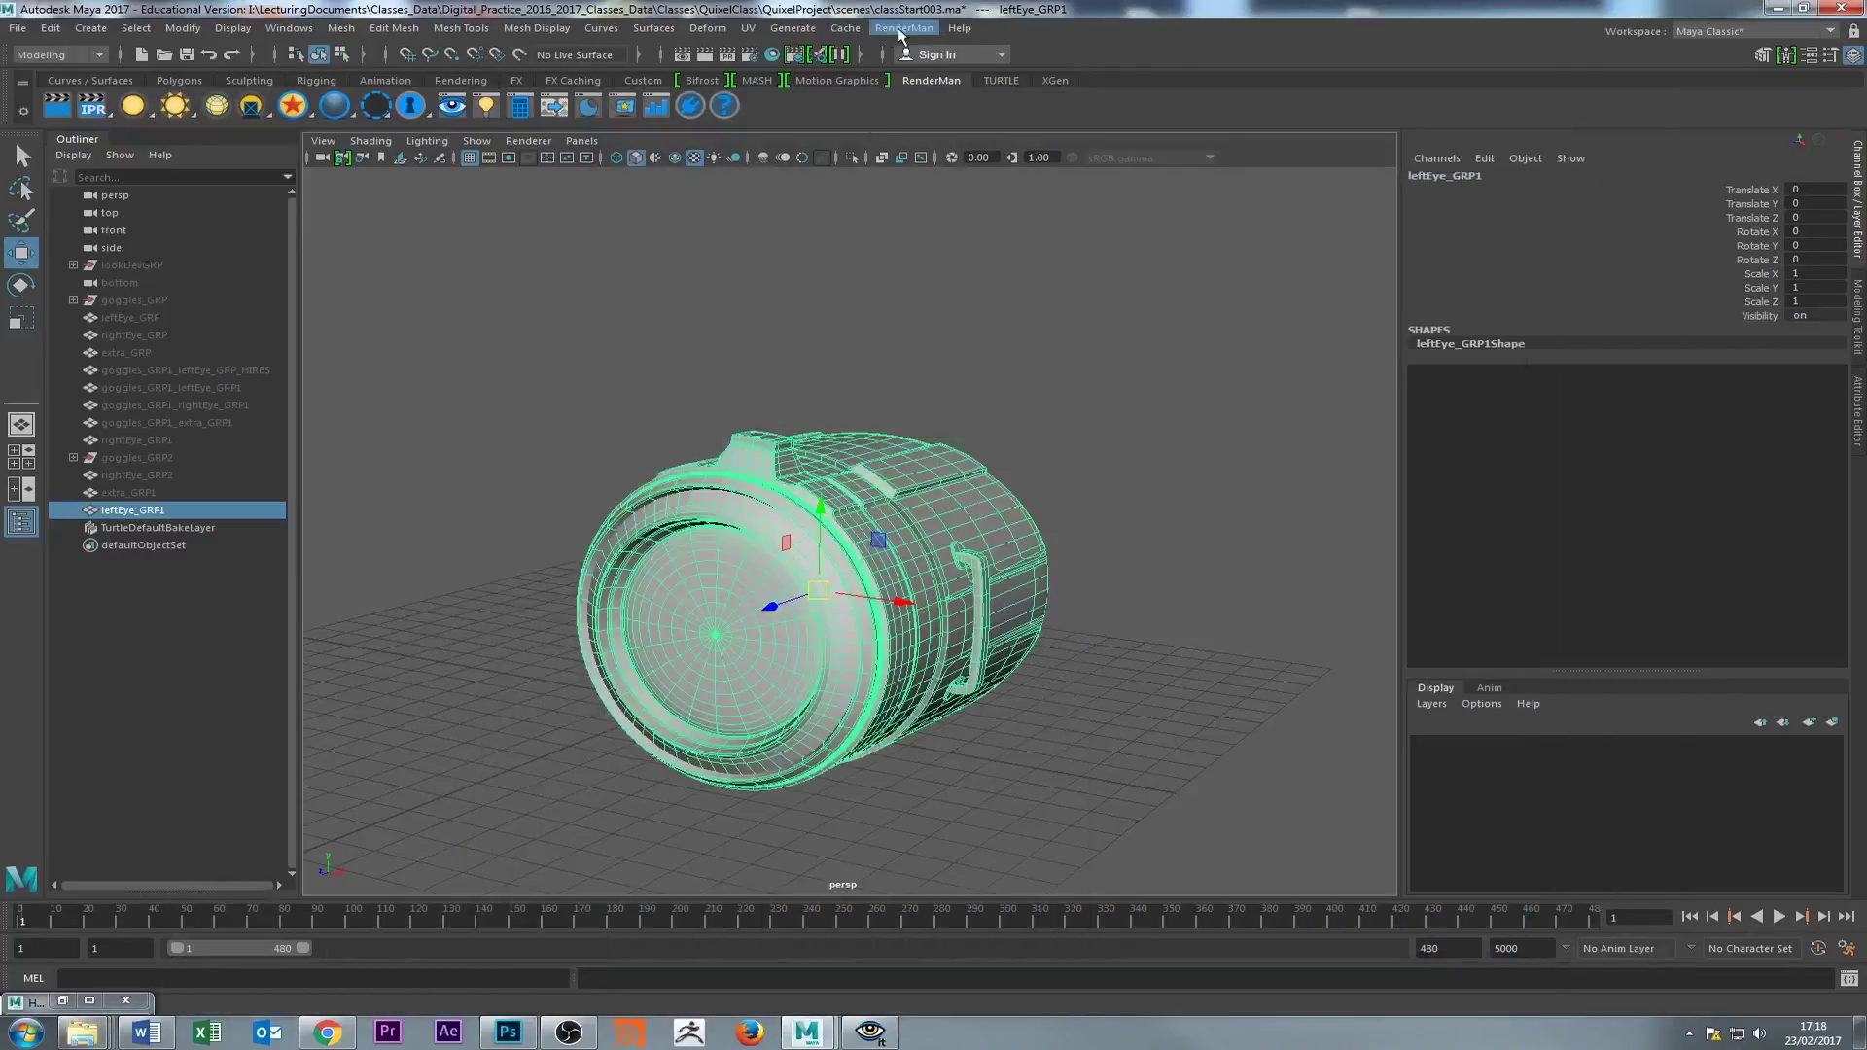
- Run RenderMan > Bake Render to spool the leftEye_GRP1 bake job in LocalQueue
click(903, 29)
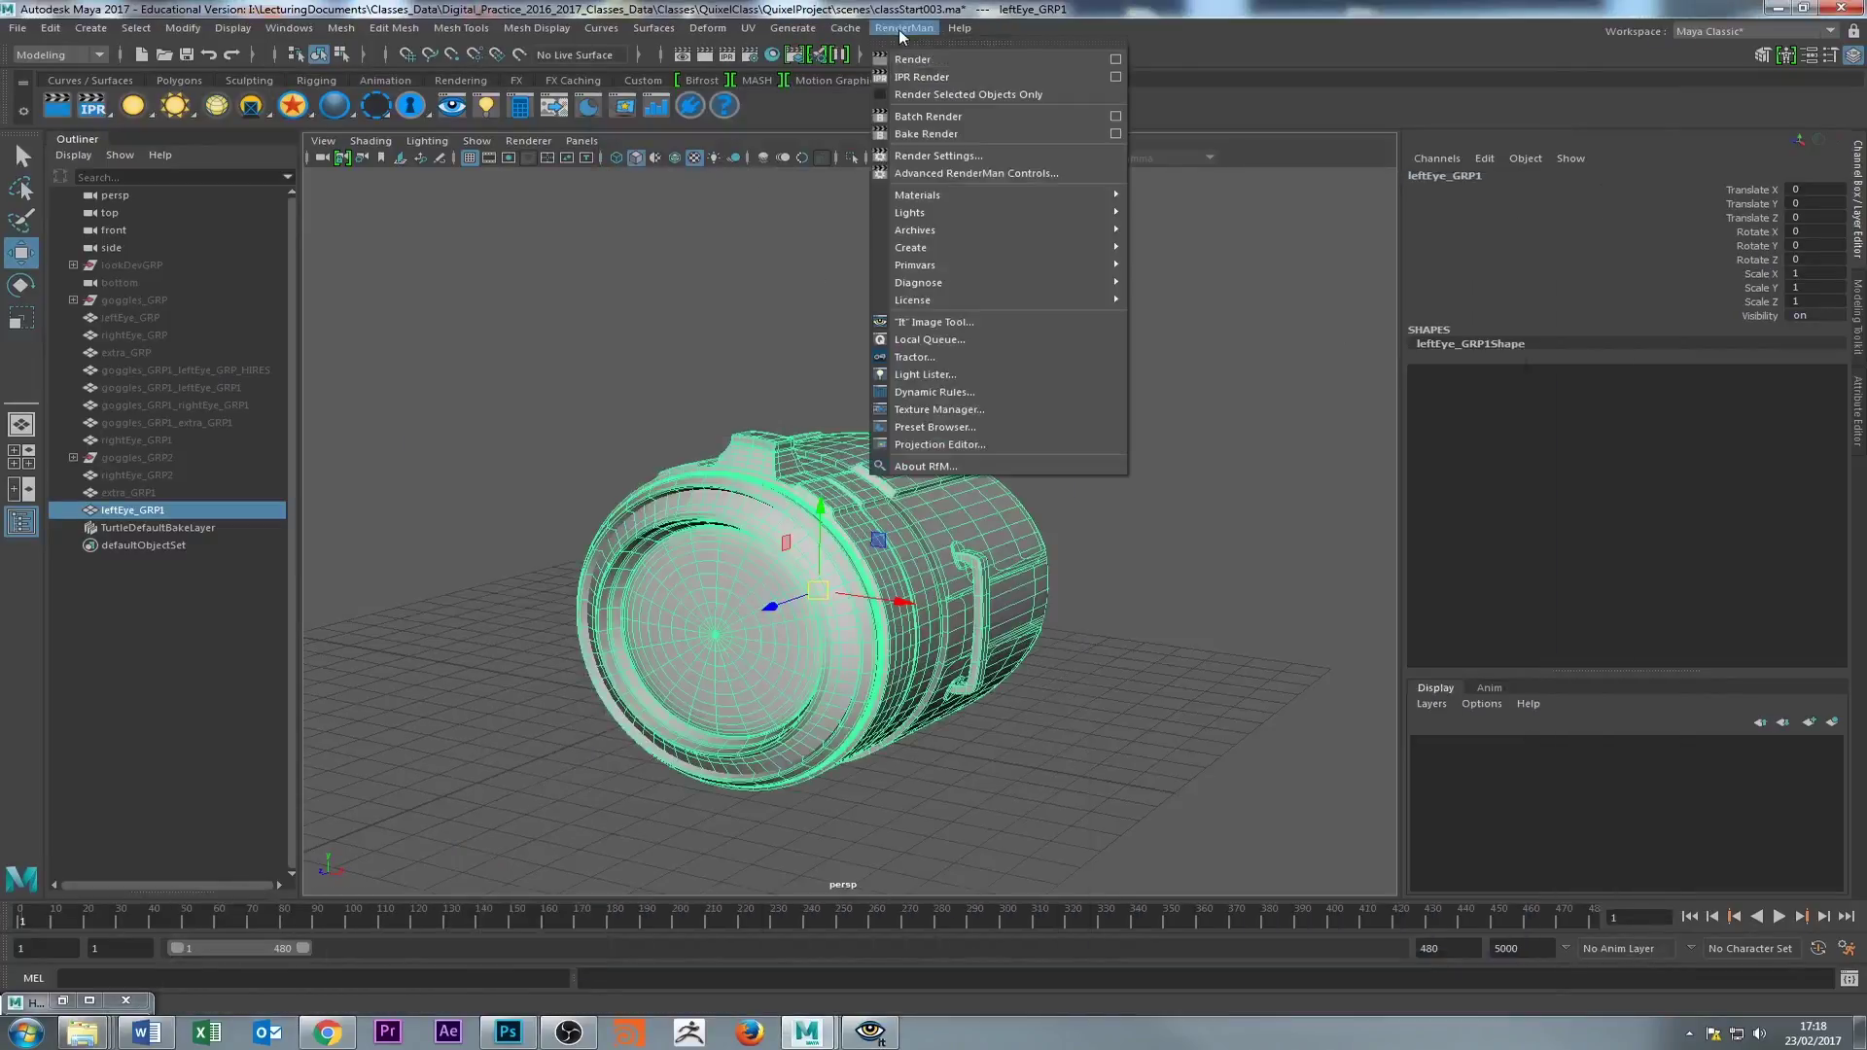
click(938, 133)
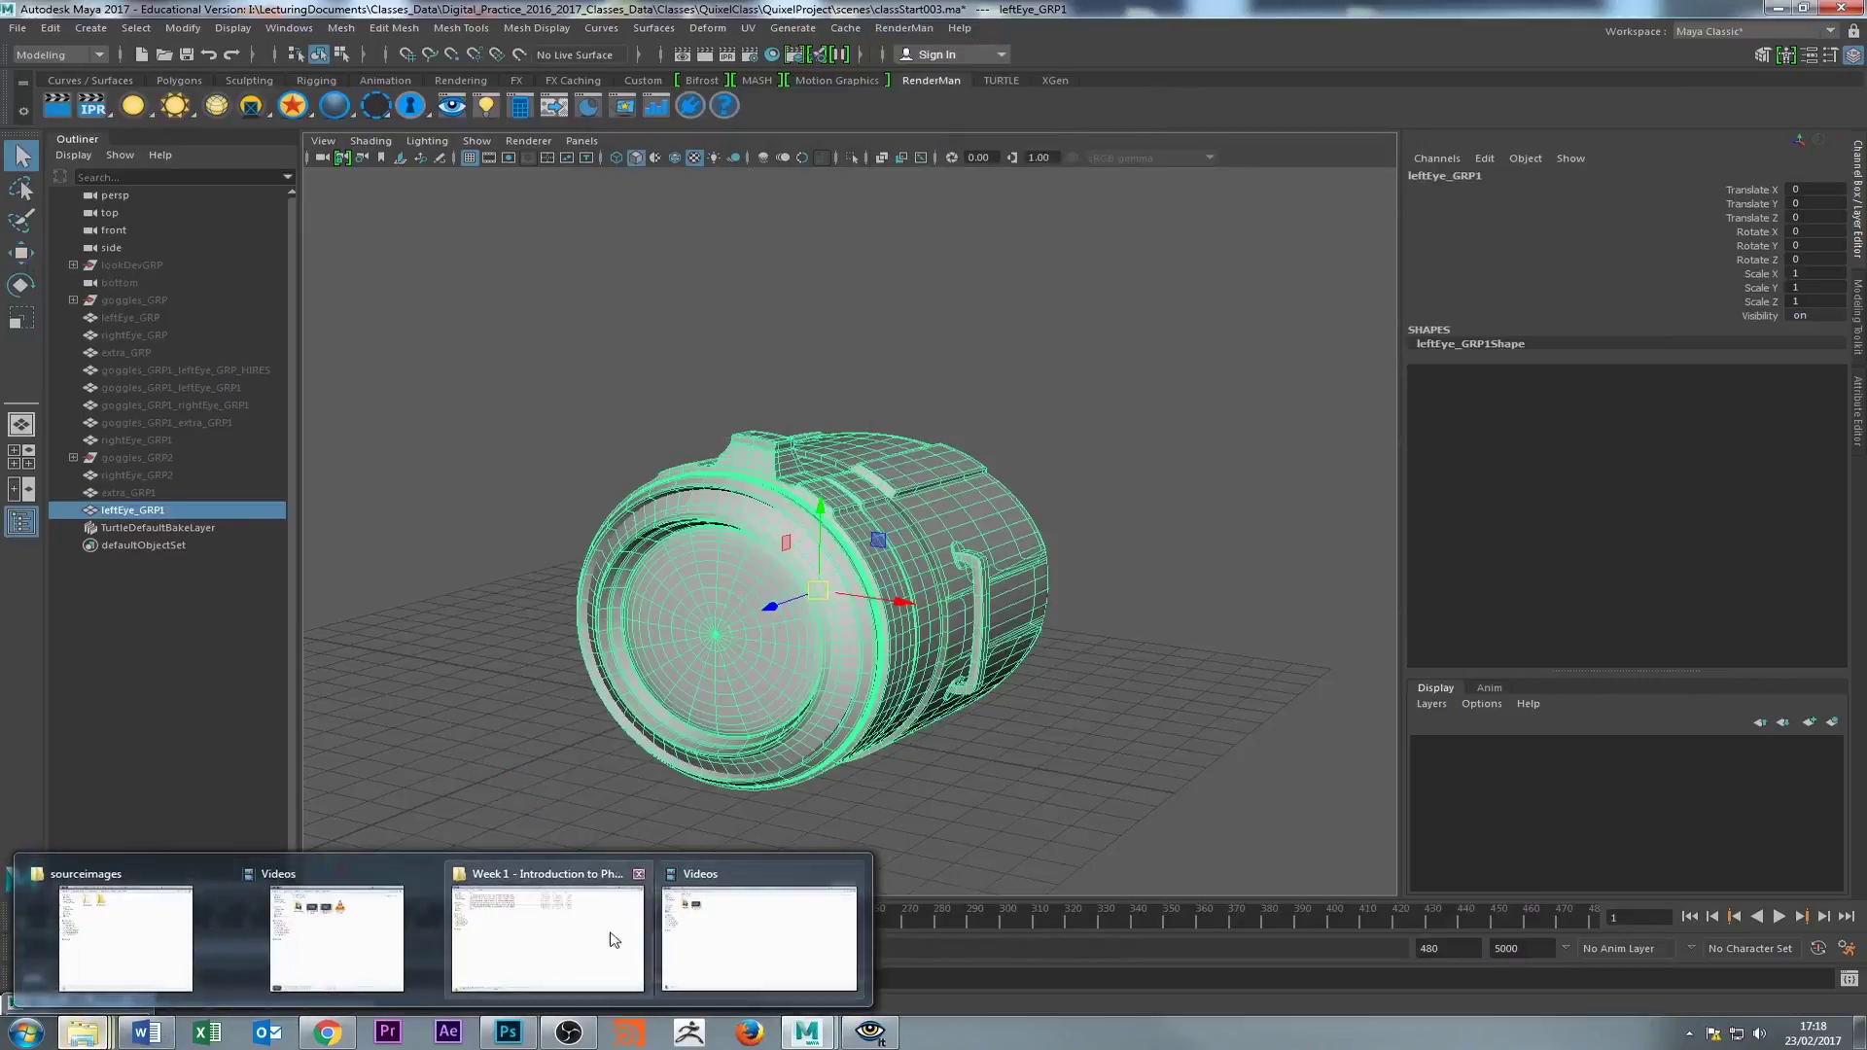
mouse_move(358, 955)
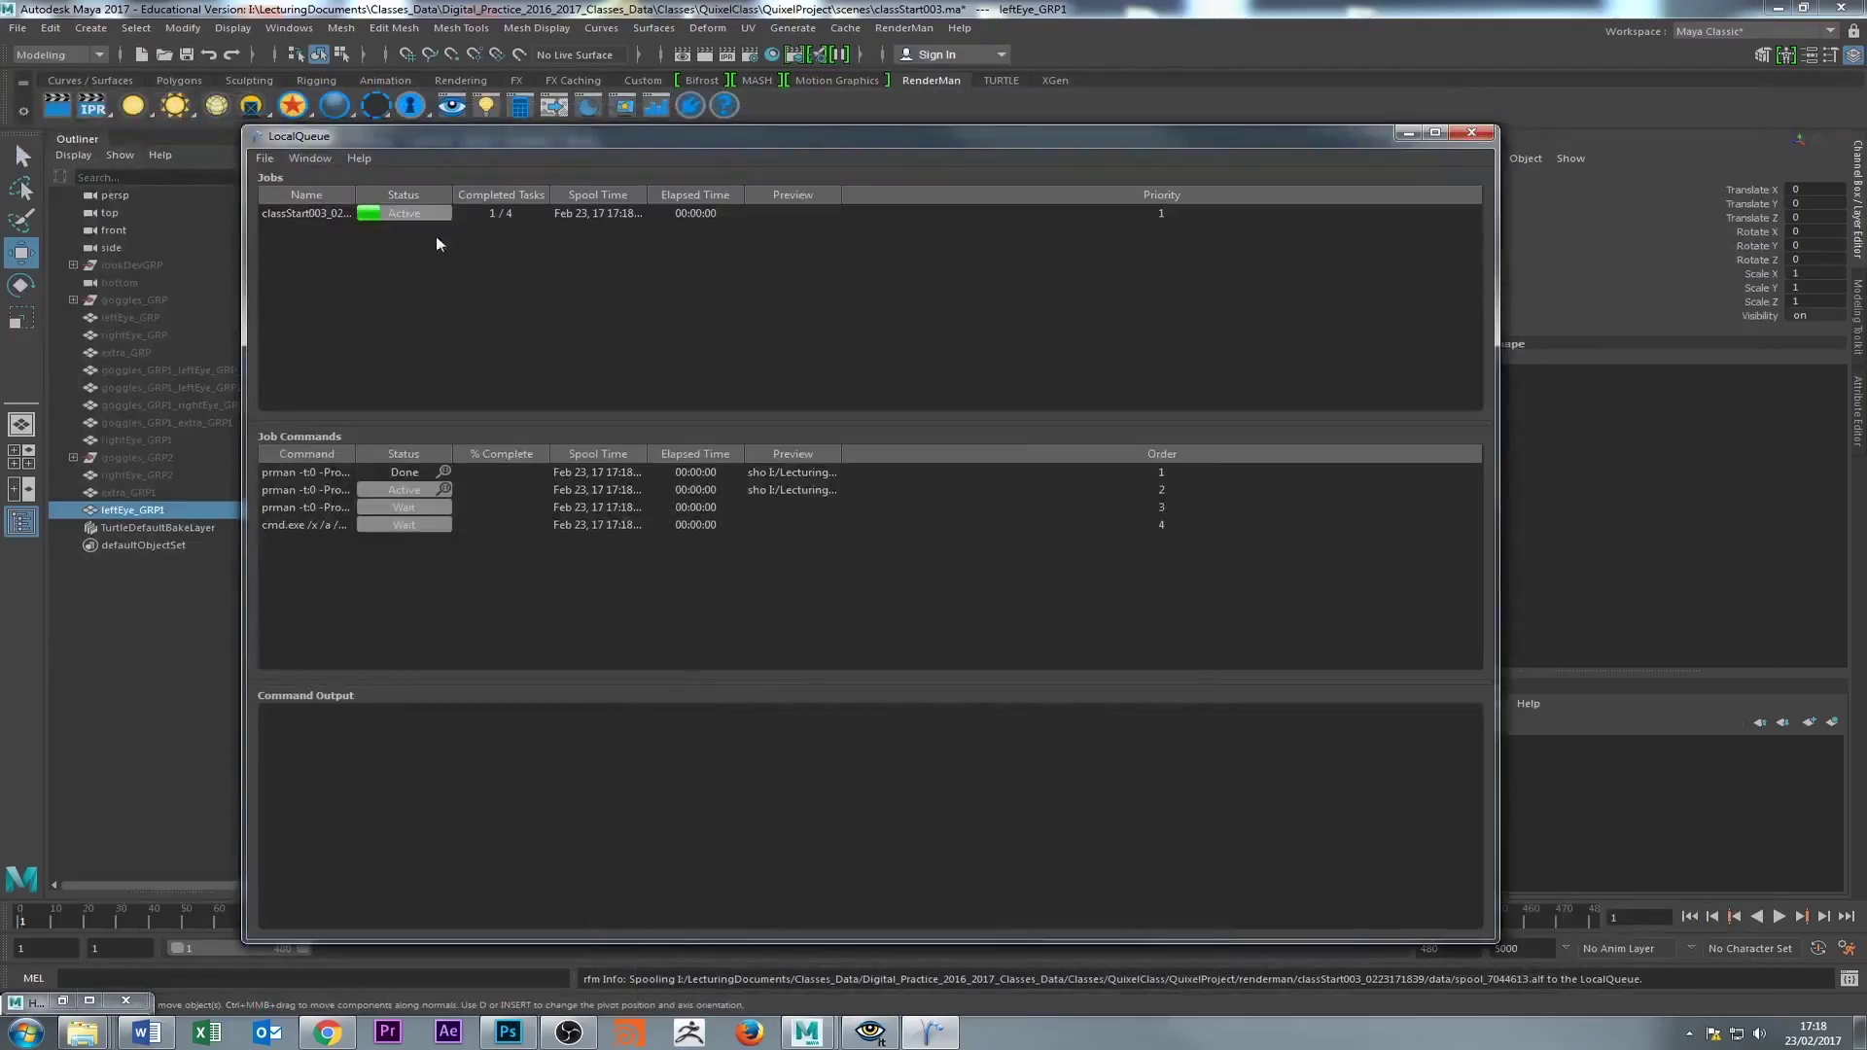
- Select the running bake job and position the sourceimages Explorer window beside LocalQueue
click(294, 216)
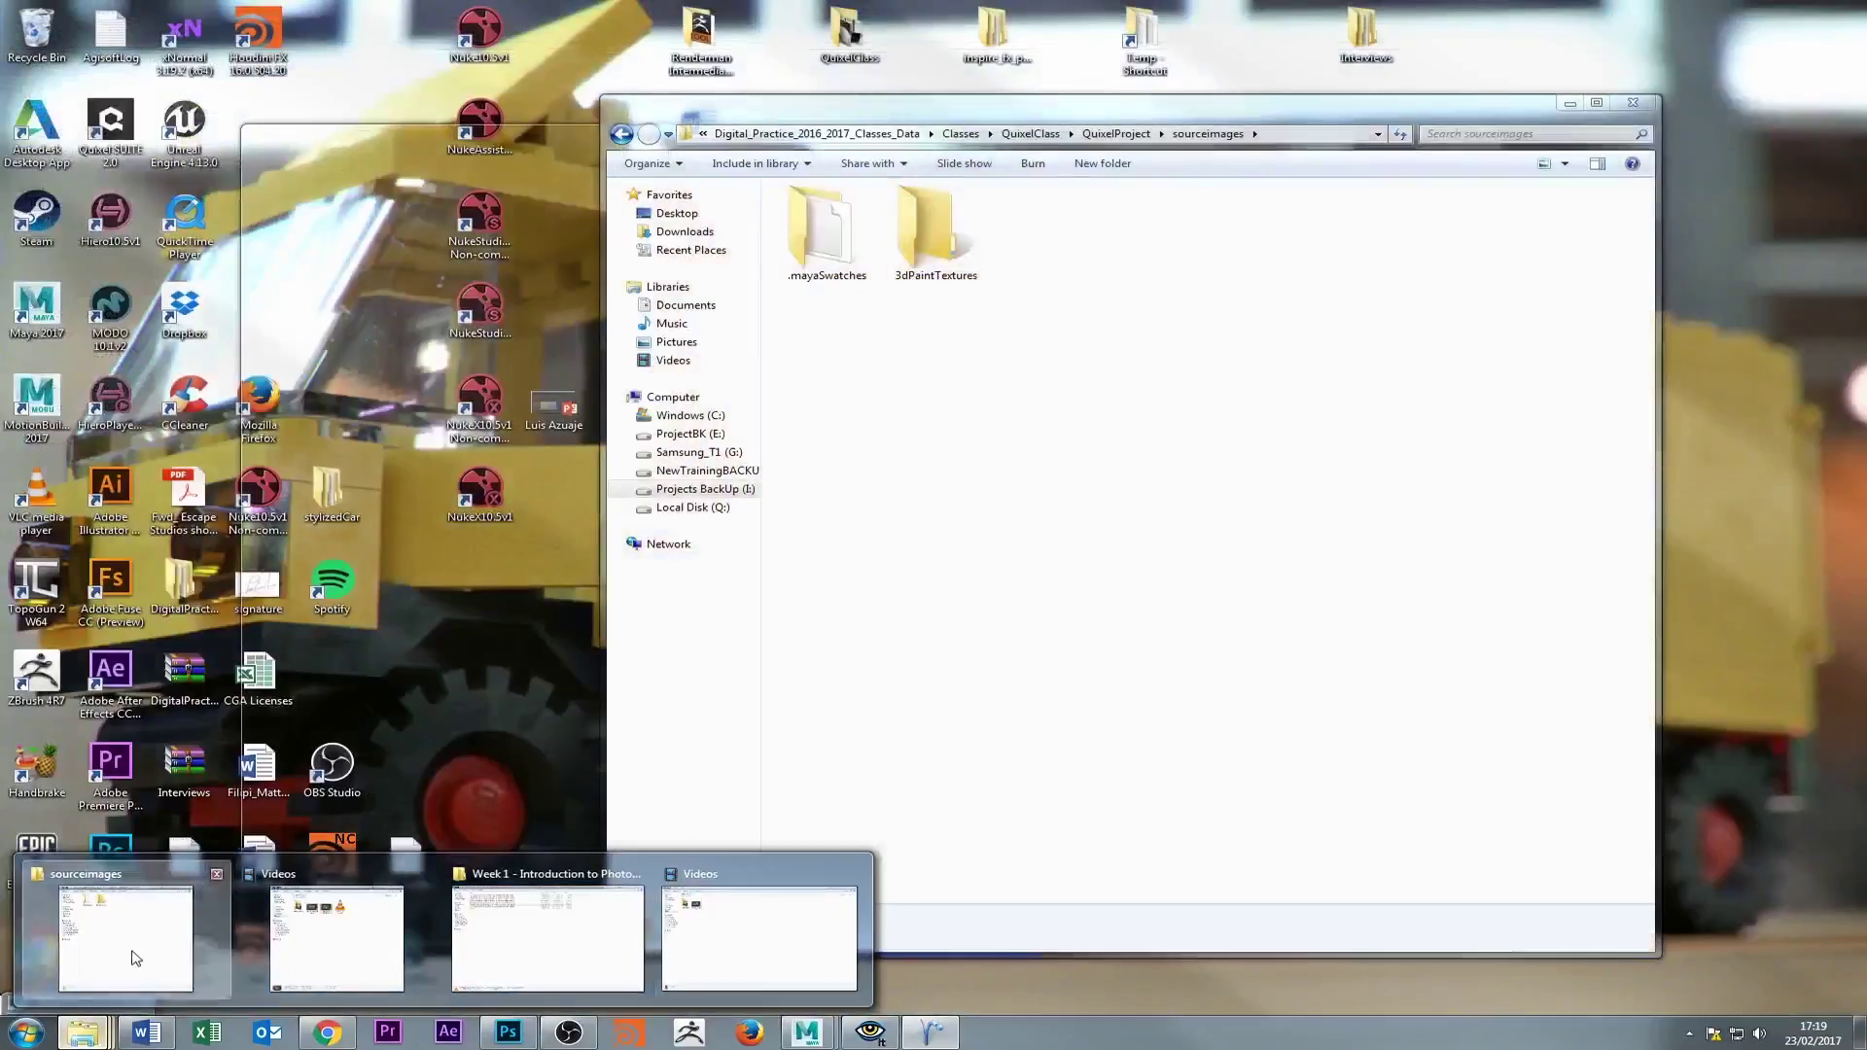
click(137, 959)
drag(1055, 119, 1210, 214)
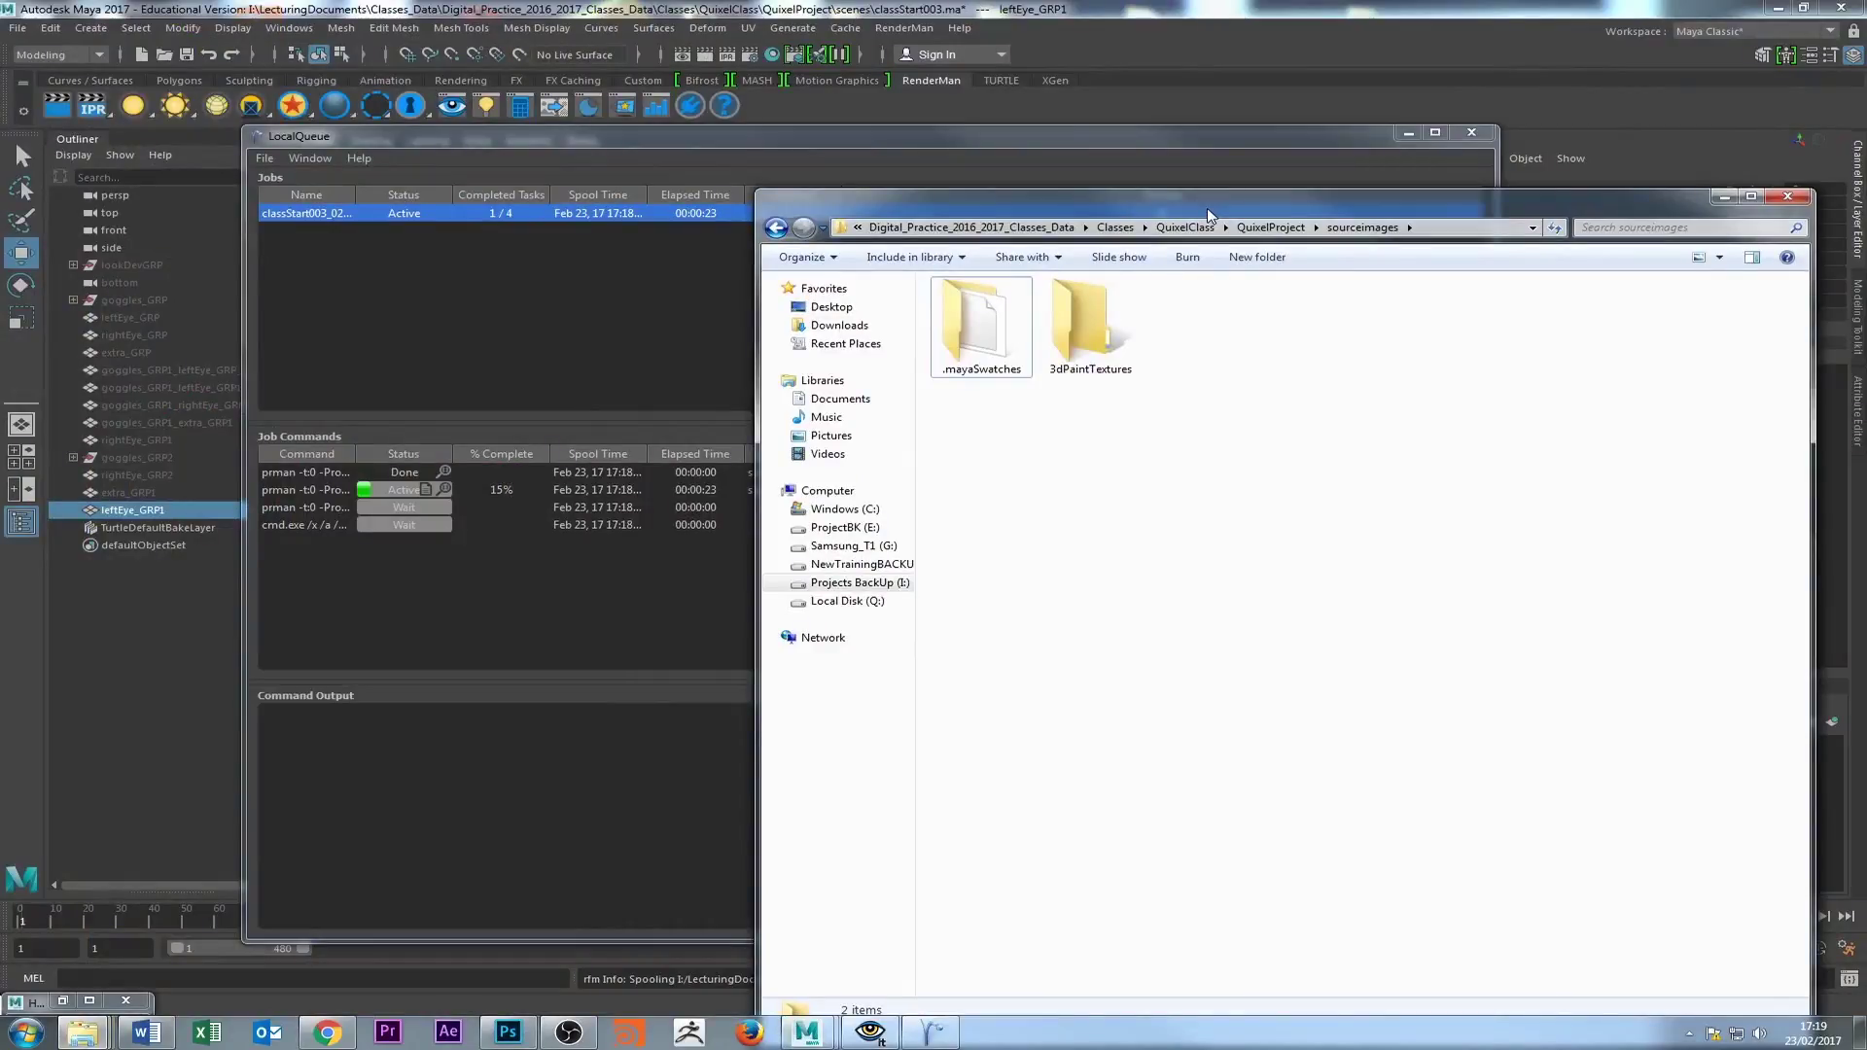
drag(1210, 215, 1055, 175)
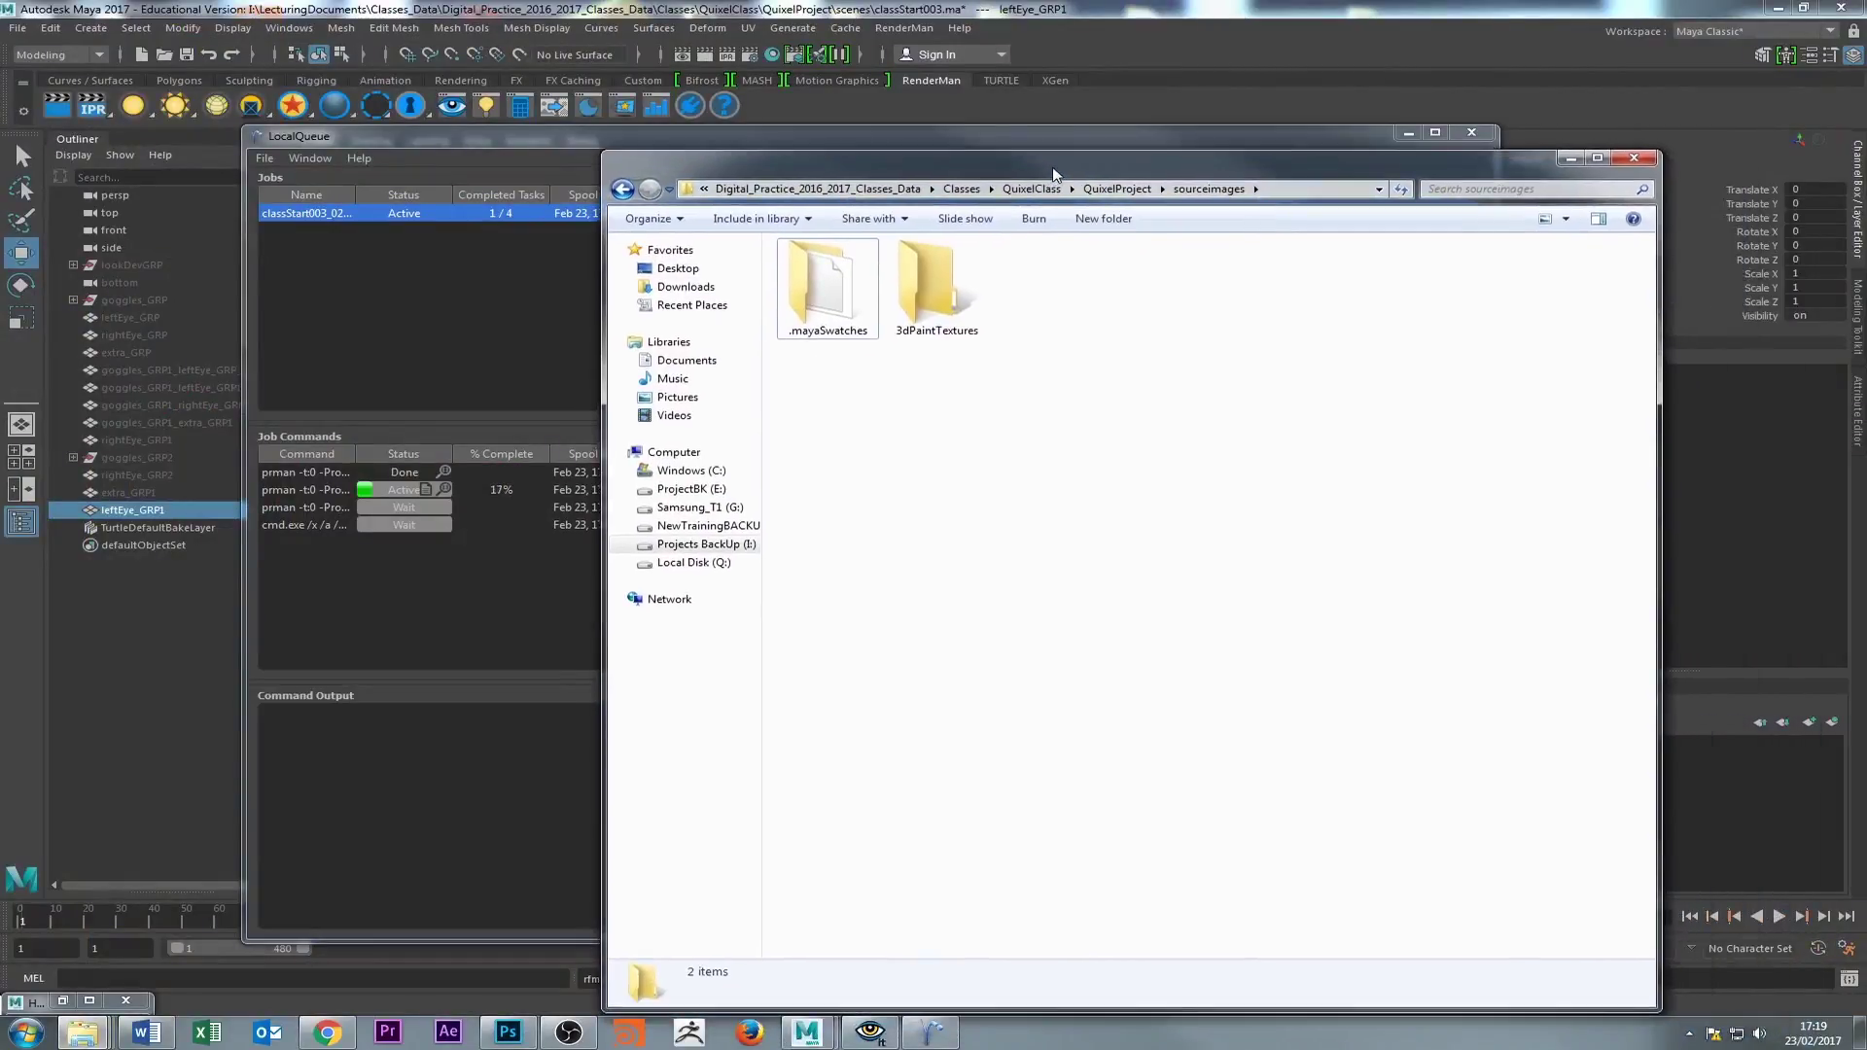